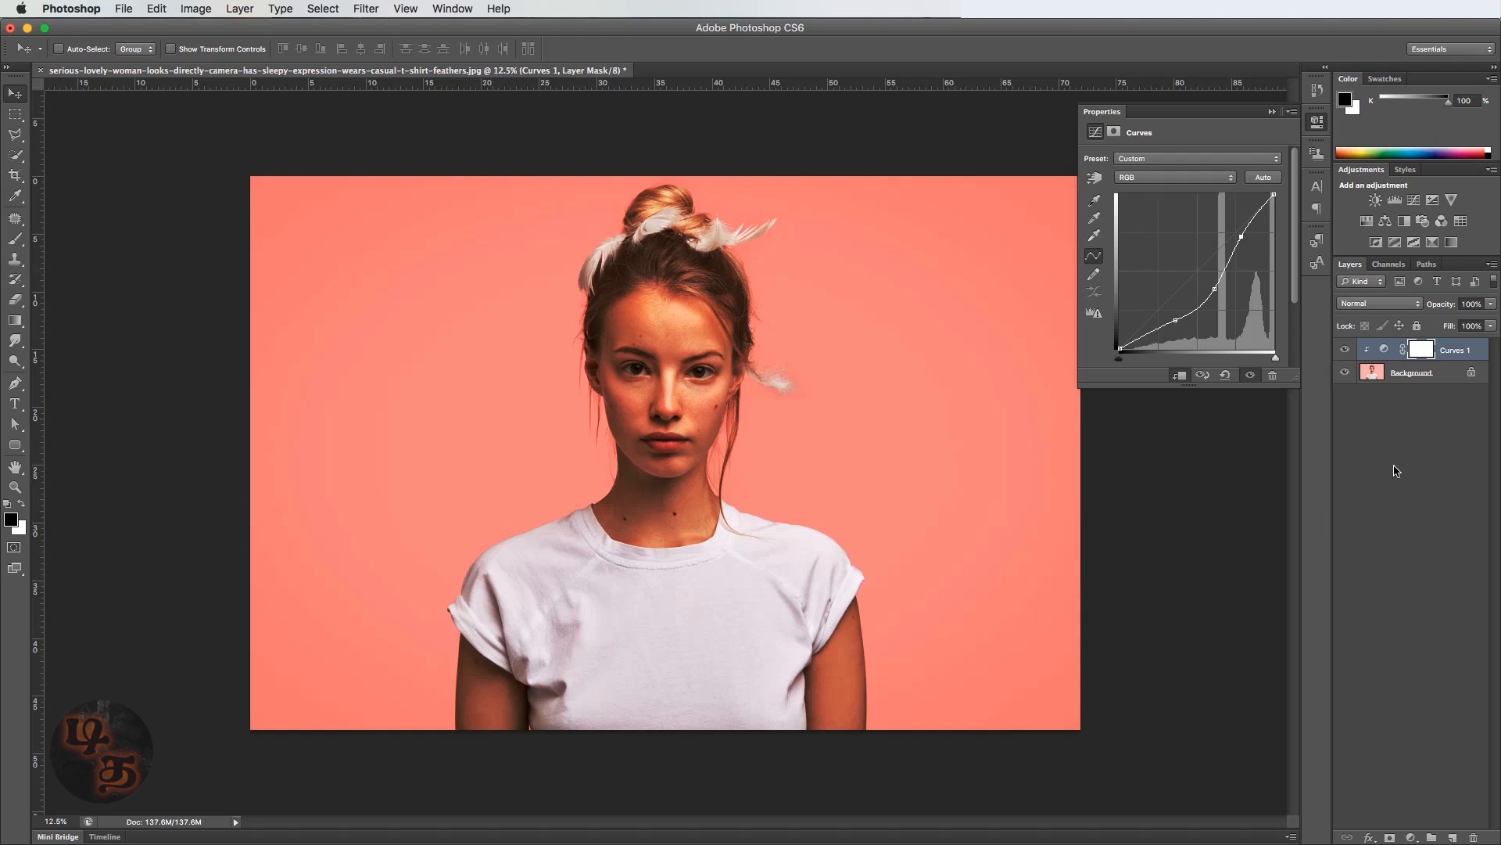
Add a new empty layer above the Curves 1 adjustment layer and activate the Pen tool.
{"action": "left_click", "coordinate": [1393, 476]}
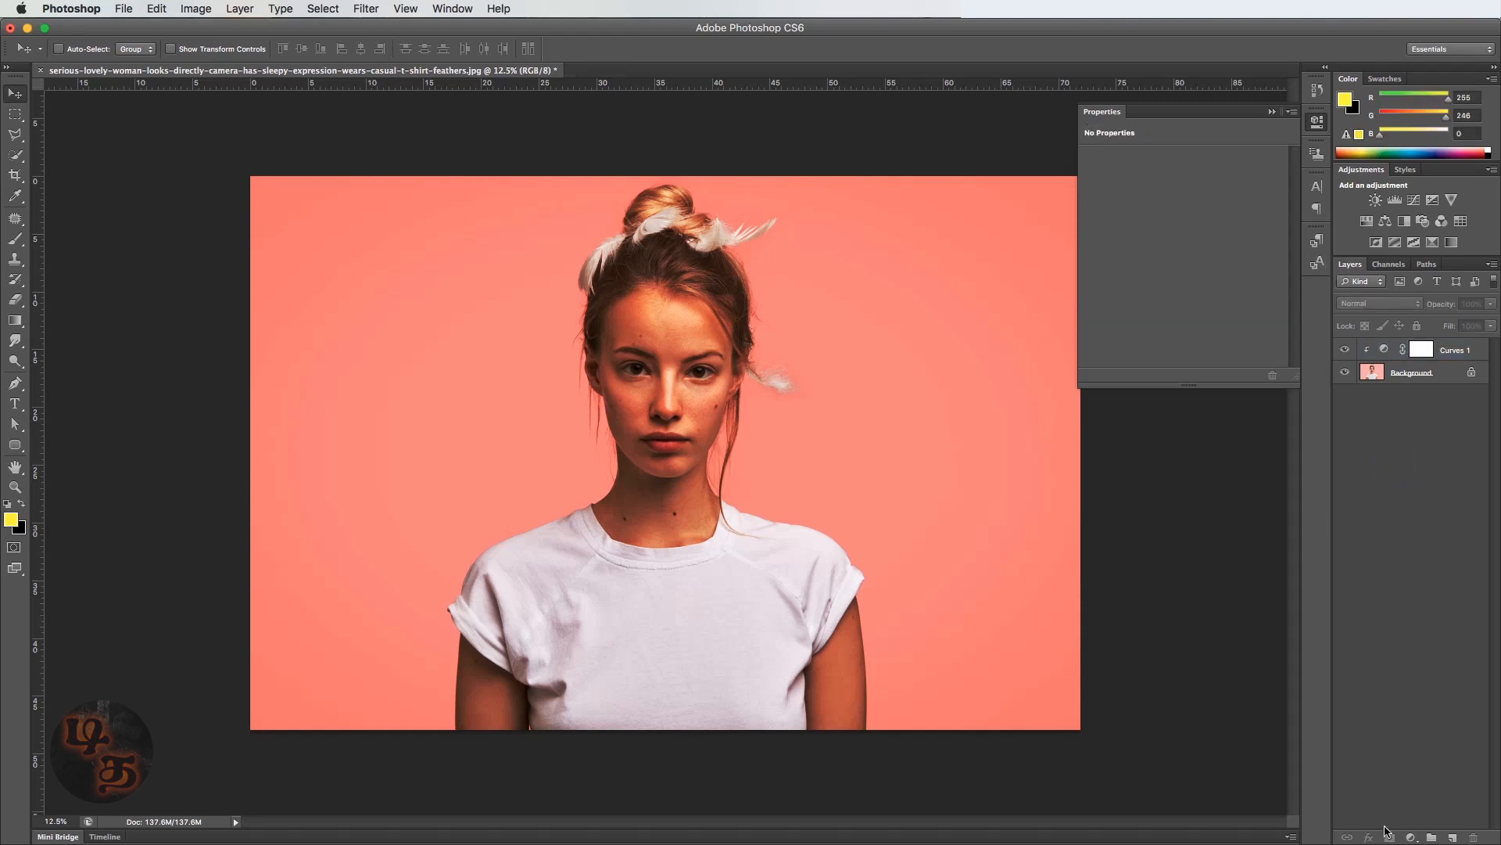
{"action": "left_click", "coordinate": [1452, 837]}
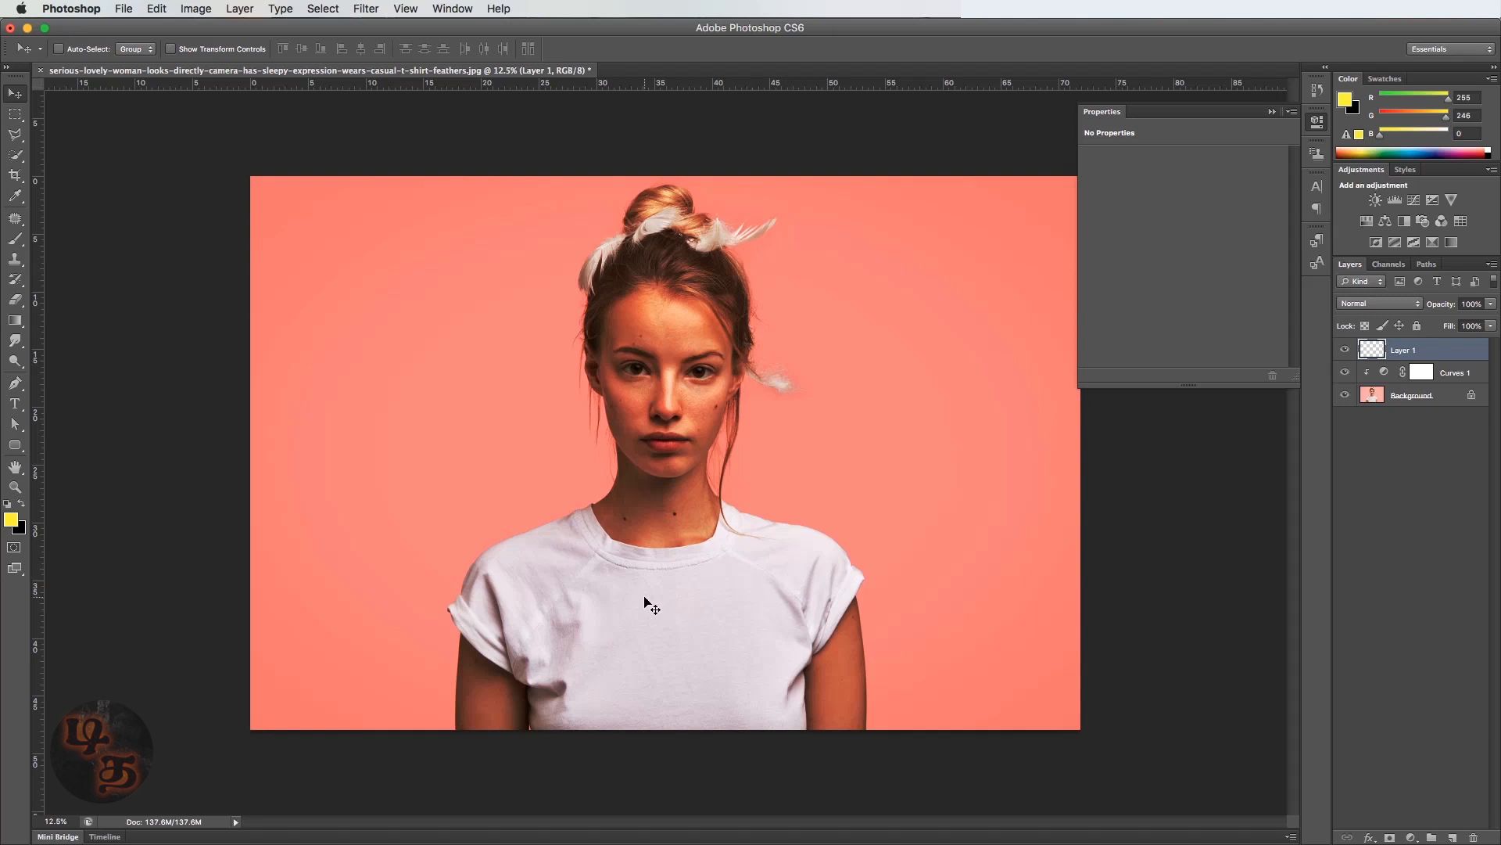
{"action": "key", "text": "p"}
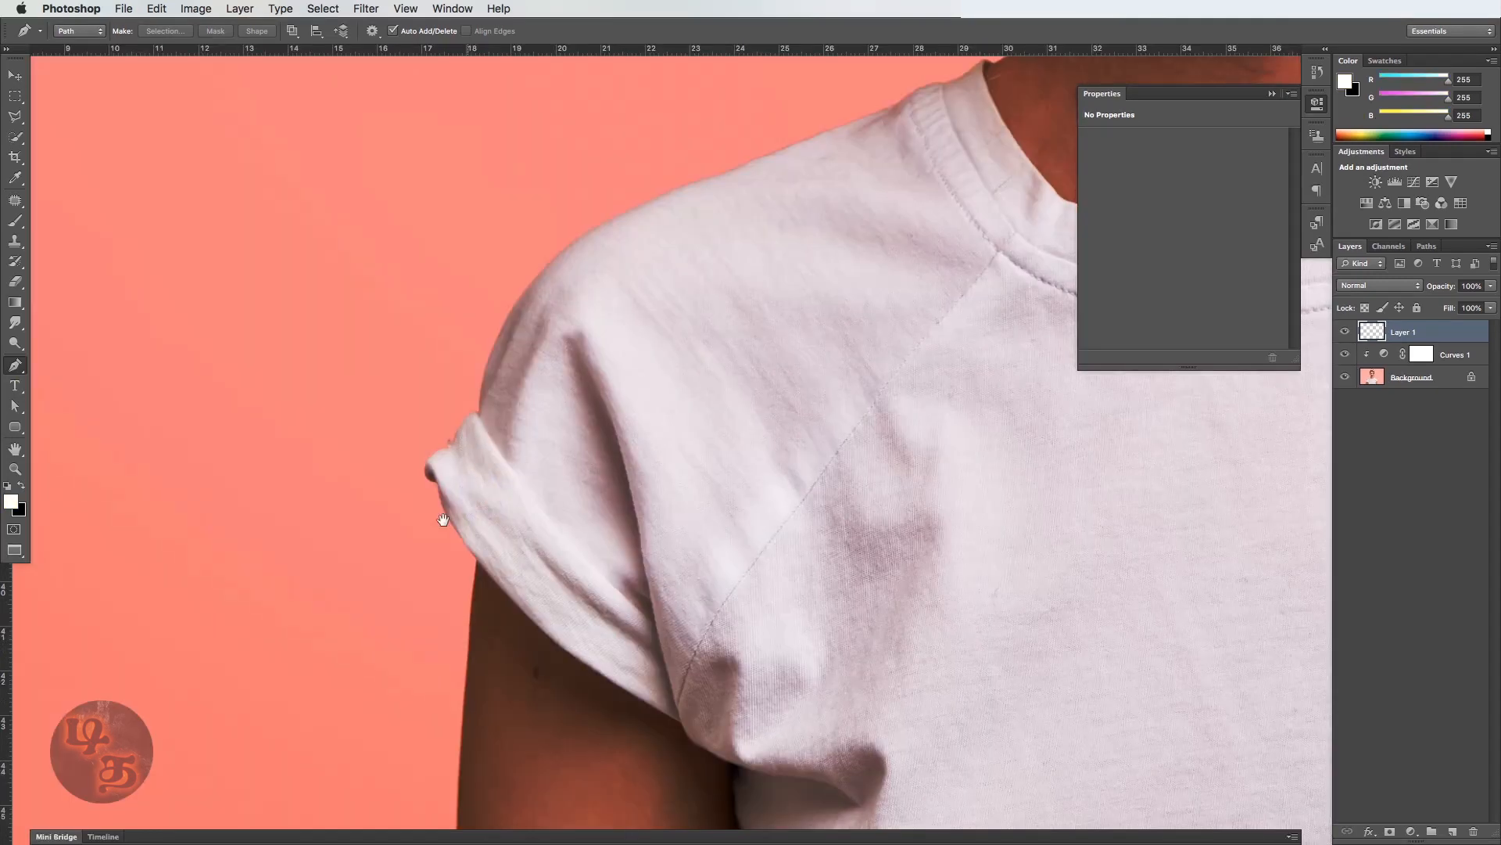
Start a Pen path at the outer end of the rolled left-hand sleeve and trace its lower edge onto the arm.
{"action": "left_click", "coordinate": [442, 520]}
{"action": "left_click", "coordinate": [427, 508]}
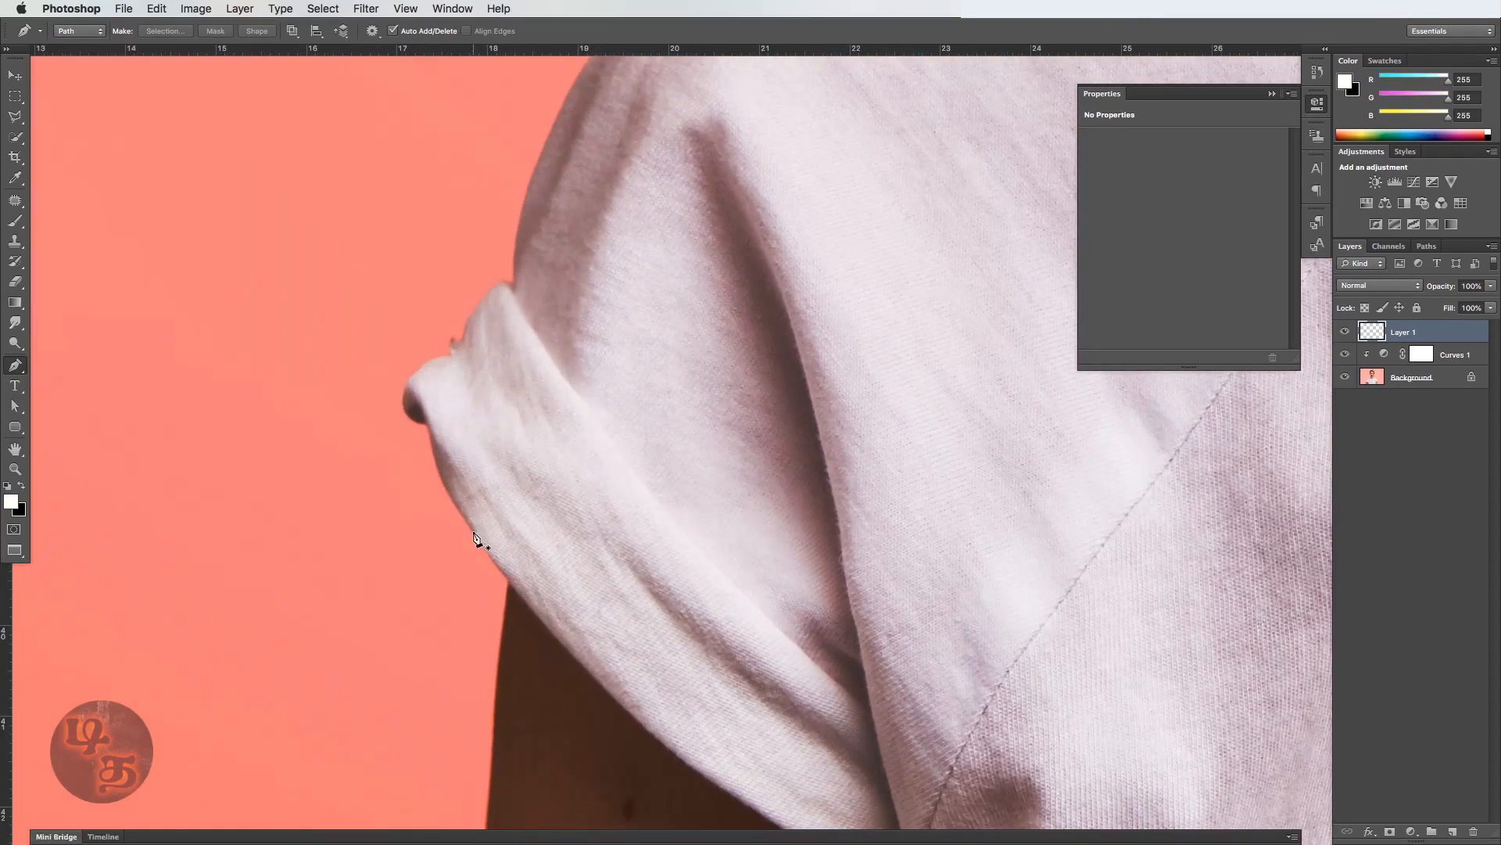
{"action": "left_click", "coordinate": [474, 534]}
{"action": "scroll", "coordinate": [454, 520], "scroll_direction": "down", "scroll_amount": 2}
{"action": "scroll", "coordinate": [453, 520], "scroll_direction": "right", "scroll_amount": 2}
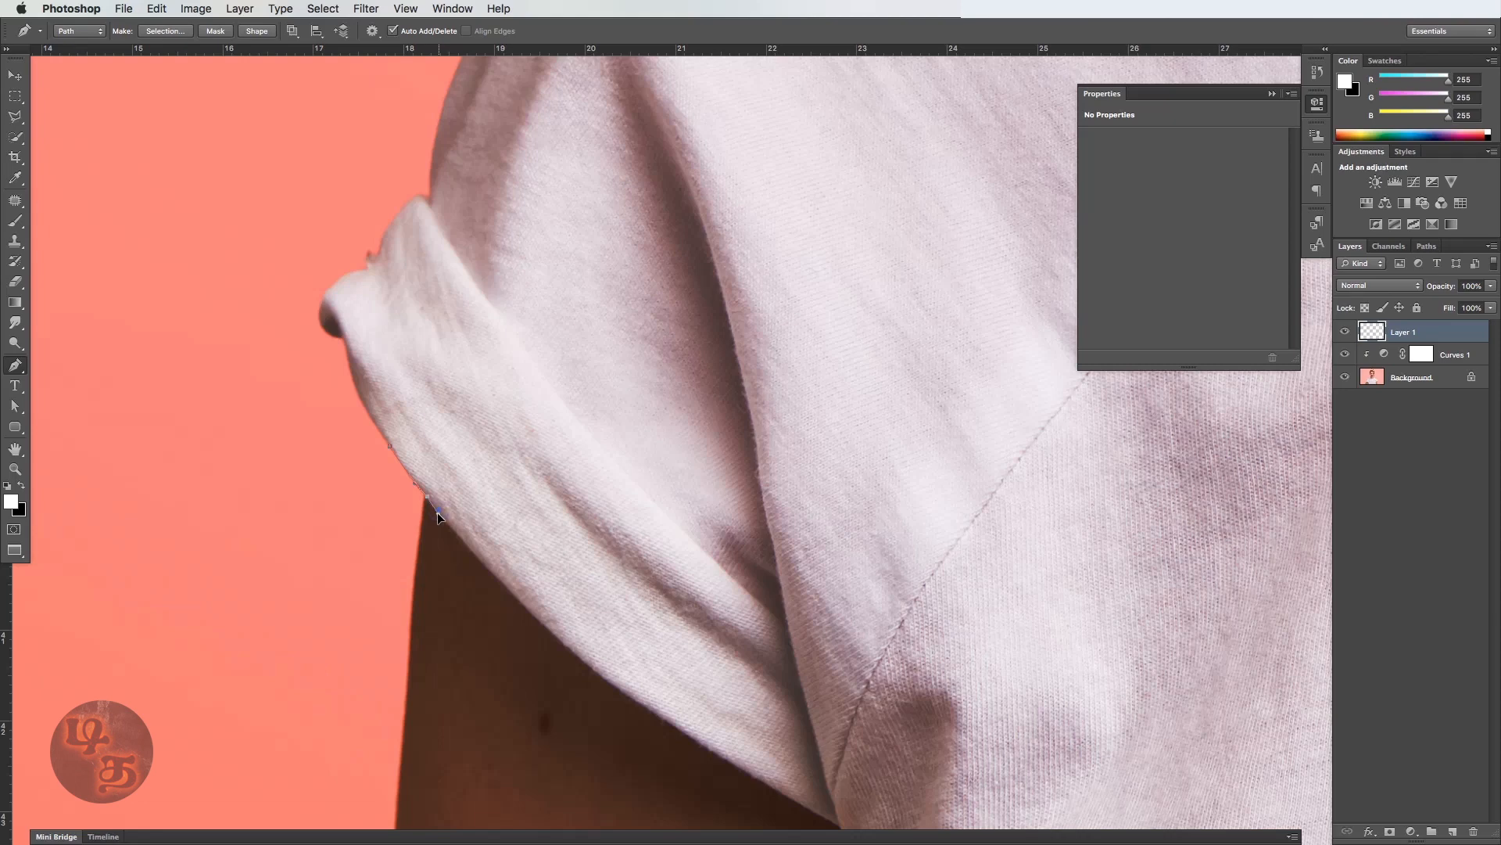
{"action": "left_click", "coordinate": [454, 532]}
{"action": "scroll", "coordinate": [454, 532], "scroll_direction": "down", "scroll_amount": 4}
{"action": "scroll", "coordinate": [454, 531], "scroll_direction": "right", "scroll_amount": 4}
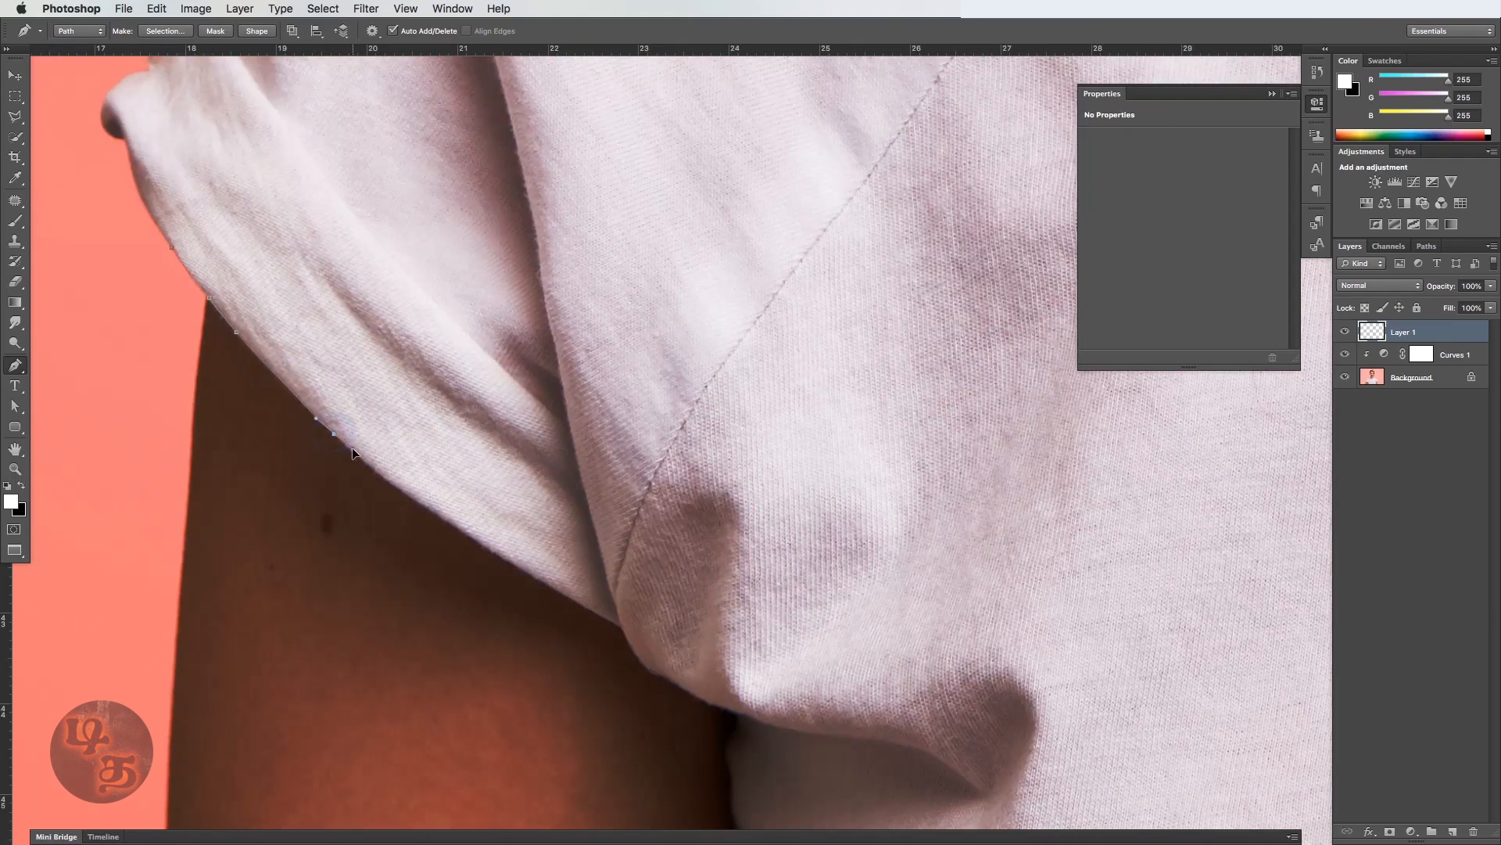
Continue the path along the sleeve's hem over the dark arm as far as the sleeve seam.
{"action": "left_click", "coordinate": [353, 451]}
{"action": "scroll", "coordinate": [298, 389], "scroll_direction": "down", "scroll_amount": 2}
{"action": "scroll", "coordinate": [298, 389], "scroll_direction": "right", "scroll_amount": 2}
{"action": "left_click", "coordinate": [293, 386]}
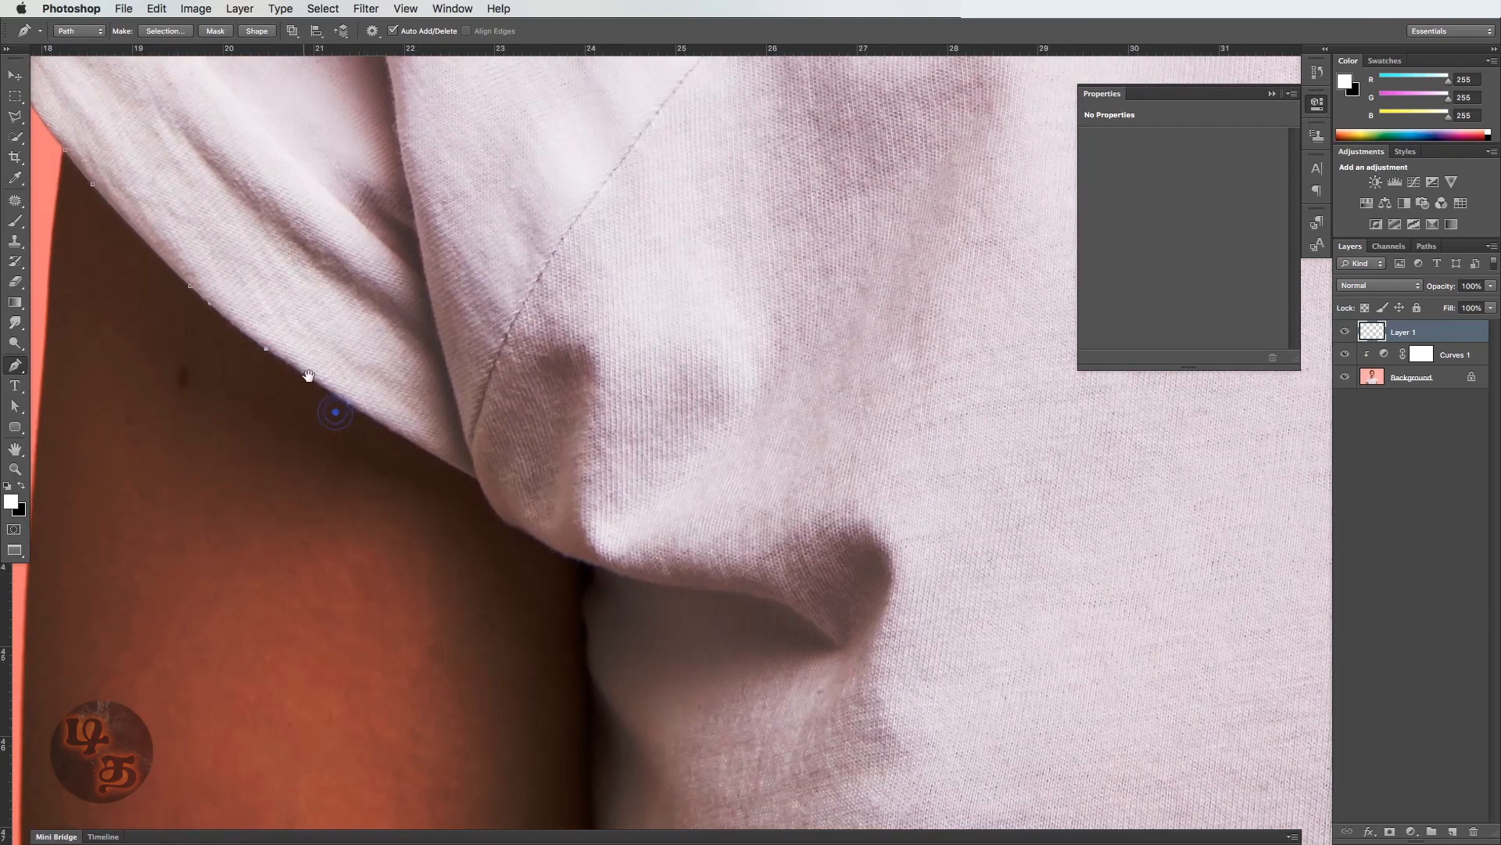
{"action": "scroll", "coordinate": [338, 412], "scroll_direction": "down", "scroll_amount": 1}
{"action": "scroll", "coordinate": [338, 413], "scroll_direction": "right", "scroll_amount": 1}
{"action": "left_click", "coordinate": [423, 450]}
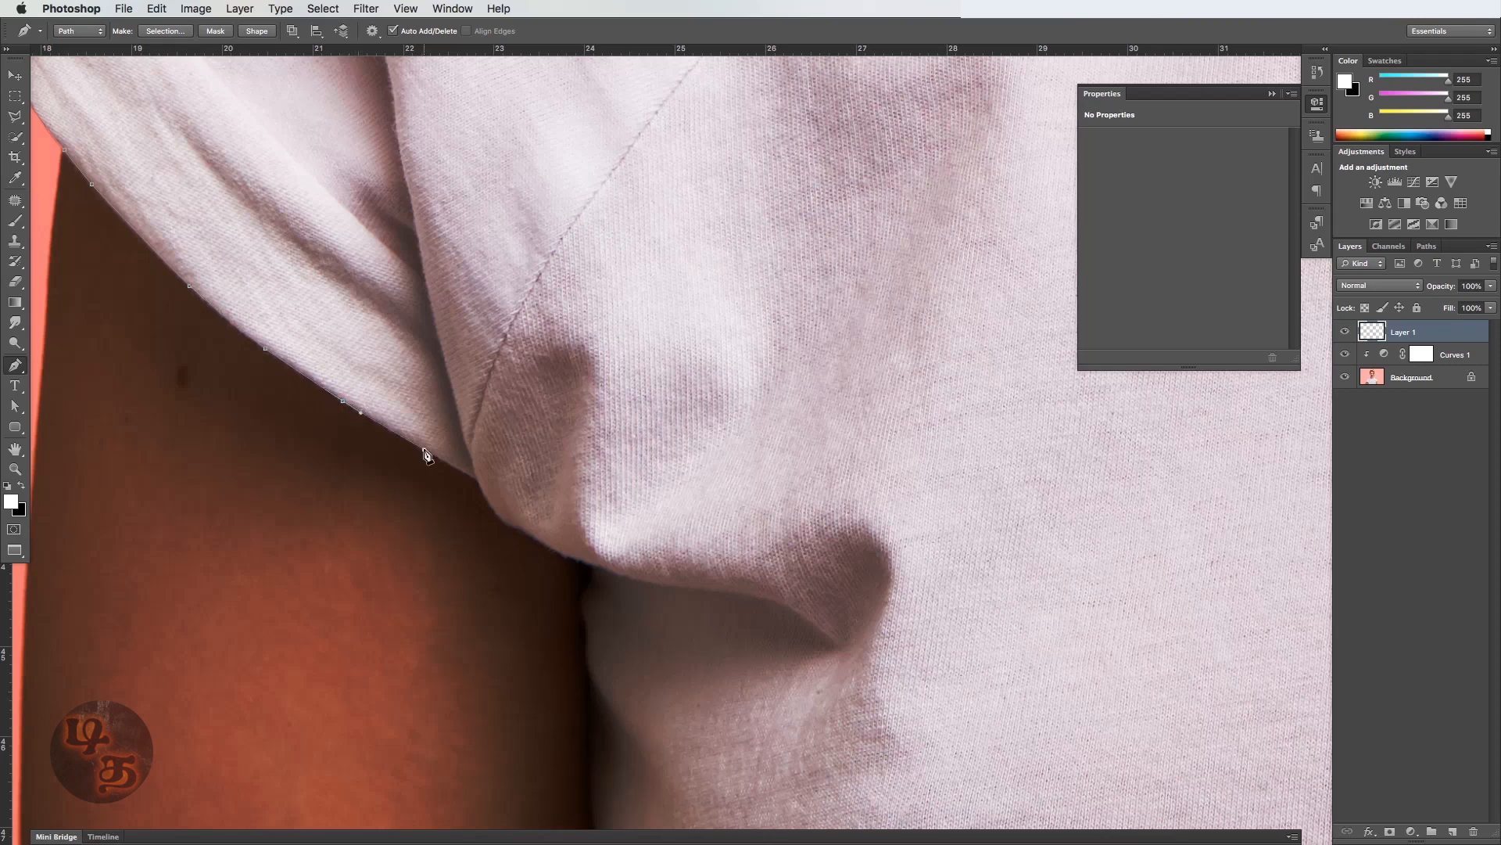
{"action": "left_click", "coordinate": [475, 478]}
{"action": "scroll", "coordinate": [475, 478], "scroll_direction": "down", "scroll_amount": 1}
{"action": "scroll", "coordinate": [475, 478], "scroll_direction": "right", "scroll_amount": 1}
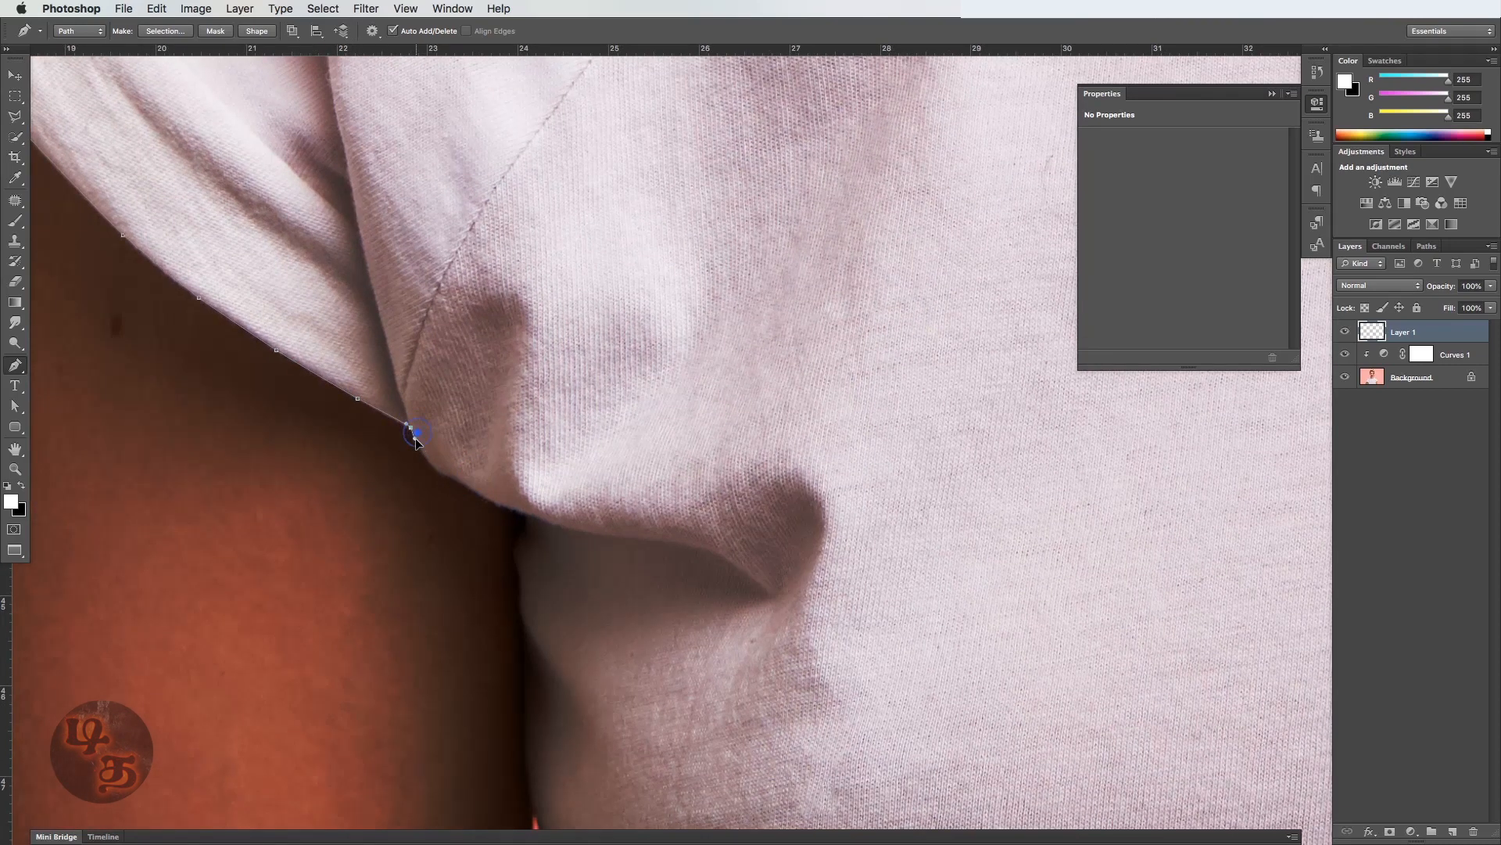
Extend the path around the underarm fold and down the shirt's side to the photo's bottom edge.
{"action": "left_click_drag", "start_coordinate": [439, 472], "coordinate": [452, 474]}
{"action": "left_click", "coordinate": [461, 482]}
{"action": "left_click_drag", "start_coordinate": [508, 516], "coordinate": [388, 401]}
{"action": "left_click", "coordinate": [388, 426]}
{"action": "left_click_drag", "start_coordinate": [395, 493], "coordinate": [382, 423]}
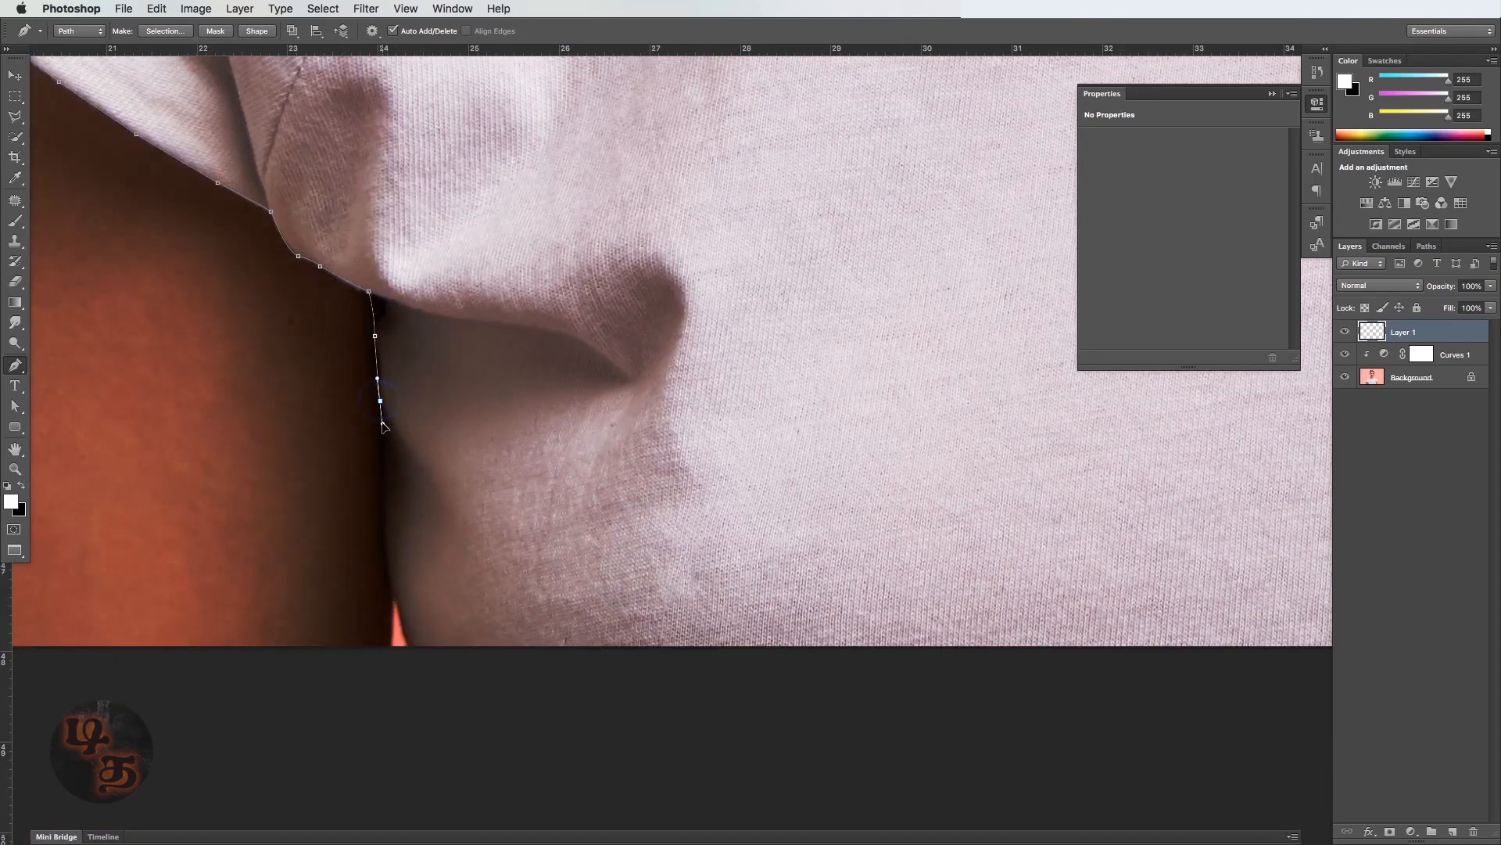
{"action": "left_click", "coordinate": [386, 492]}
{"action": "mouse_move", "coordinate": [380, 574]}
{"action": "left_mouse_down"}
{"action": "mouse_move", "coordinate": [379, 519]}
{"action": "mouse_move", "coordinate": [397, 556]}
{"action": "left_mouse_up"}
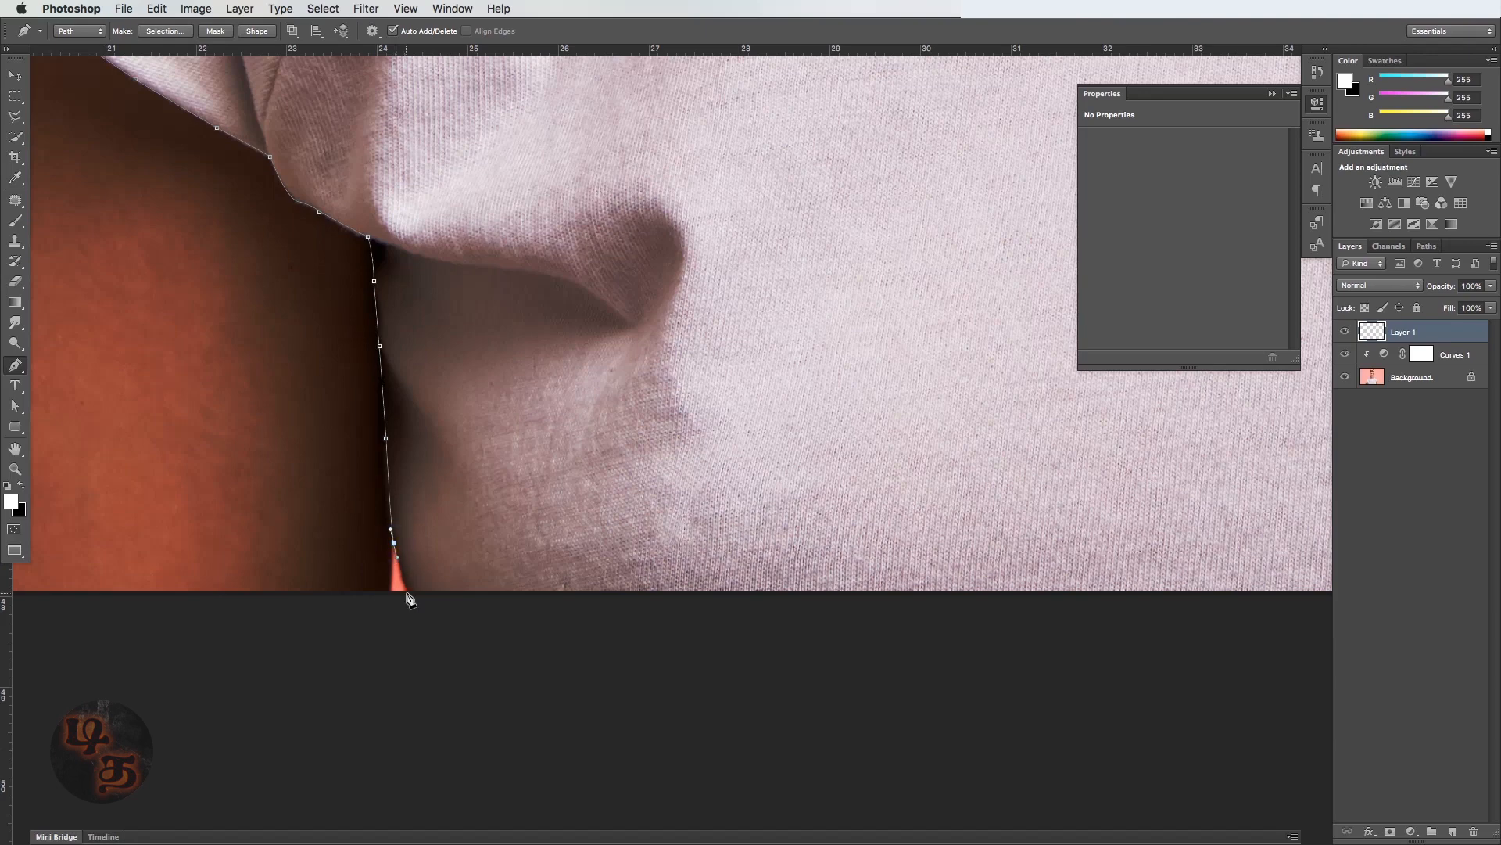
{"action": "left_click", "coordinate": [408, 592]}
Switch to the Brush tool and raise the 45 px tip's hardness to the maximum.
{"action": "key", "text": "b"}
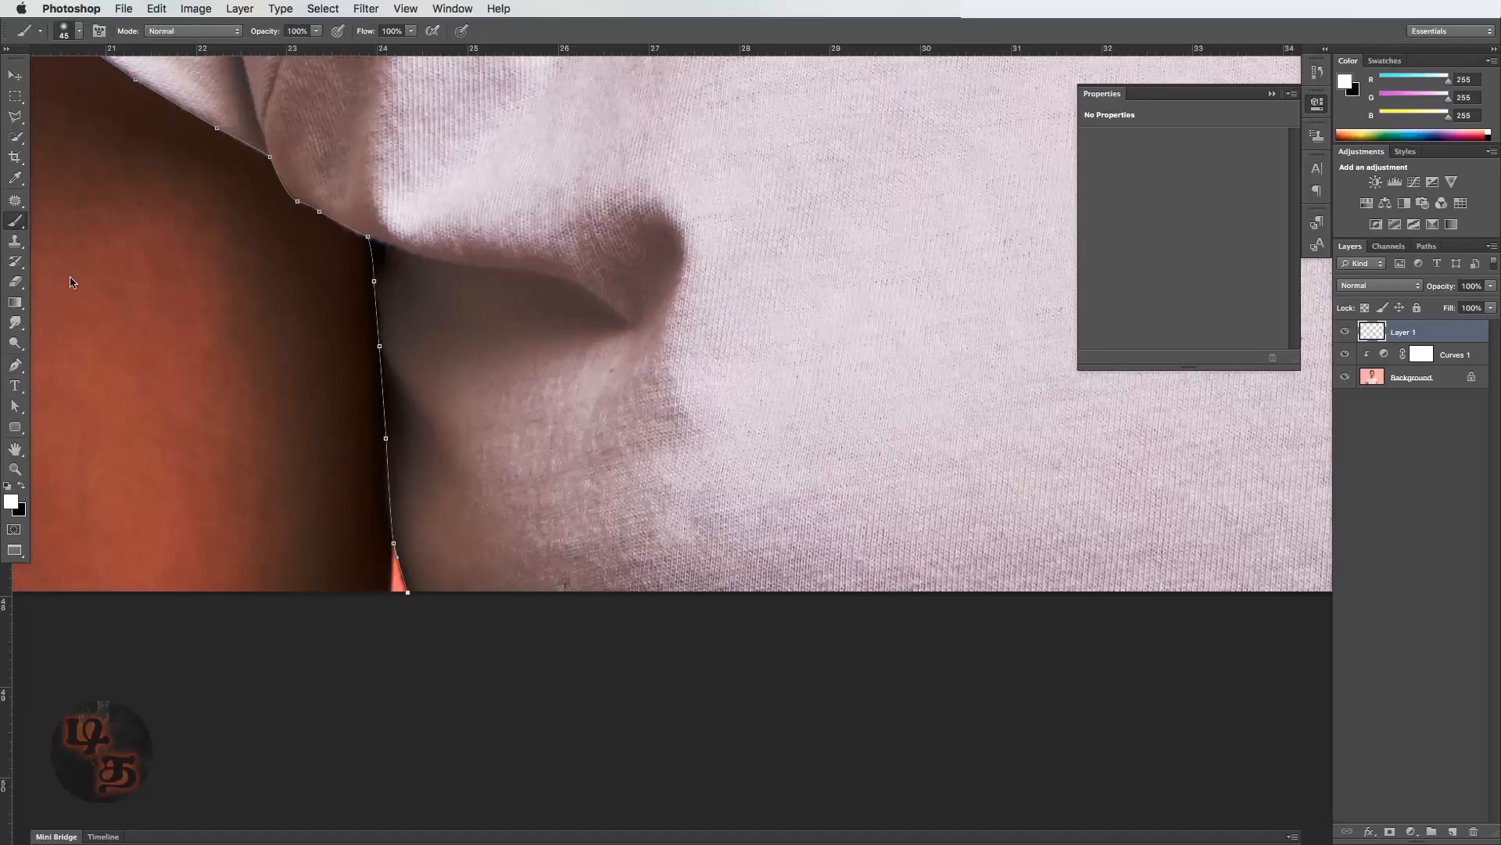
{"action": "right_click", "coordinate": [497, 475]}
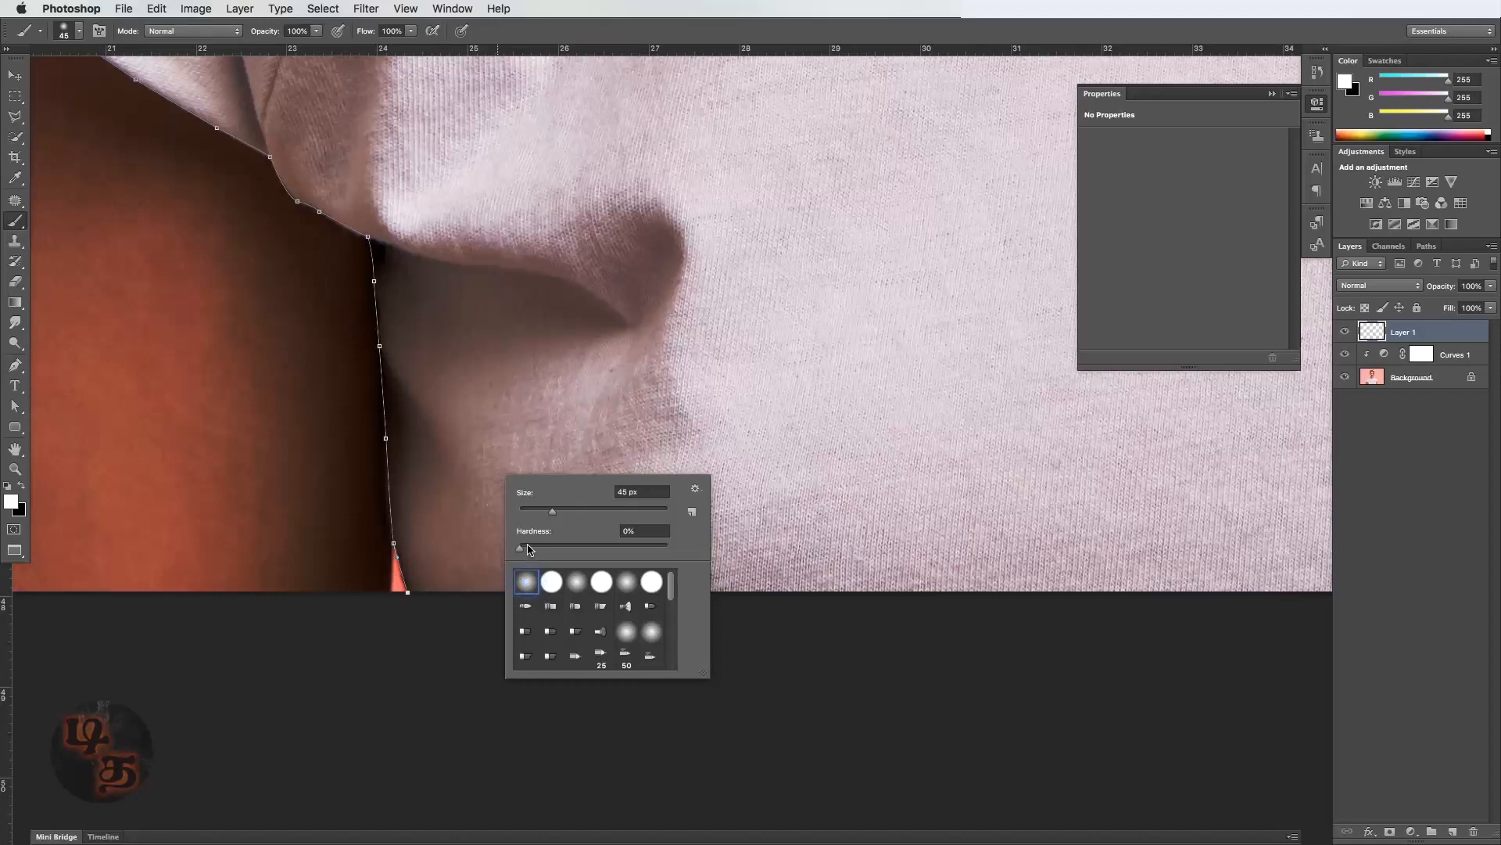
{"action": "left_click_drag", "start_coordinate": [527, 547], "coordinate": [752, 549]}
{"action": "key", "text": "Return"}
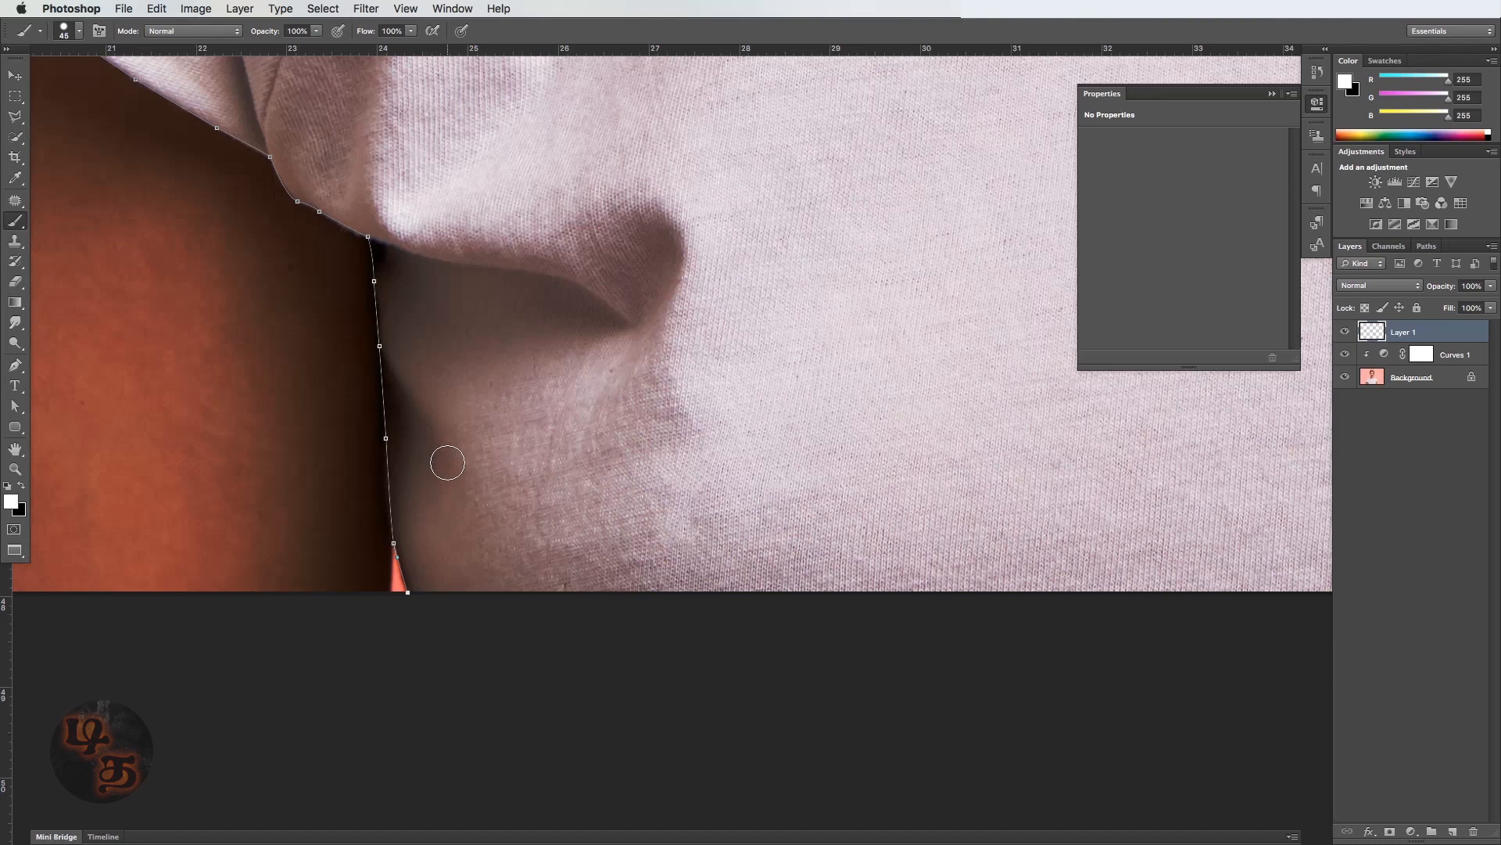
Stroke the sleeve path with the Brush without simulated pressure, and dismiss the path.
{"action": "key", "text": "p"}
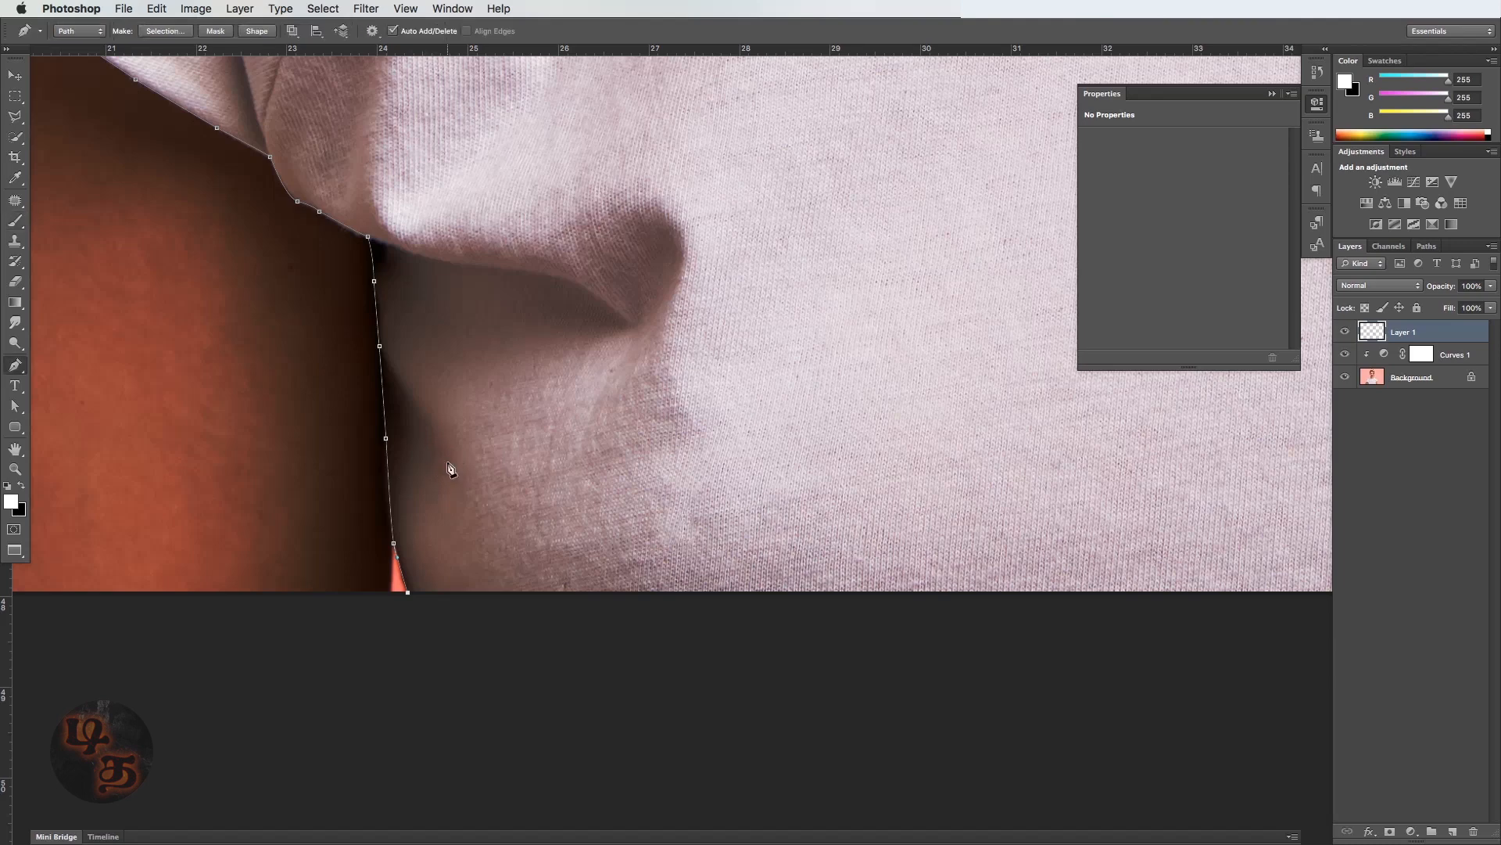
{"action": "right_click", "coordinate": [451, 466]}
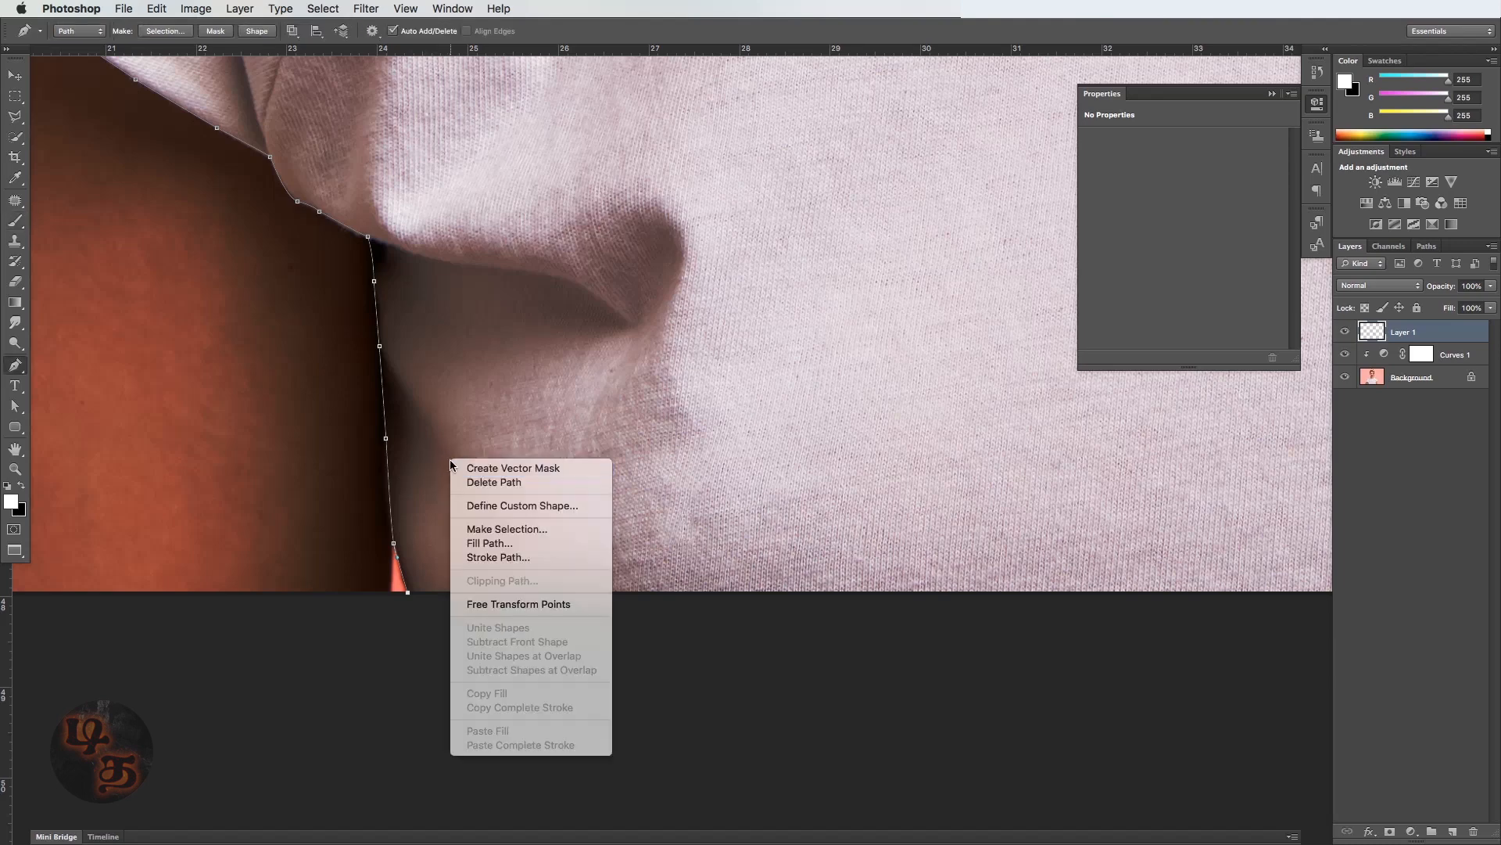
{"action": "left_click", "coordinate": [469, 557]}
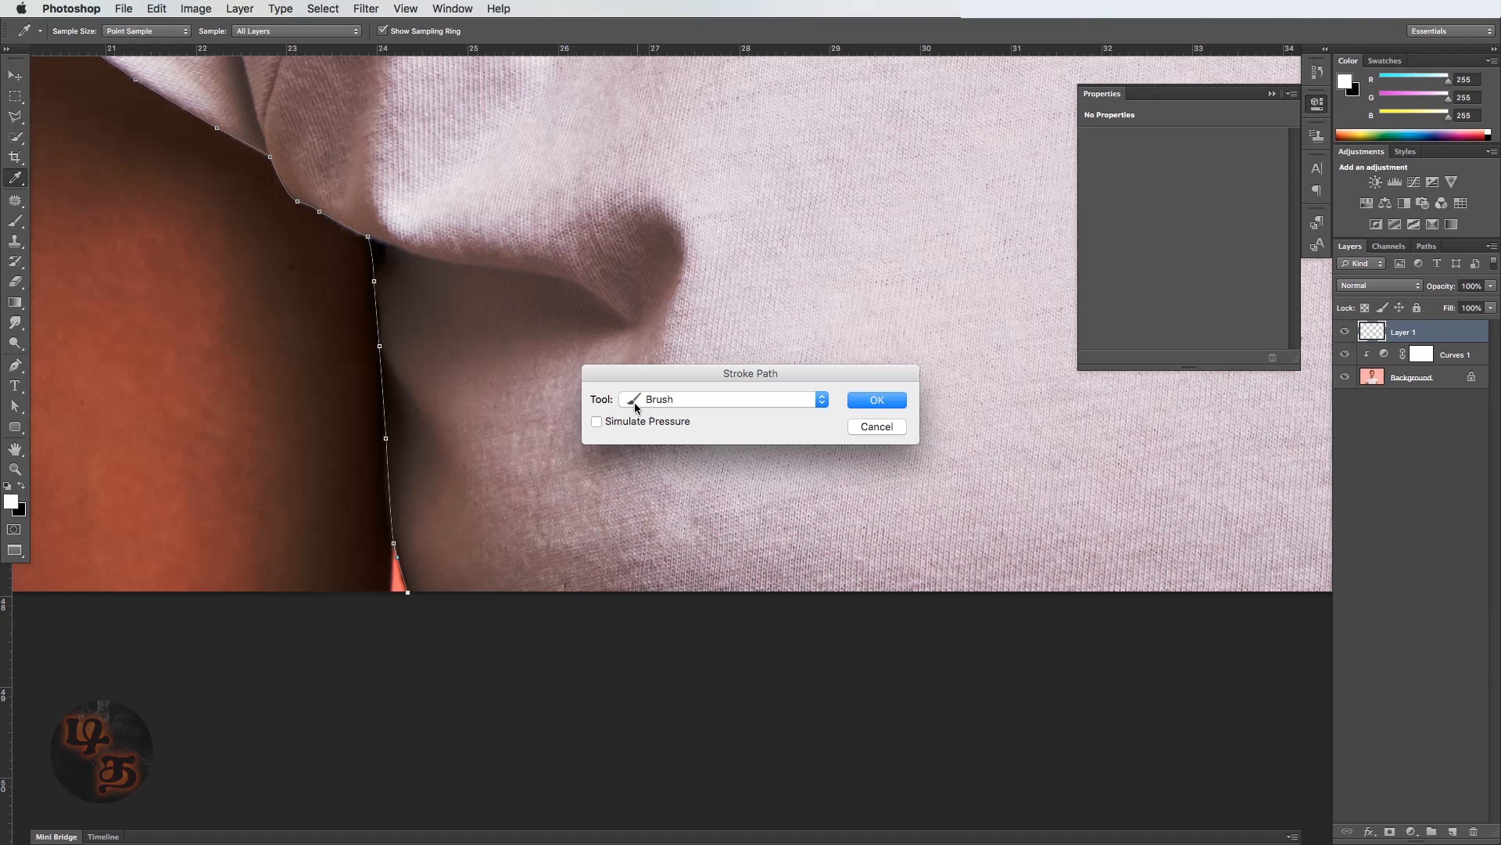
{"action": "left_click", "coordinate": [878, 401]}
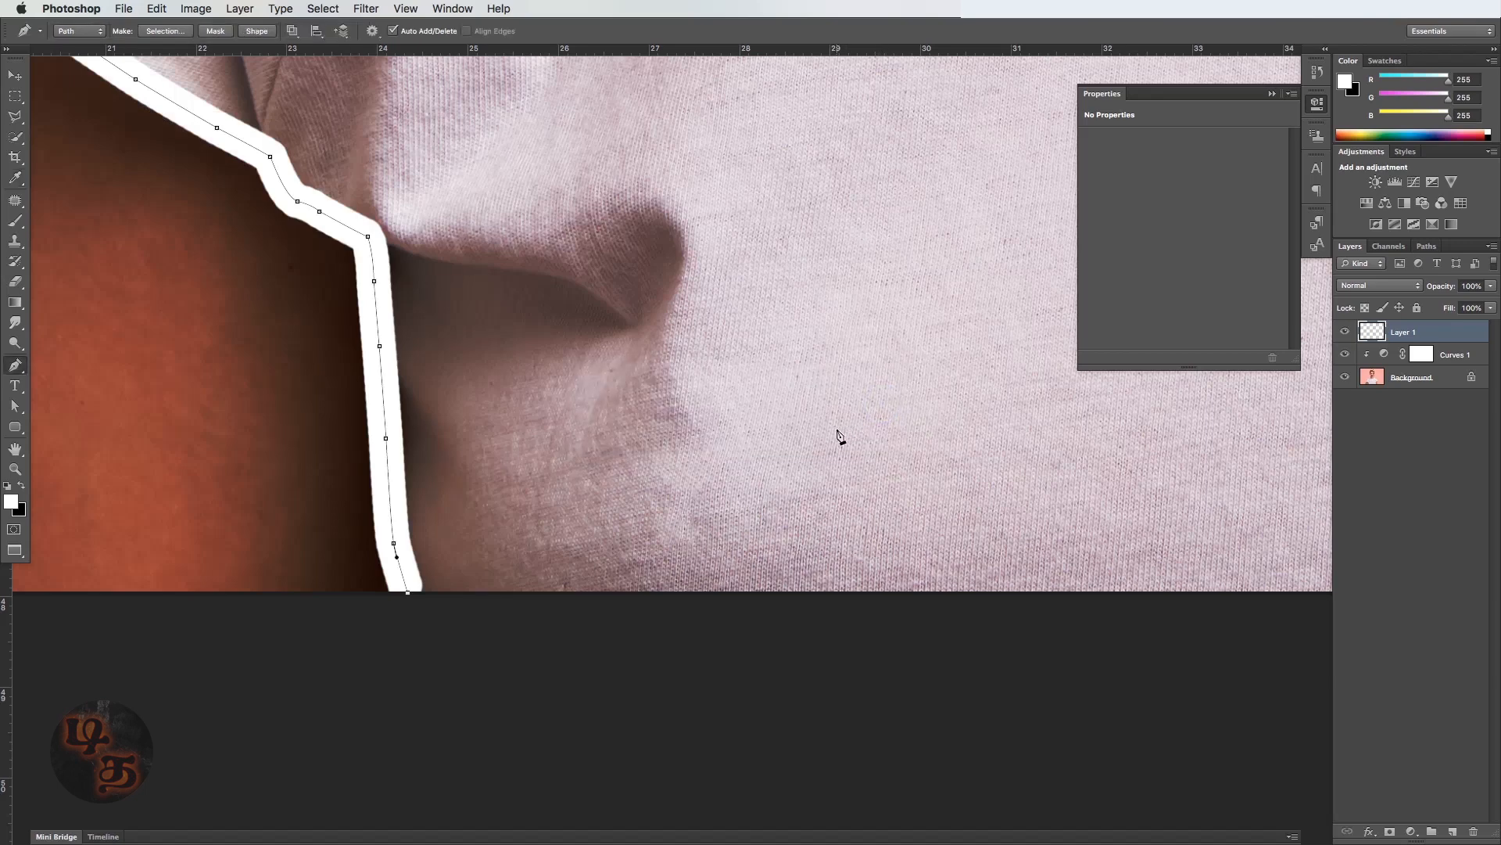
{"action": "key", "text": "super+0"}
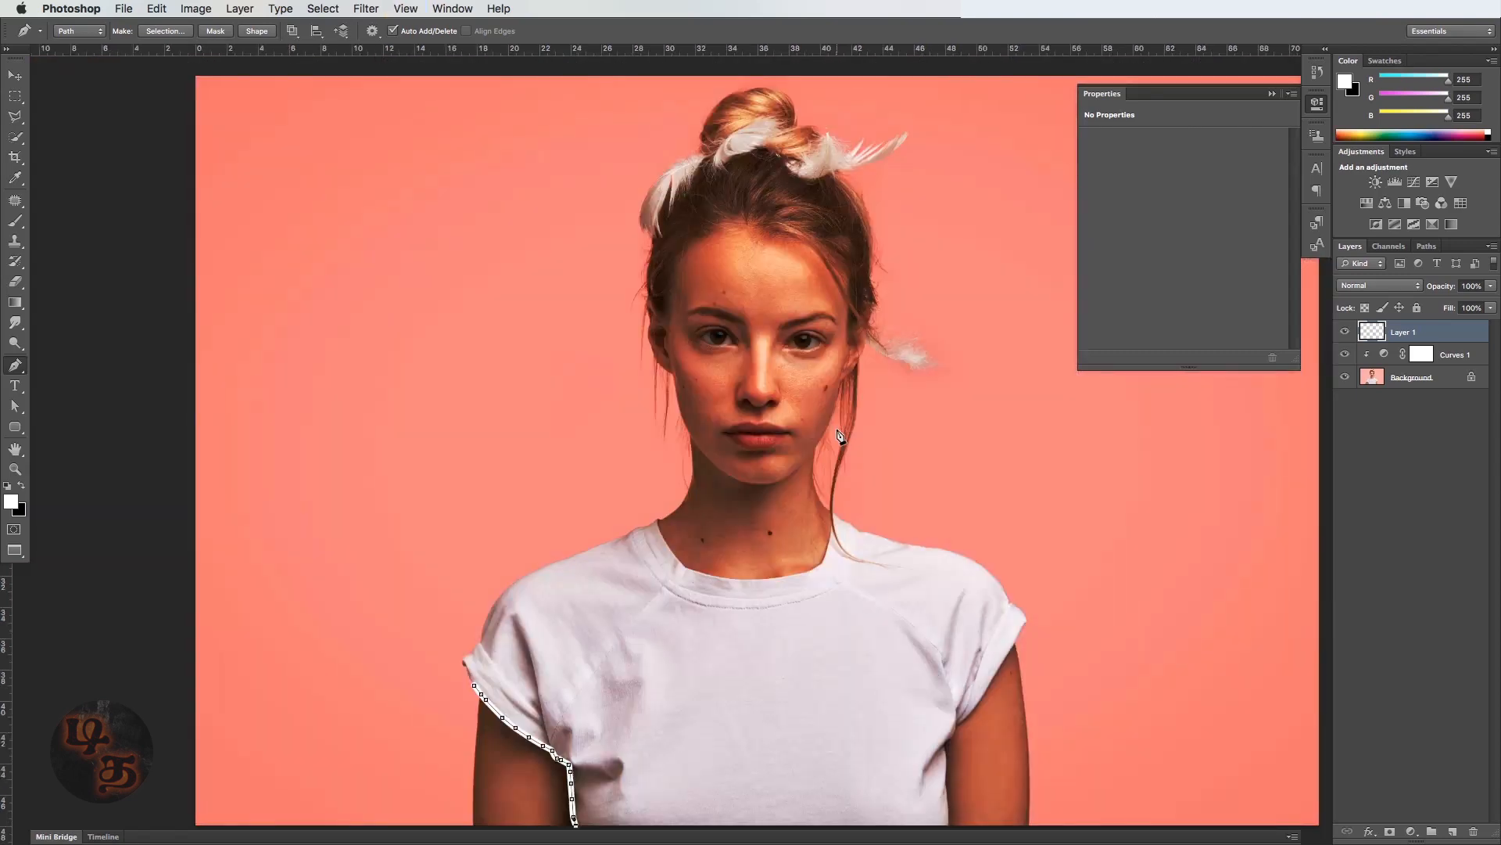
{"action": "key", "text": "Return"}
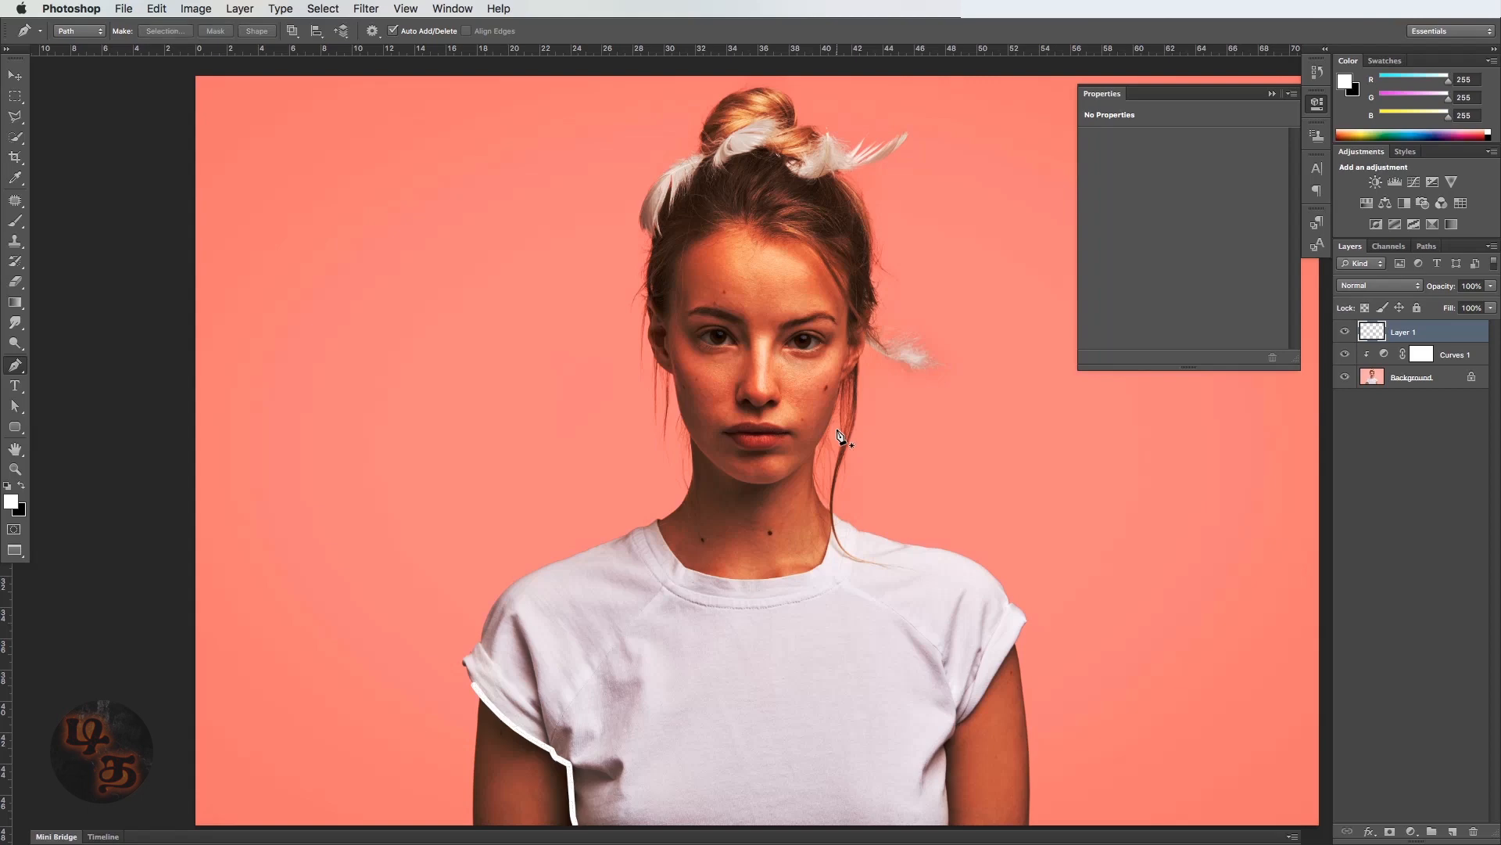
Start a new Pen path at the white stroke's upper end and trace around the rolled cuff's outer tip.
{"action": "left_click_drag", "start_coordinate": [362, 678], "coordinate": [343, 602]}
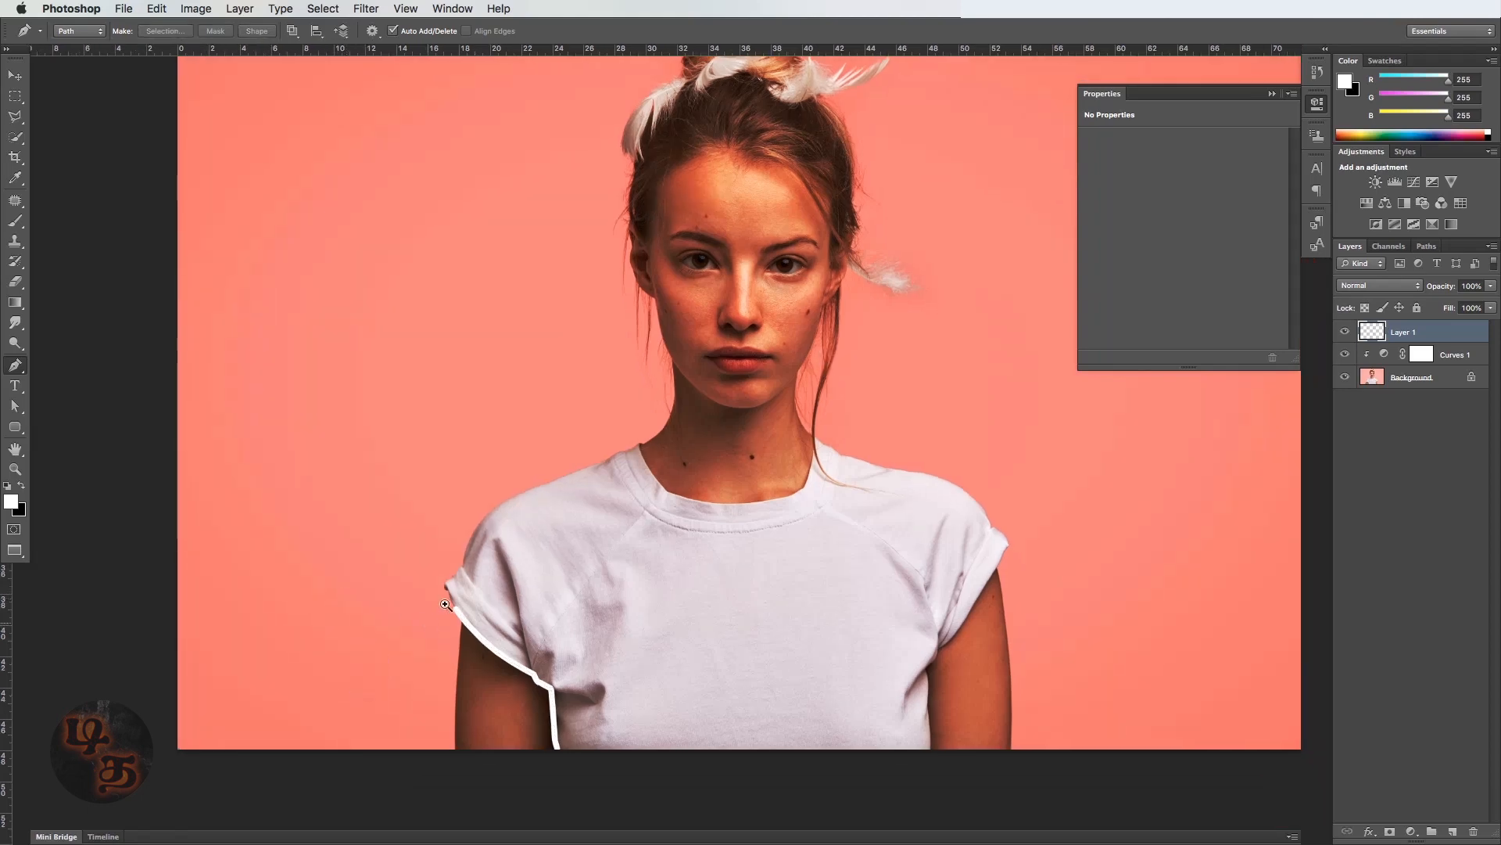
{"action": "left_click_drag", "start_coordinate": [444, 604], "coordinate": [577, 547]}
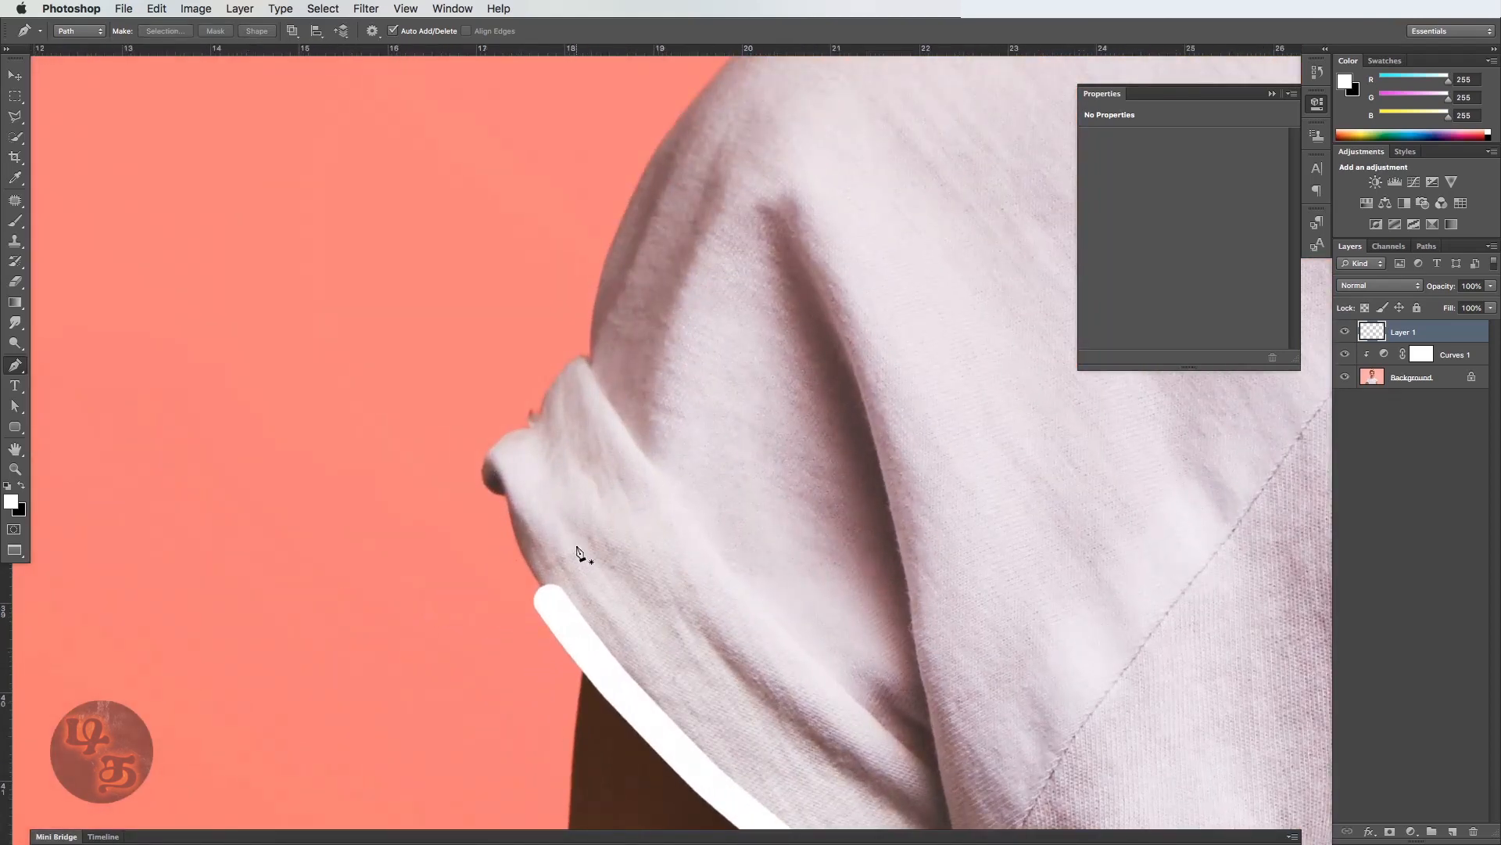
{"action": "left_click", "coordinate": [548, 597]}
{"action": "scroll", "coordinate": [529, 580], "scroll_direction": "up", "scroll_amount": 1}
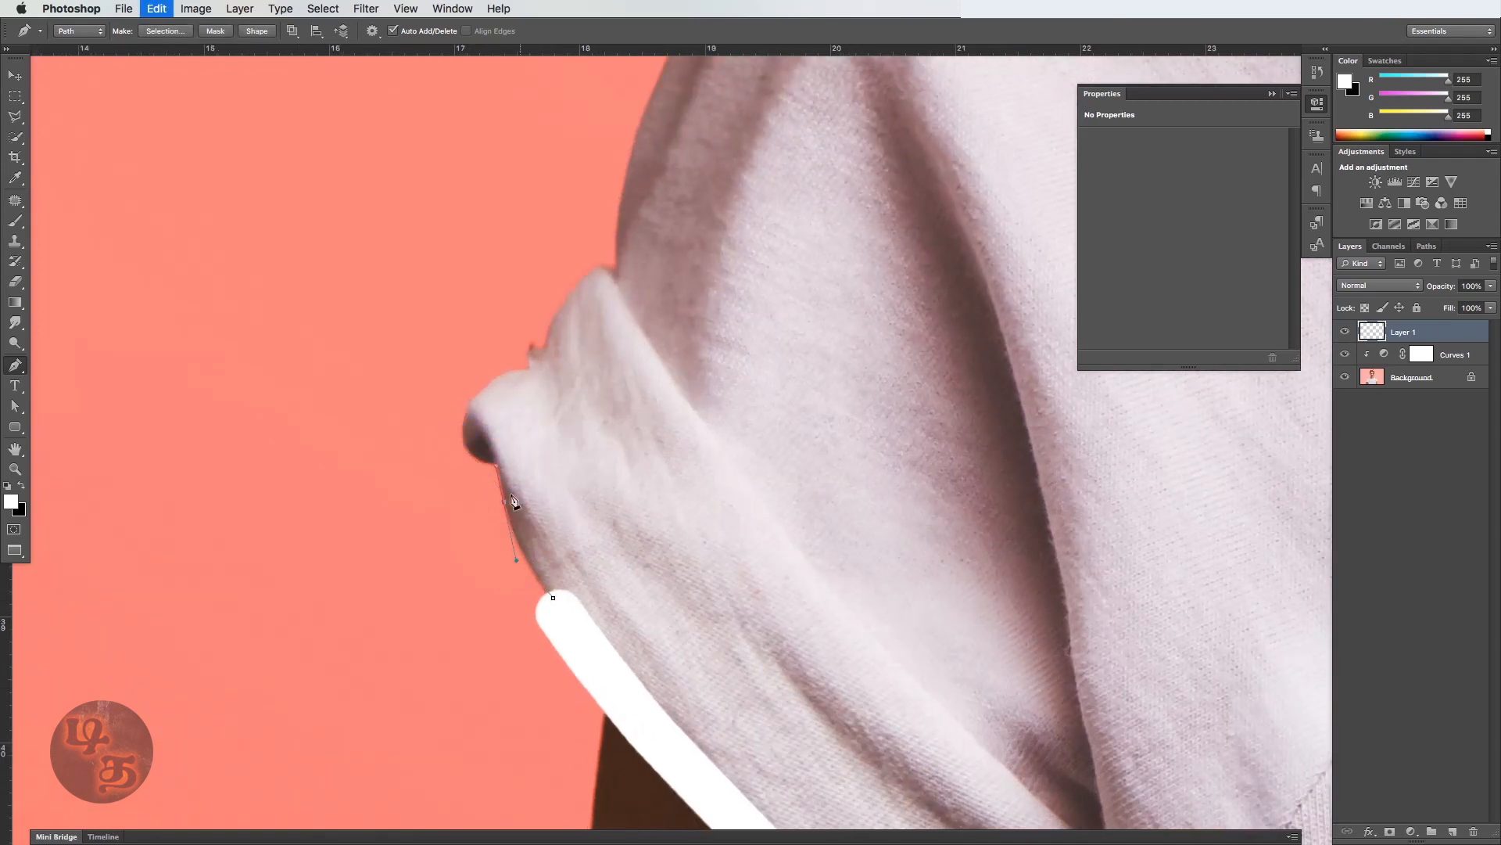
{"action": "left_click", "coordinate": [496, 464]}
{"action": "left_click", "coordinate": [497, 464]}
{"action": "left_click", "coordinate": [481, 391]}
{"action": "left_click_drag", "start_coordinate": [505, 437], "coordinate": [420, 510]}
{"action": "left_click_drag", "start_coordinate": [430, 442], "coordinate": [446, 439]}
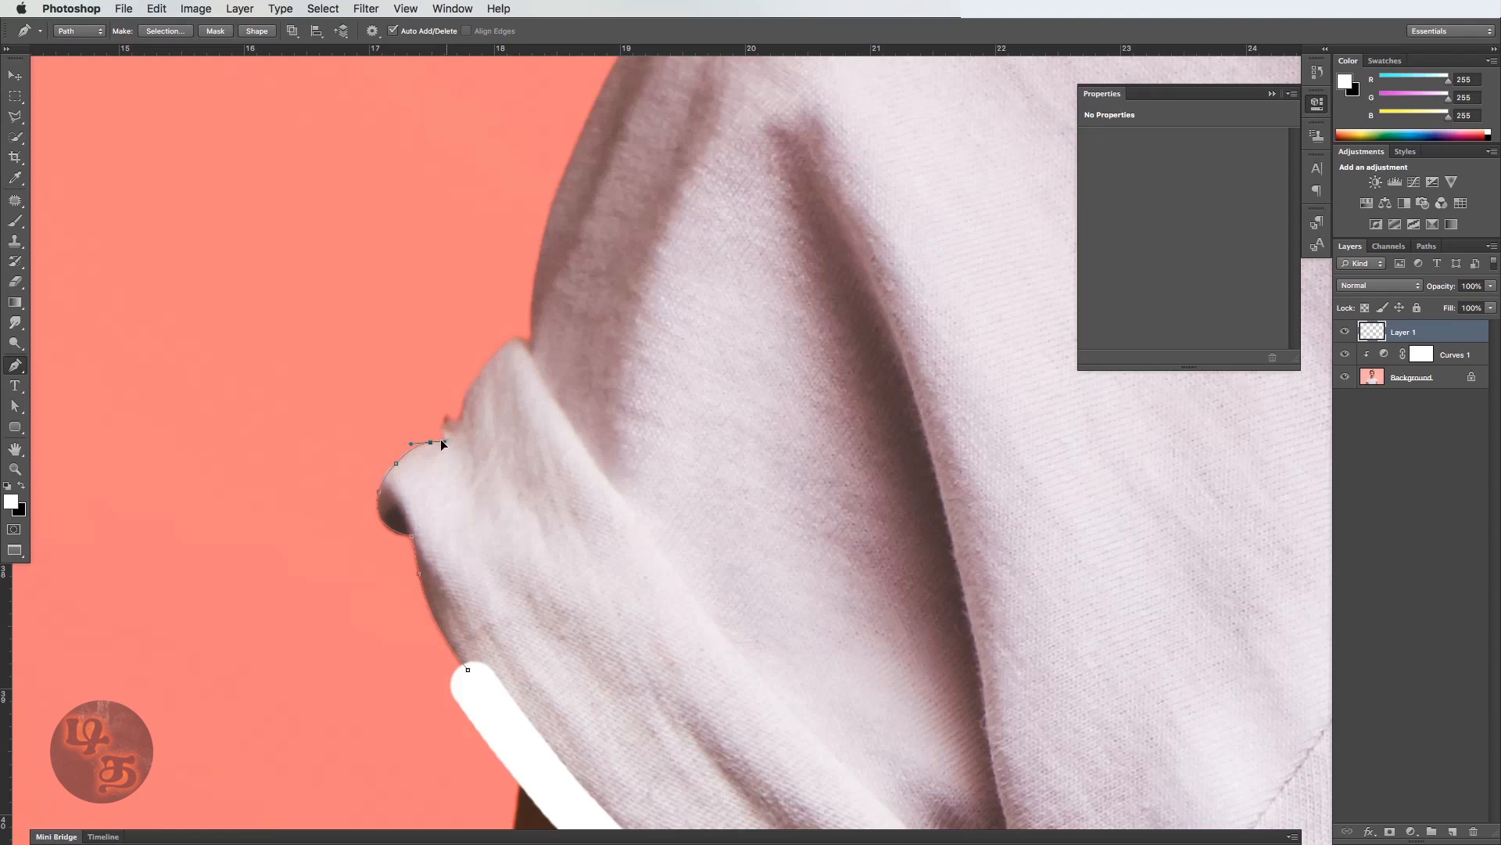
Continue the path past the small notch and up the cuff's upper edge to where it meets the sleeve.
{"action": "left_click", "coordinate": [446, 417]}
{"action": "left_click", "coordinate": [463, 420]}
{"action": "mouse_move", "coordinate": [468, 388]}
{"action": "left_mouse_down"}
{"action": "mouse_move", "coordinate": [469, 409]}
{"action": "mouse_move", "coordinate": [481, 380]}
{"action": "mouse_move", "coordinate": [485, 412]}
{"action": "left_mouse_up"}
{"action": "left_click", "coordinate": [496, 350]}
{"action": "left_click", "coordinate": [484, 384]}
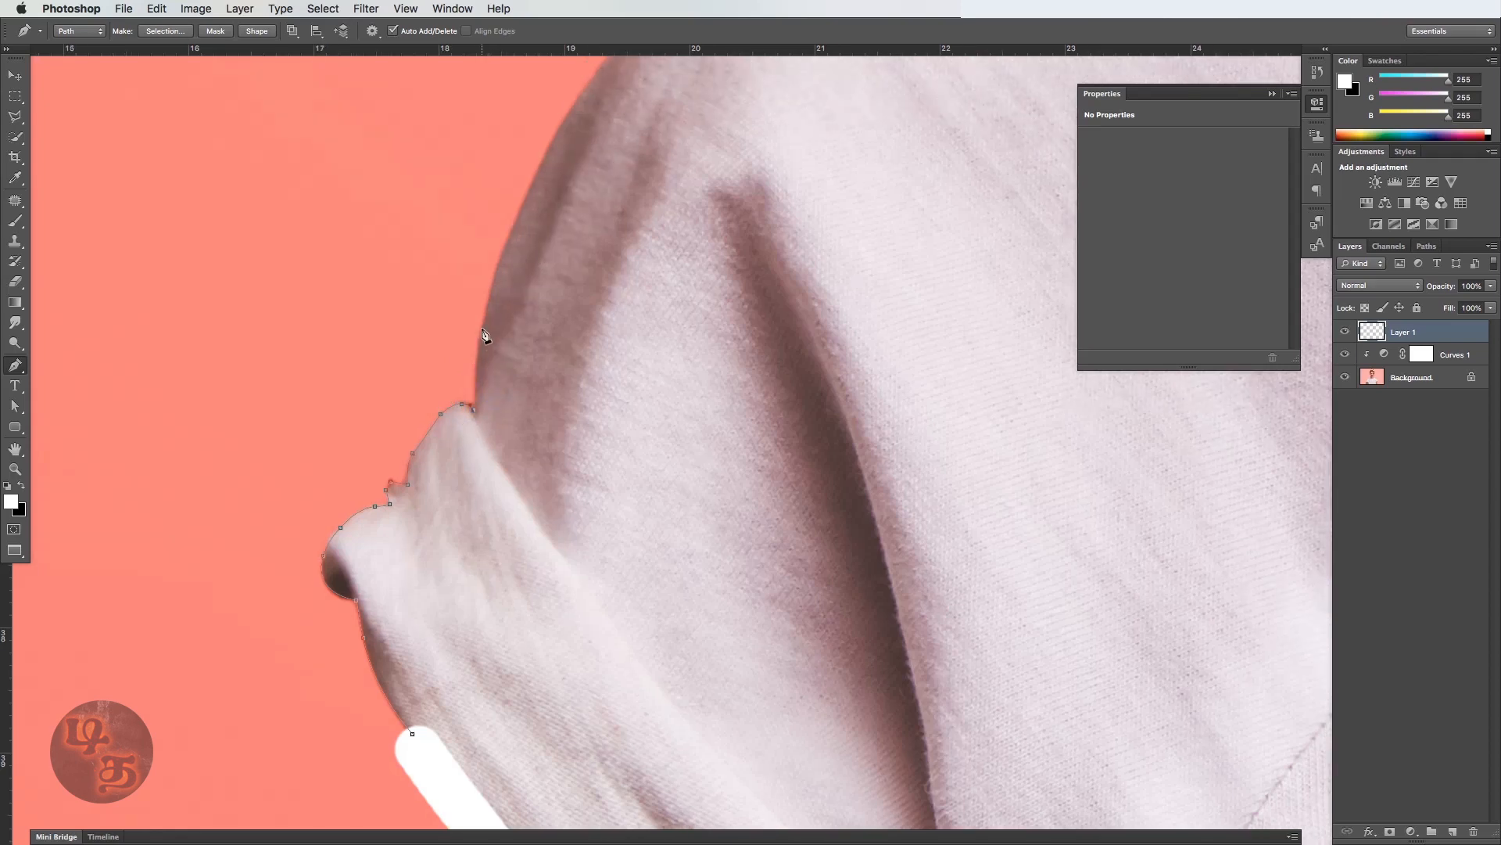
Trace the path up the outer sleeve and over the curve of the shoulder.
{"action": "left_click_drag", "start_coordinate": [481, 328], "coordinate": [450, 478]}
{"action": "left_click_drag", "start_coordinate": [447, 411], "coordinate": [402, 564]}
{"action": "left_click_drag", "start_coordinate": [439, 432], "coordinate": [389, 519]}
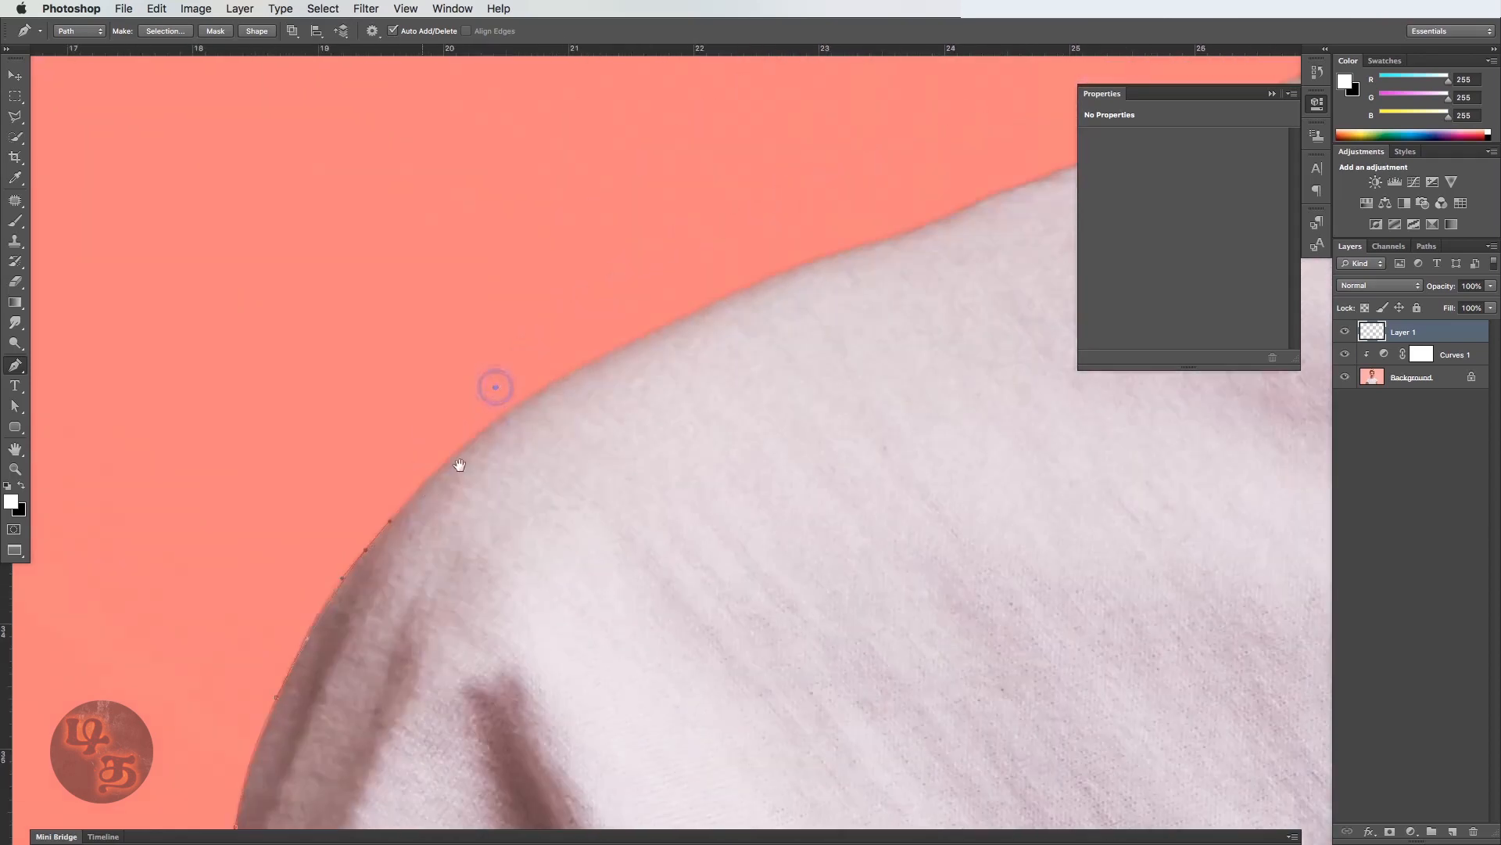
{"action": "left_click_drag", "start_coordinate": [501, 416], "coordinate": [482, 446]}
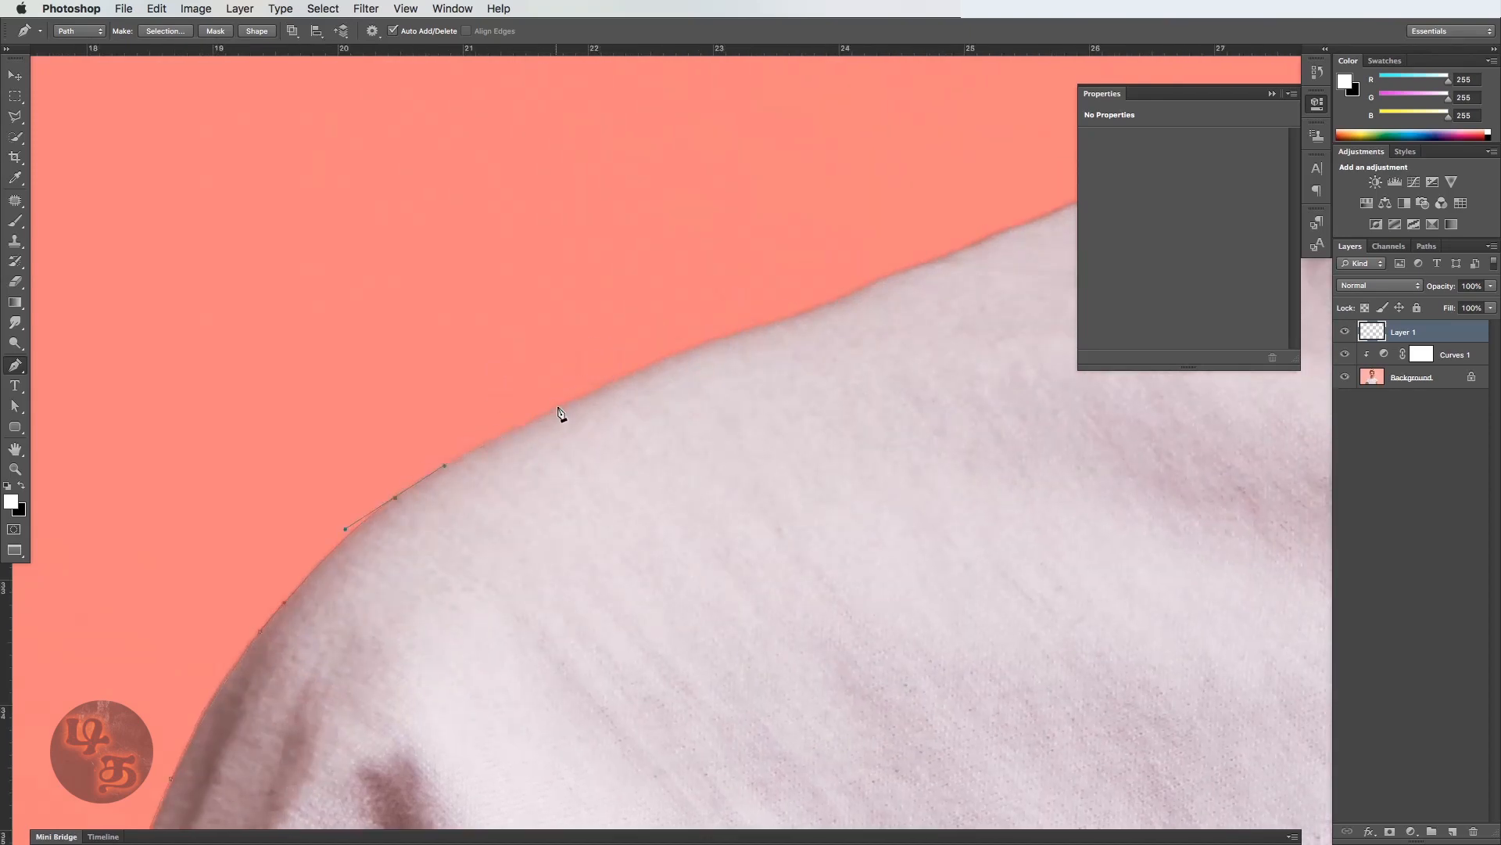
{"action": "left_click_drag", "start_coordinate": [551, 406], "coordinate": [612, 379]}
{"action": "left_click_drag", "start_coordinate": [689, 344], "coordinate": [571, 445]}
{"action": "left_click_drag", "start_coordinate": [523, 509], "coordinate": [195, 611]}
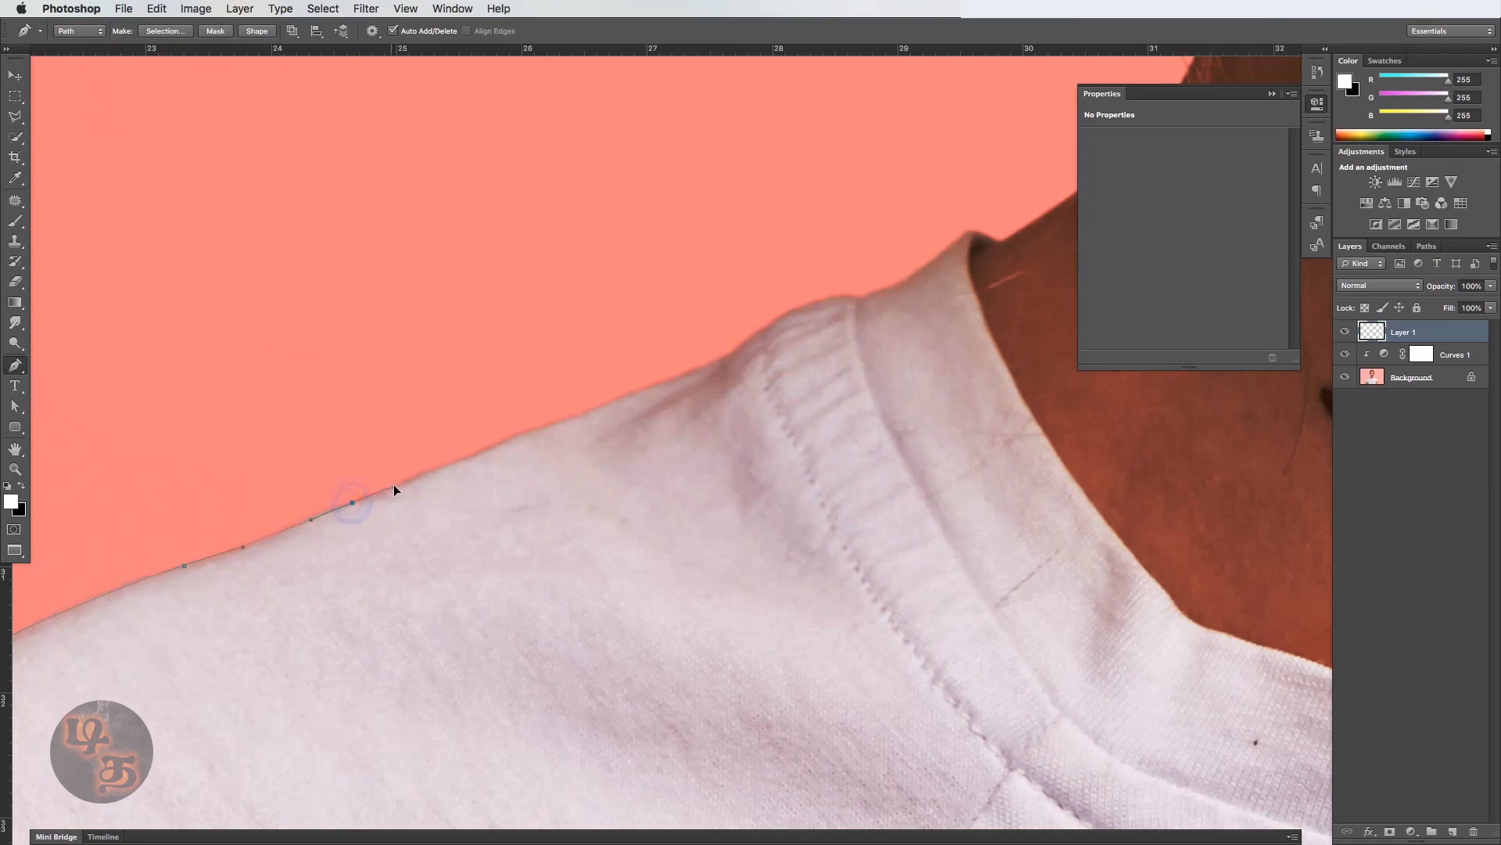
Continue the path along the top of the shoulder to the collar and around the collar's tip at the neck.
{"action": "left_click_drag", "start_coordinate": [394, 486], "coordinate": [395, 485]}
{"action": "left_click_drag", "start_coordinate": [350, 501], "coordinate": [282, 565]}
{"action": "left_click_drag", "start_coordinate": [464, 519], "coordinate": [268, 602]}
{"action": "left_click_drag", "start_coordinate": [403, 526], "coordinate": [459, 502]}
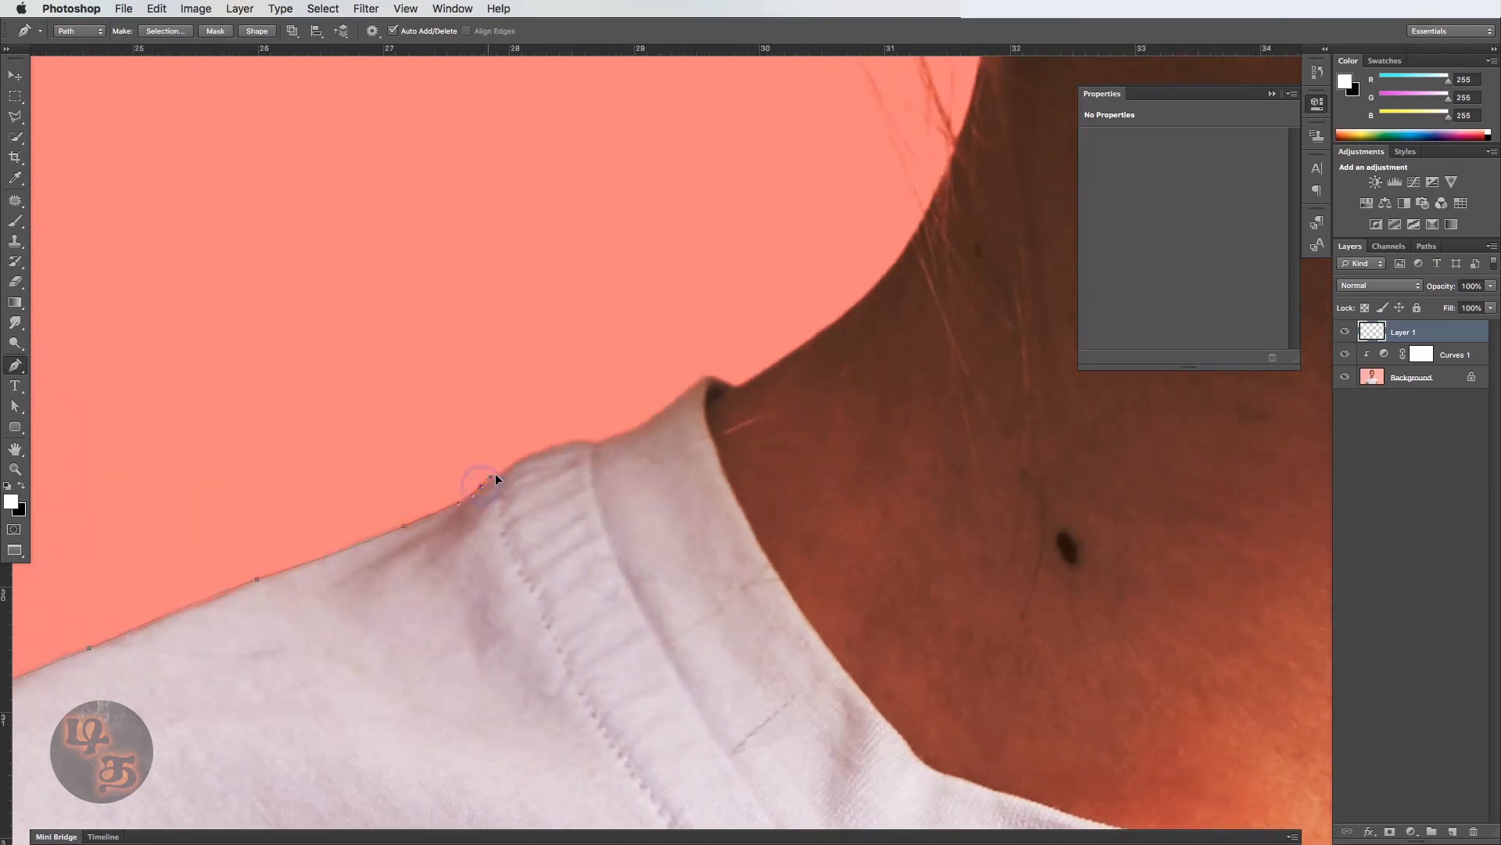
{"action": "left_click_drag", "start_coordinate": [496, 453], "coordinate": [516, 502]}
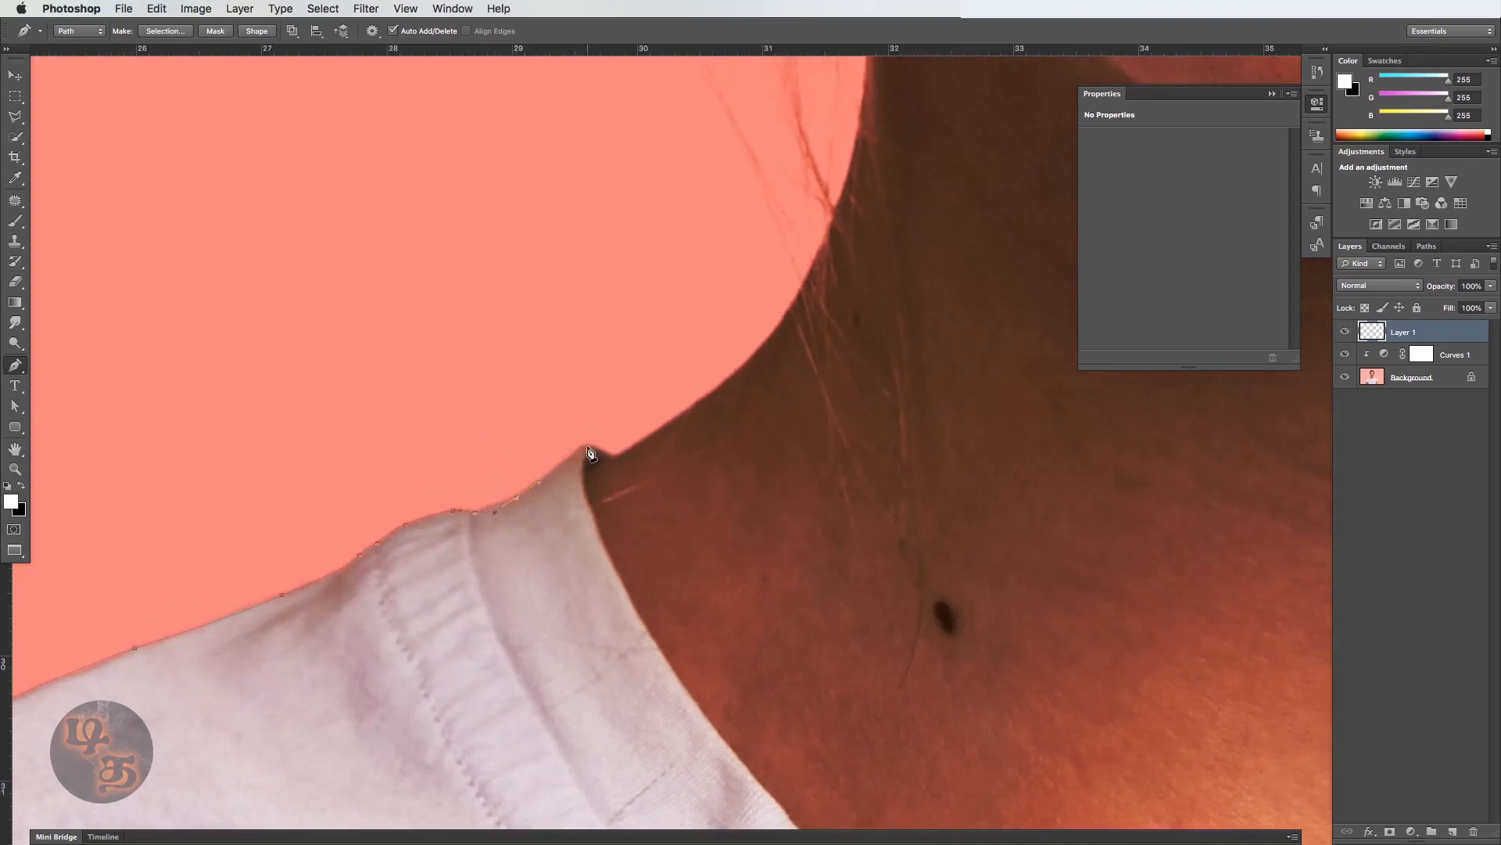
{"action": "left_click_drag", "start_coordinate": [591, 445], "coordinate": [463, 407]}
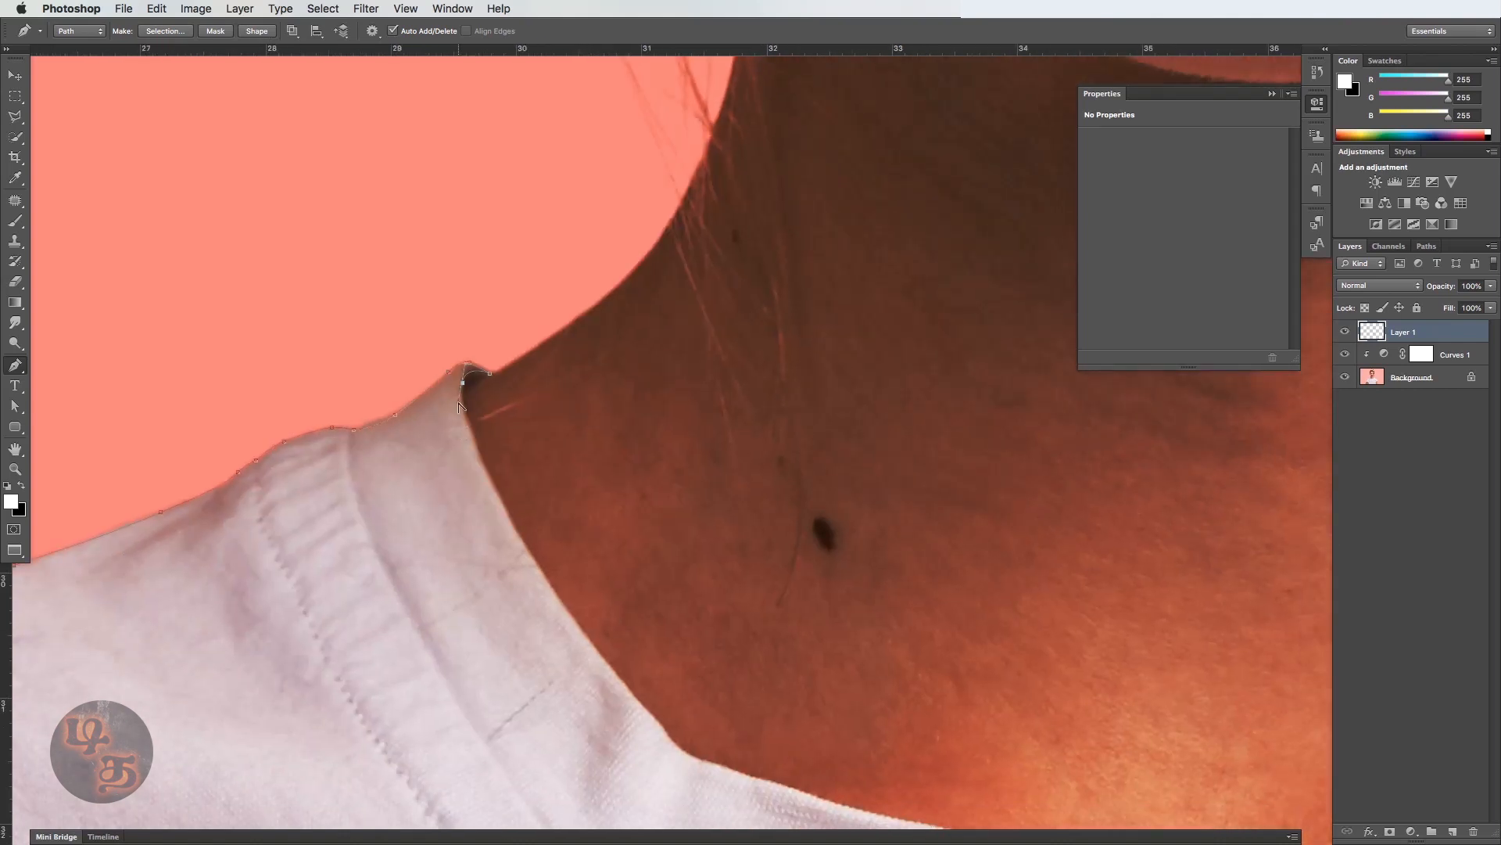
Trace the path down the collar's inner edge along the side of the neck to the corner of the neckline.
{"action": "left_click", "coordinate": [476, 447]}
{"action": "scroll", "coordinate": [509, 570], "scroll_direction": "down", "scroll_amount": 5}
{"action": "scroll", "coordinate": [509, 570], "scroll_direction": "right", "scroll_amount": 5}
{"action": "left_click", "coordinate": [426, 482]}
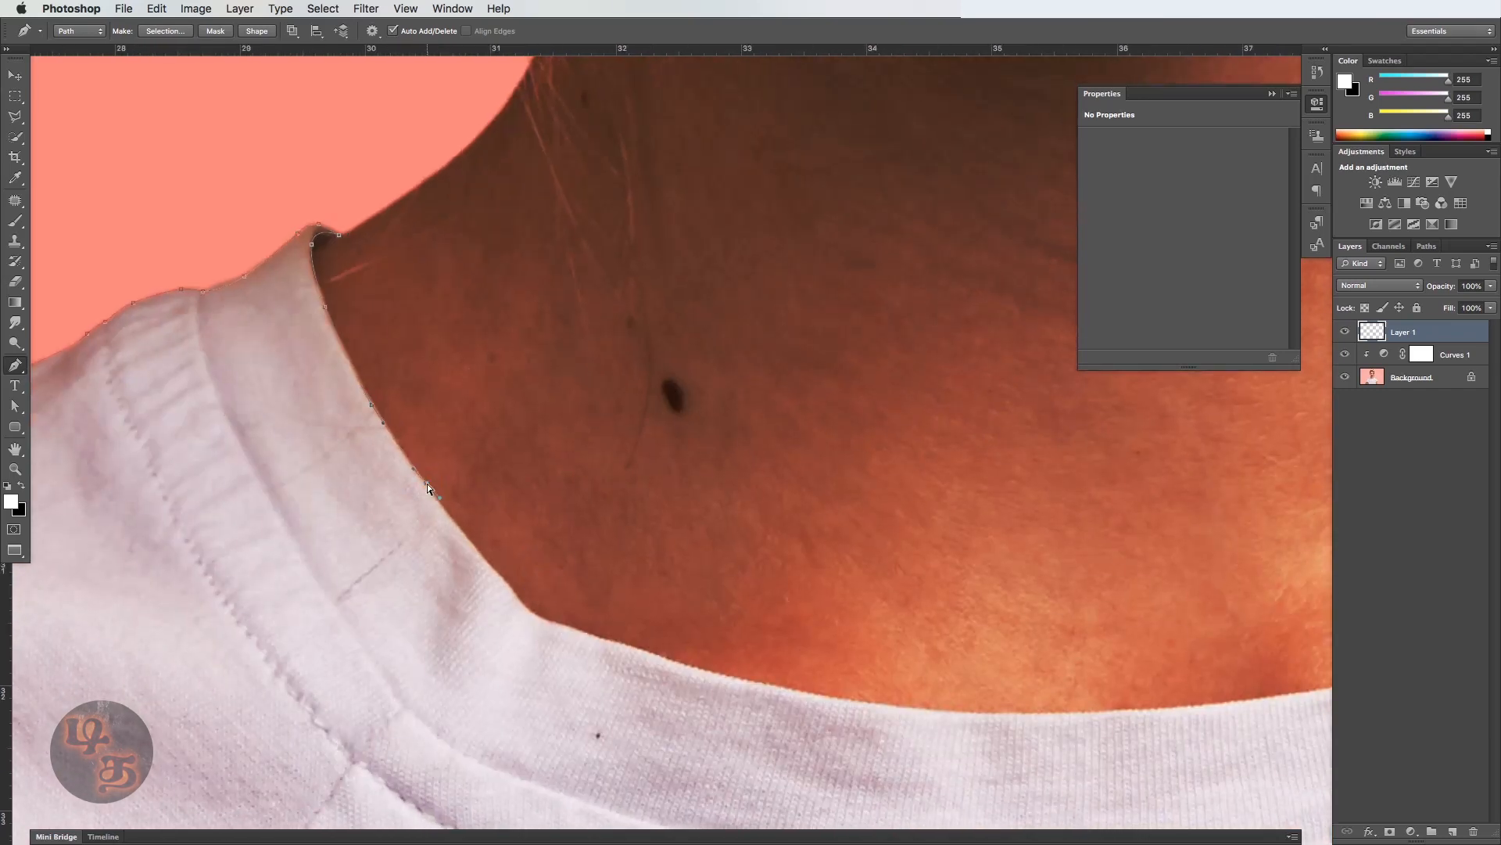
{"action": "left_click", "coordinate": [492, 569]}
{"action": "scroll", "coordinate": [419, 576], "scroll_direction": "down", "scroll_amount": 4}
{"action": "scroll", "coordinate": [419, 577], "scroll_direction": "right", "scroll_amount": 4}
{"action": "left_click", "coordinate": [395, 513]}
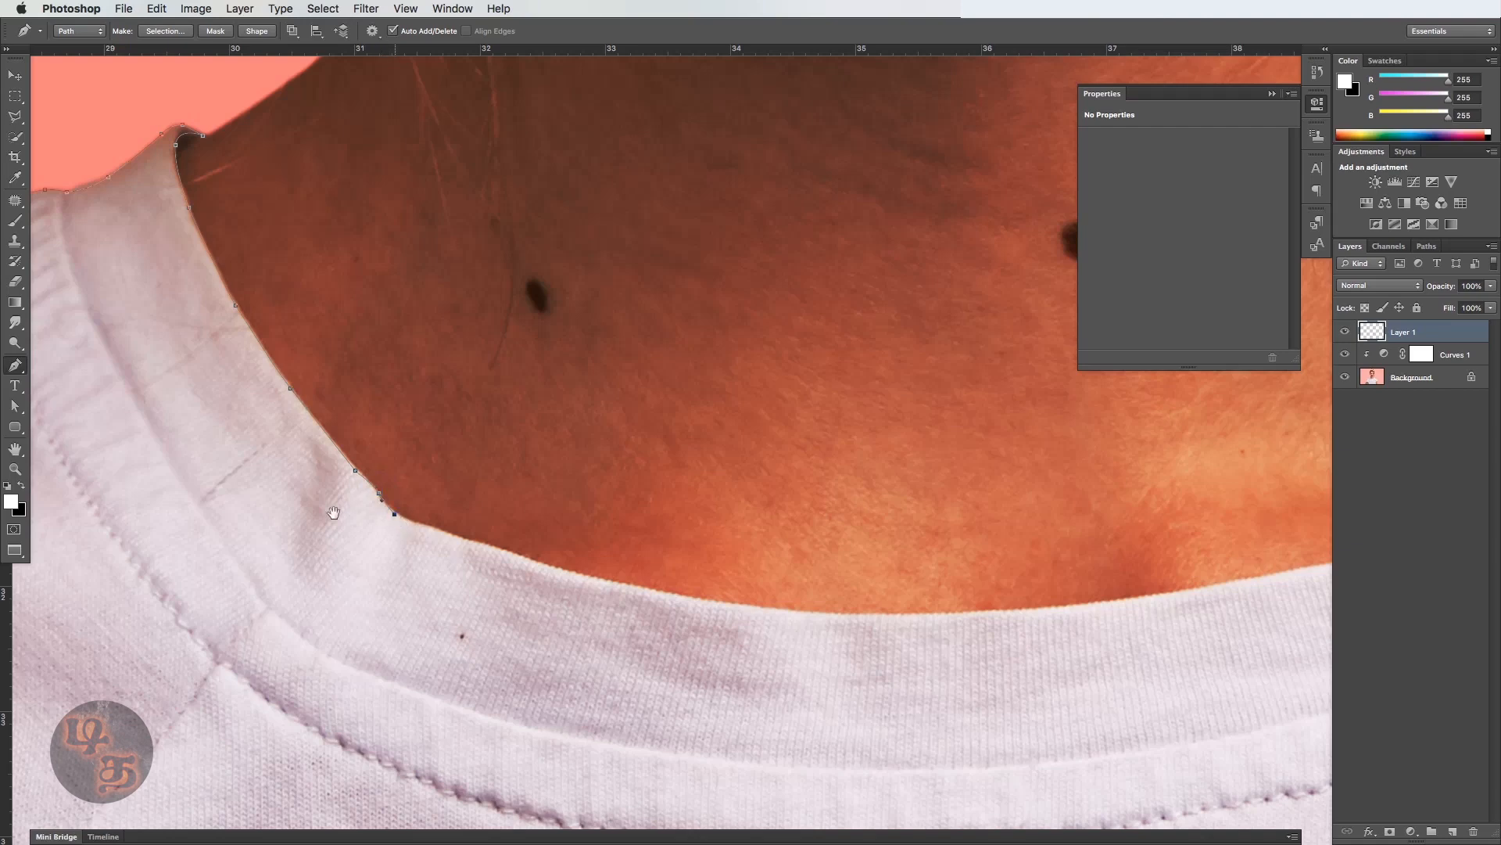
Continue the path from the neckline corner along the curved bottom of the collar's inner edge.
{"action": "scroll", "coordinate": [328, 510], "scroll_direction": "down", "scroll_amount": 2}
{"action": "scroll", "coordinate": [328, 509], "scroll_direction": "right", "scroll_amount": 6}
{"action": "left_click", "coordinate": [434, 534]}
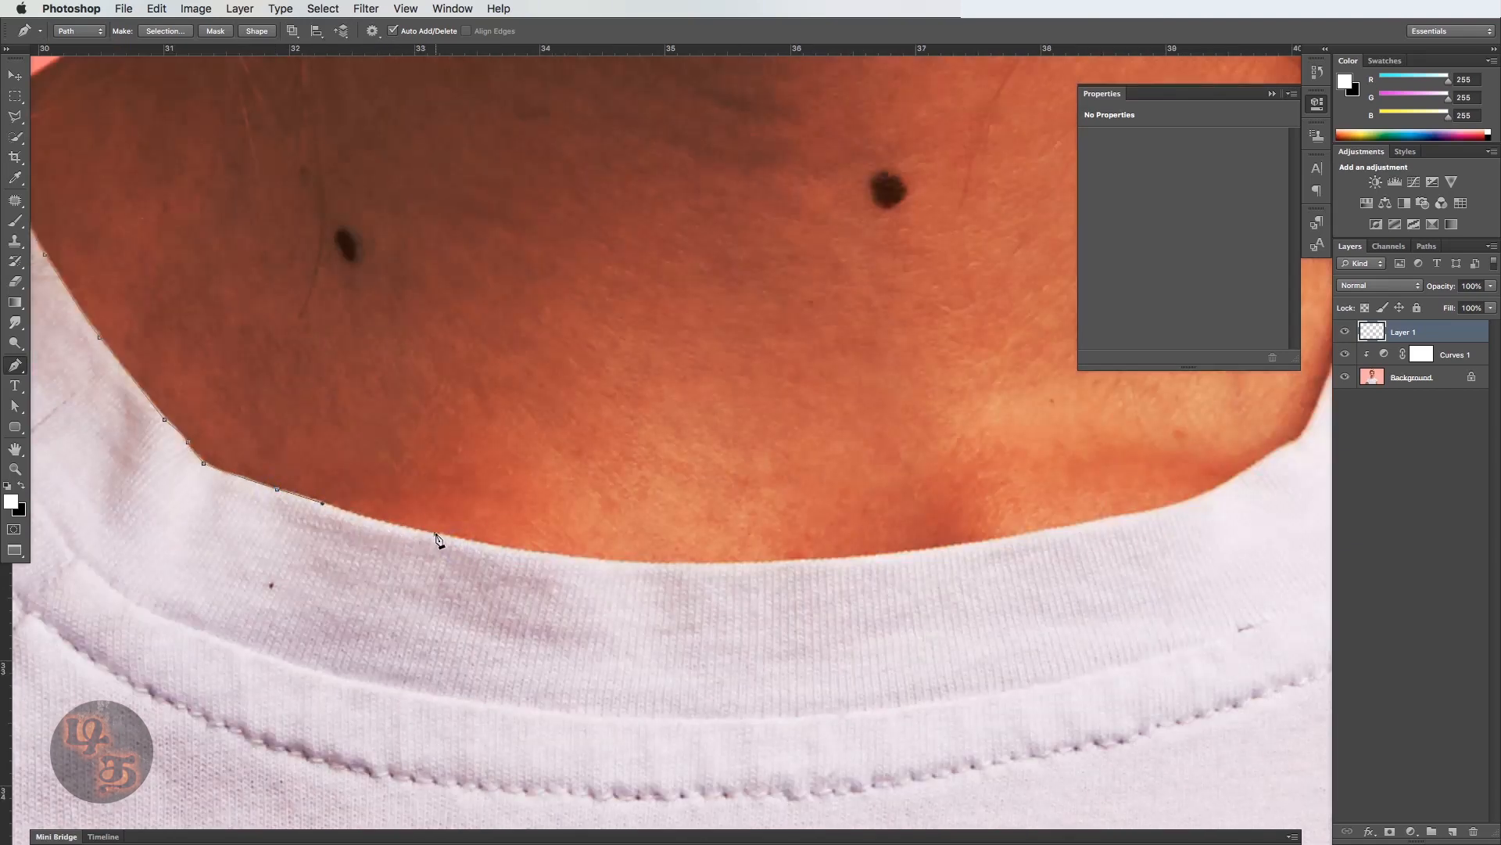
{"action": "scroll", "coordinate": [500, 545], "scroll_direction": "right", "scroll_amount": 5}
{"action": "left_click_drag", "start_coordinate": [443, 553], "coordinate": [523, 550]}
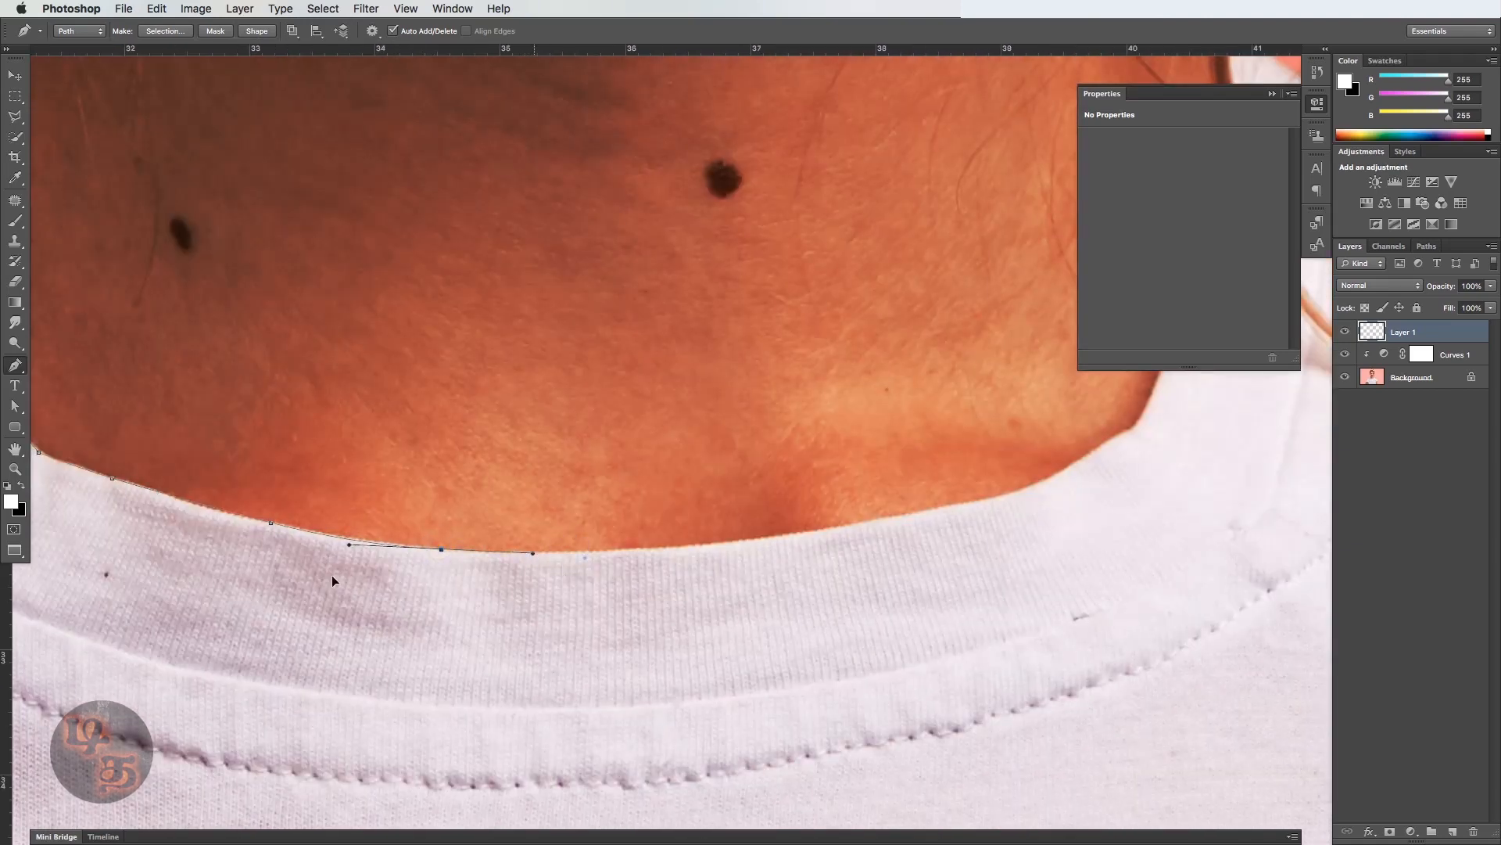
{"action": "scroll", "coordinate": [331, 575], "scroll_direction": "right", "scroll_amount": 8}
{"action": "scroll", "coordinate": [331, 575], "scroll_direction": "up", "scroll_amount": 1}
{"action": "left_click_drag", "start_coordinate": [434, 565], "coordinate": [530, 555]}
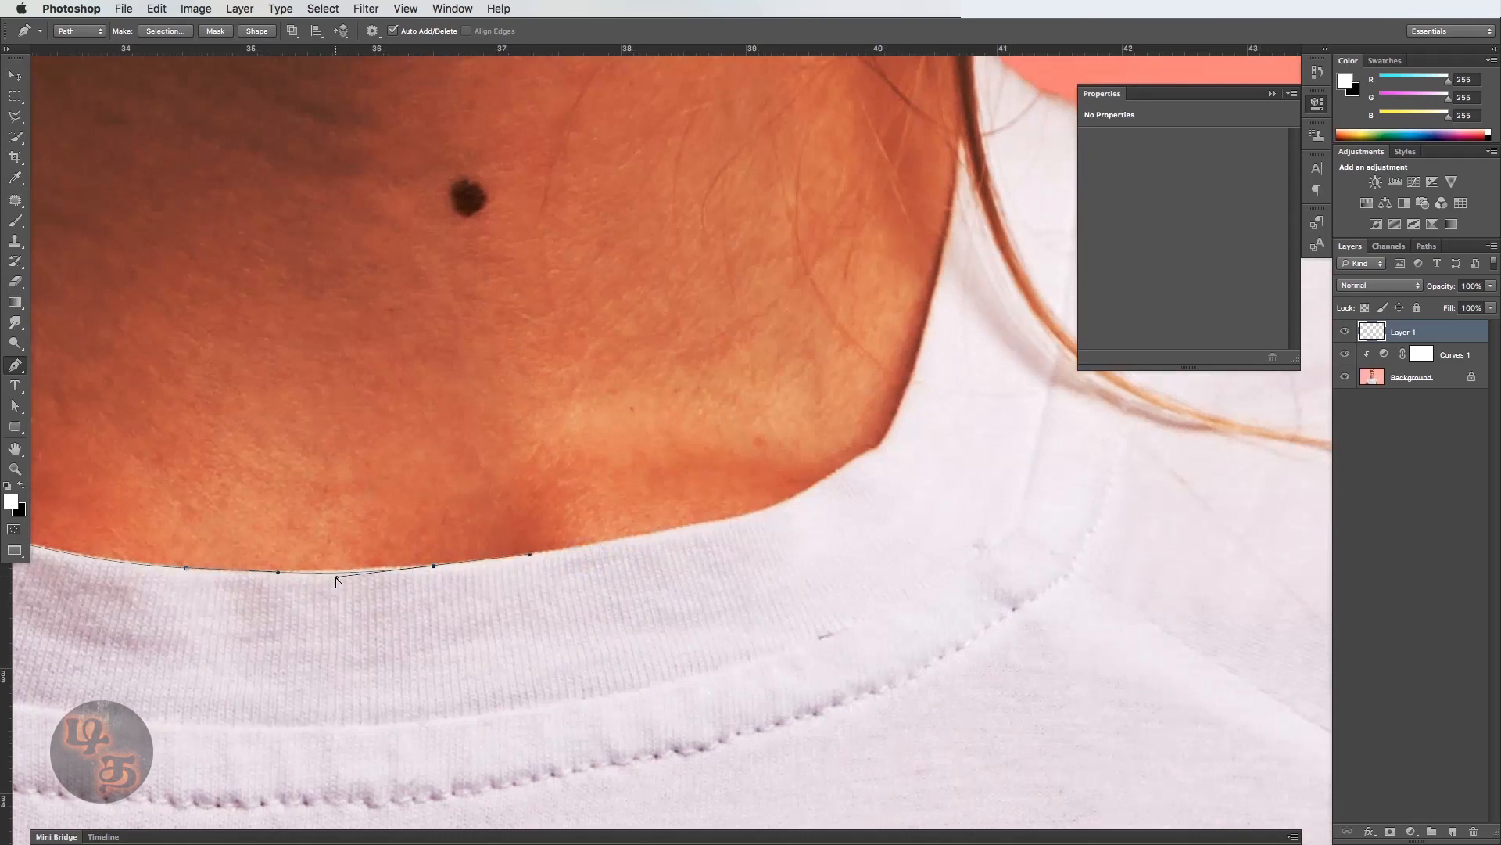
{"action": "left_click_drag", "start_coordinate": [337, 577], "coordinate": [343, 571]}
Extend the path up the rising end of the neckline curve toward its far corner.
{"action": "scroll", "coordinate": [495, 591], "scroll_direction": "right", "scroll_amount": 6}
{"action": "scroll", "coordinate": [495, 590], "scroll_direction": "up", "scroll_amount": 1}
{"action": "left_click_drag", "start_coordinate": [479, 547], "coordinate": [588, 522]}
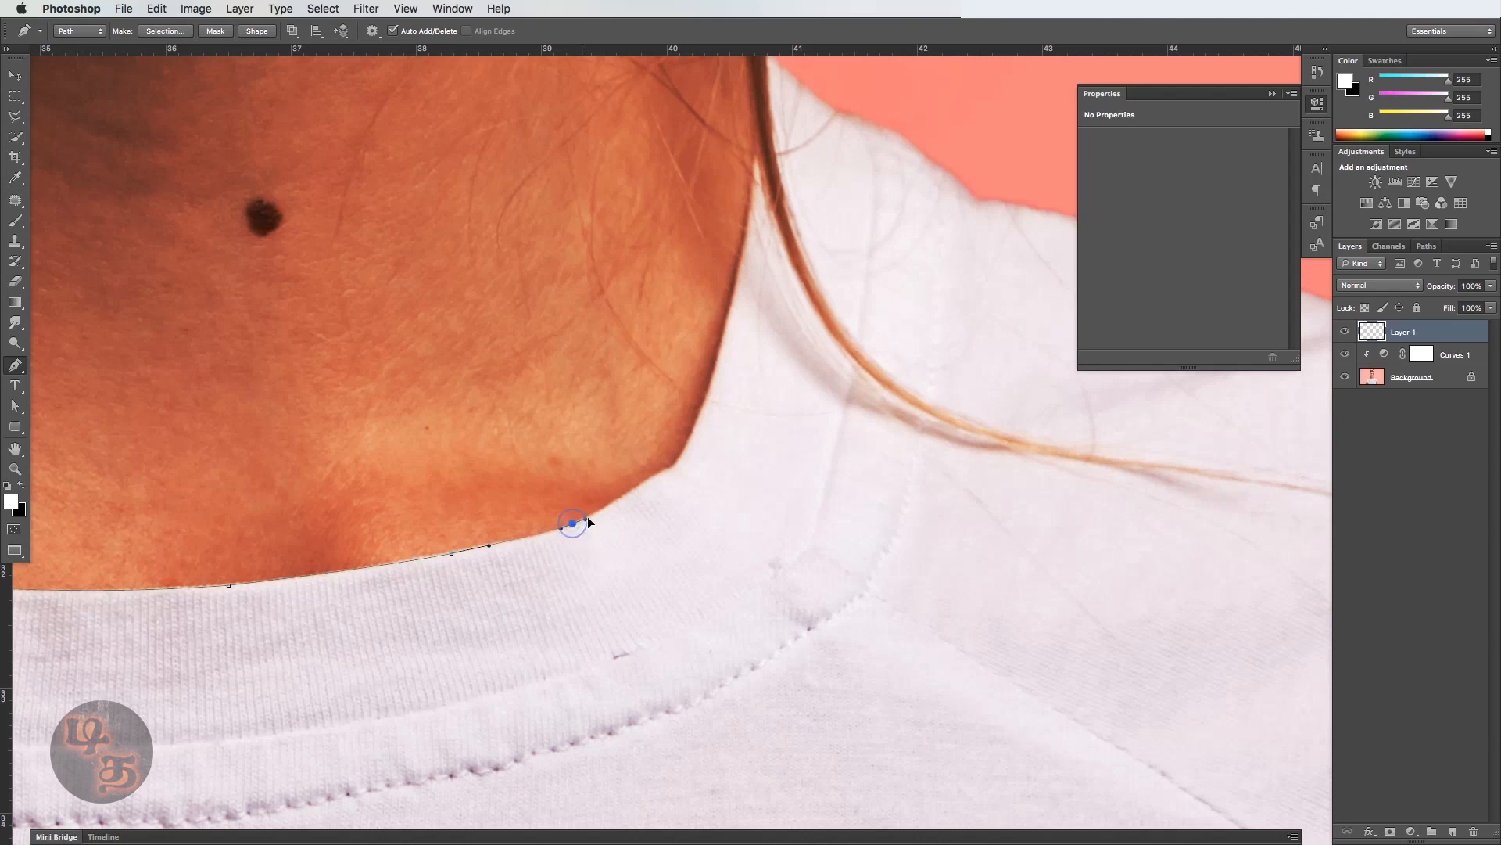
{"action": "scroll", "coordinate": [602, 541], "scroll_direction": "right", "scroll_amount": 3}
{"action": "scroll", "coordinate": [602, 540], "scroll_direction": "up", "scroll_amount": 2}
{"action": "left_click", "coordinate": [556, 544]}
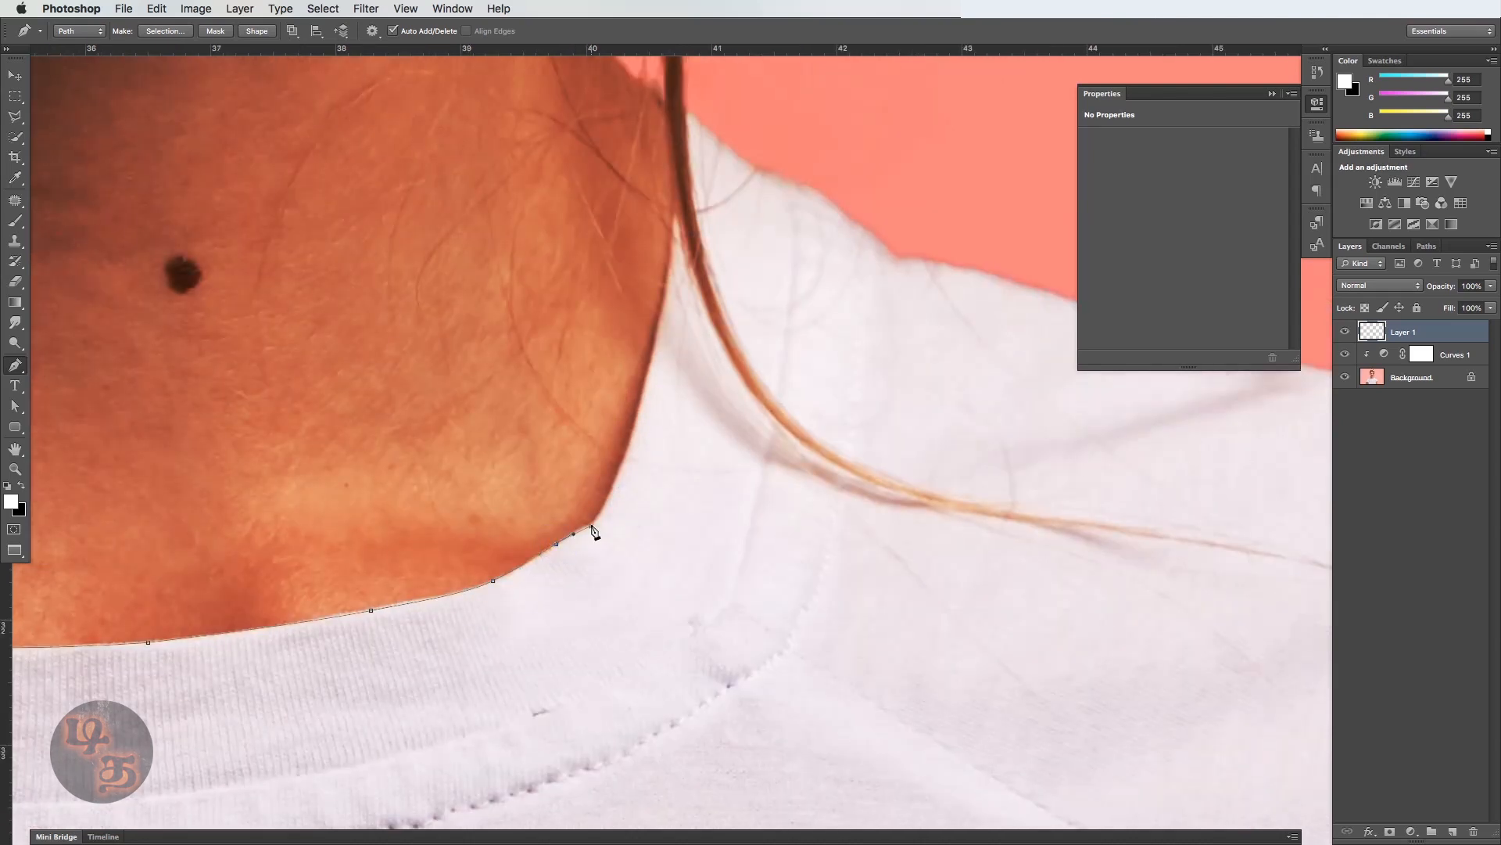
Trace the path around the neckline's far corner and up the collar's inner edge to the hair strand.
{"action": "scroll", "coordinate": [594, 532], "scroll_direction": "right", "scroll_amount": 3}
{"action": "scroll", "coordinate": [594, 532], "scroll_direction": "up", "scroll_amount": 3}
{"action": "left_click_drag", "start_coordinate": [579, 514], "coordinate": [586, 486]}
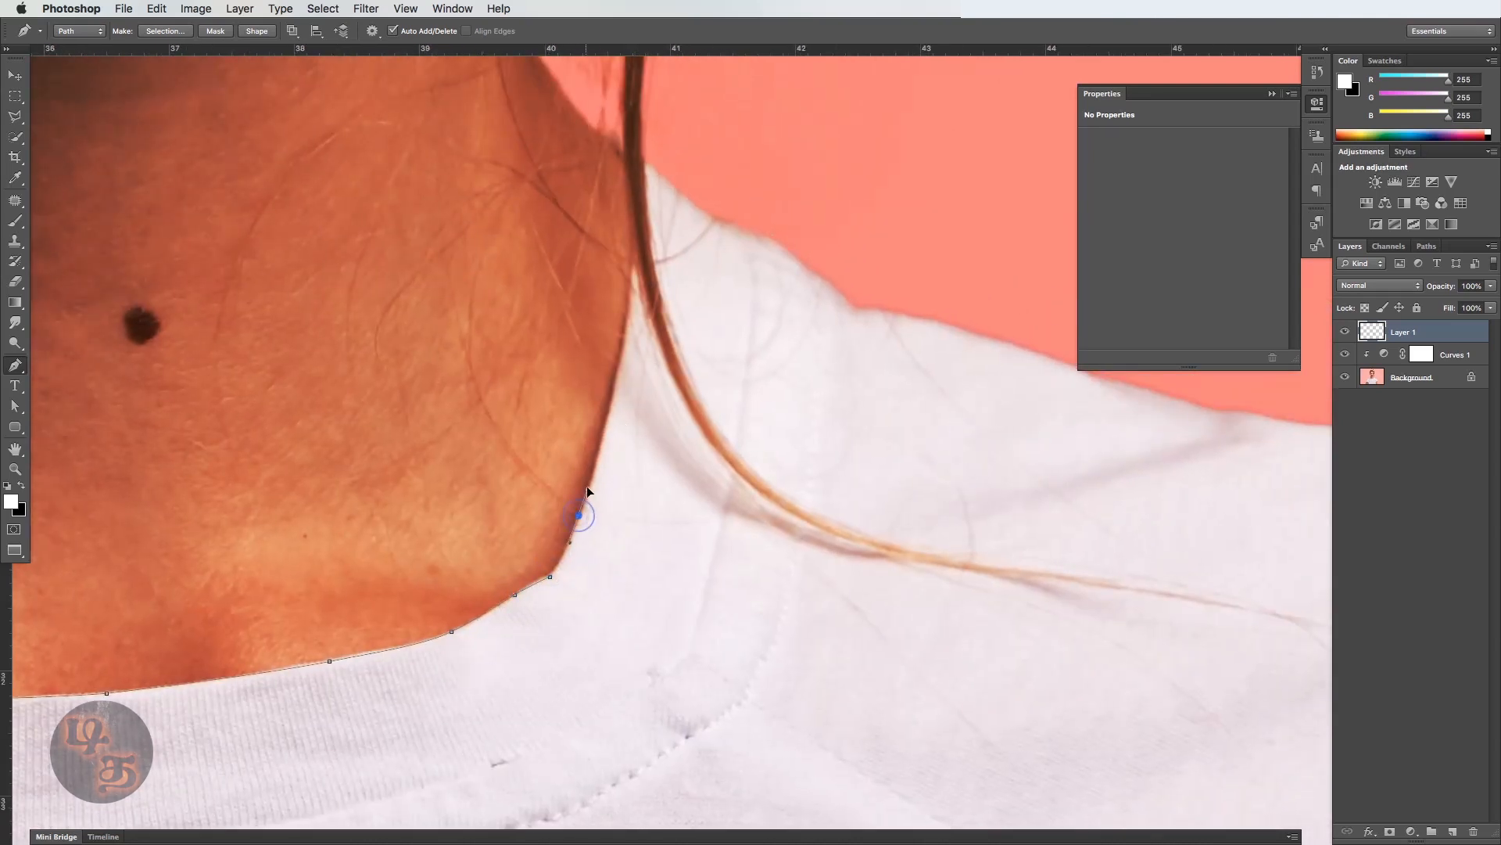
{"action": "left_click", "coordinate": [593, 470]}
{"action": "left_click", "coordinate": [616, 385]}
{"action": "scroll", "coordinate": [618, 367], "scroll_direction": "right", "scroll_amount": 1}
{"action": "scroll", "coordinate": [617, 367], "scroll_direction": "up", "scroll_amount": 3}
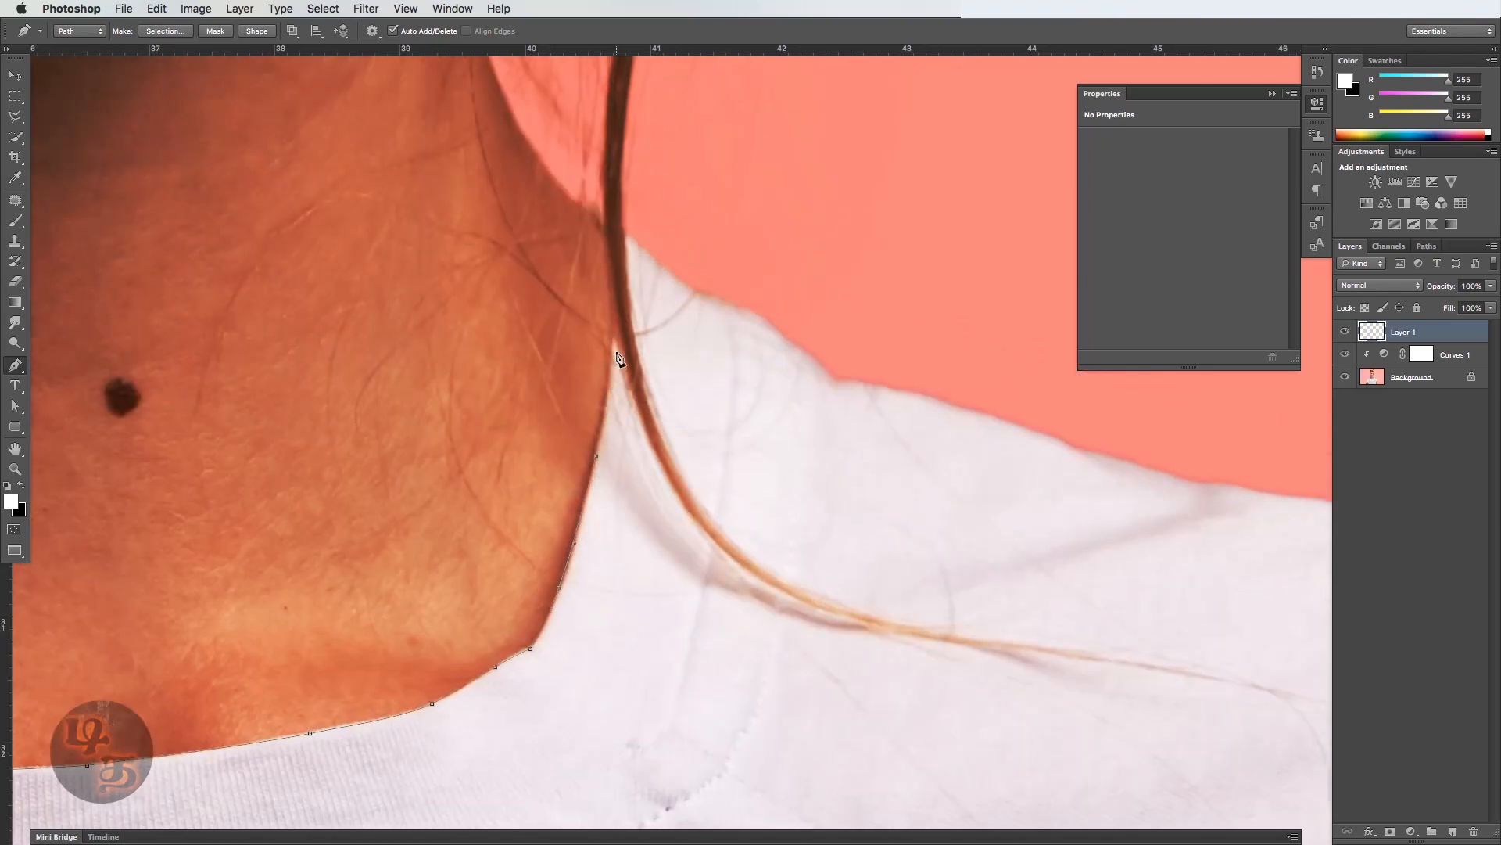
Stroke the finished shoulder and neckline path with the white brush.
{"action": "key", "text": "super+0"}
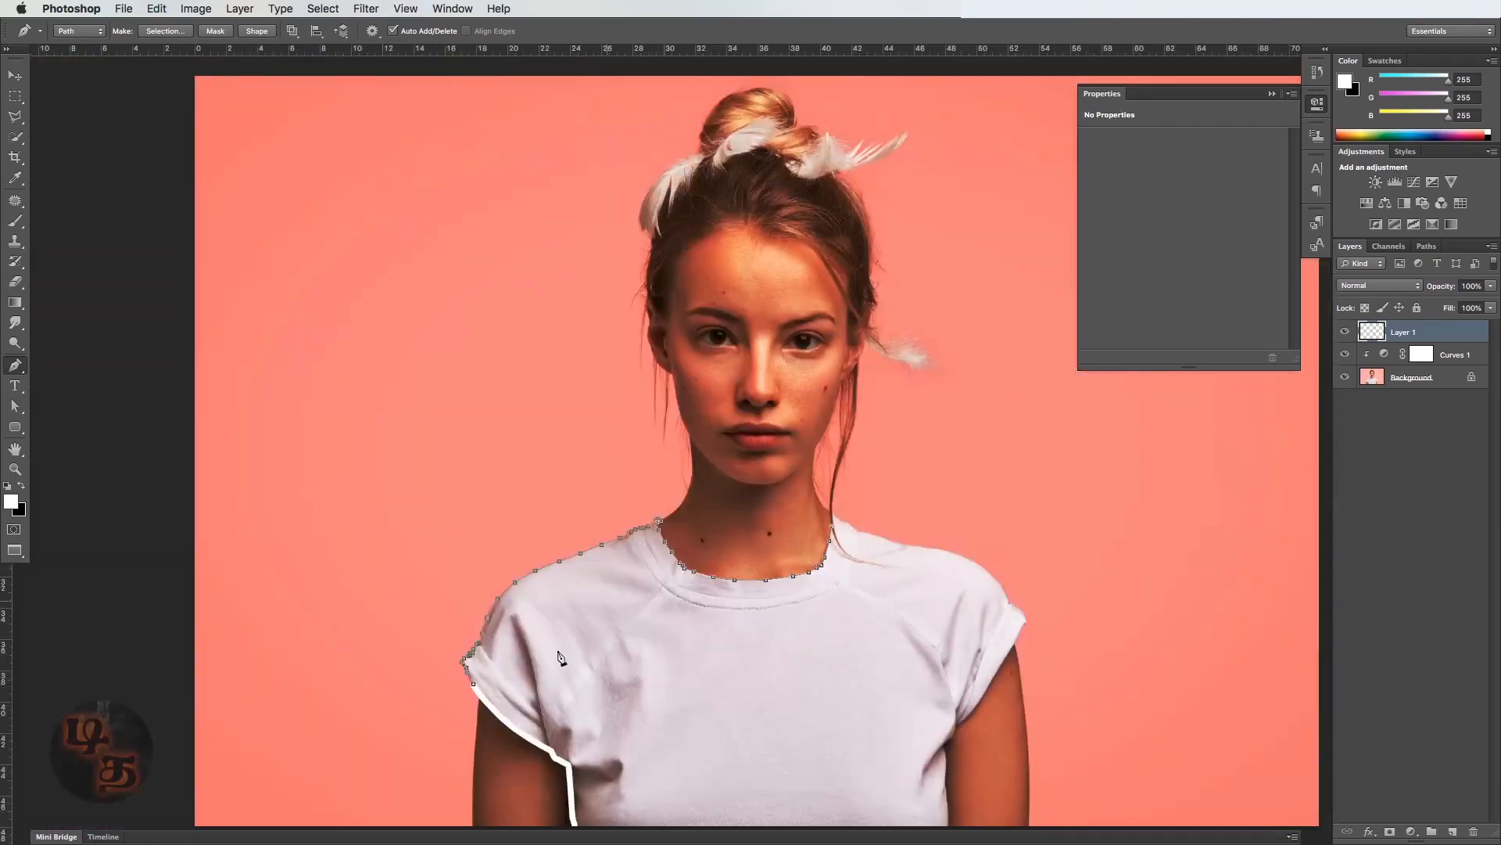
{"action": "right_click", "coordinate": [667, 587]}
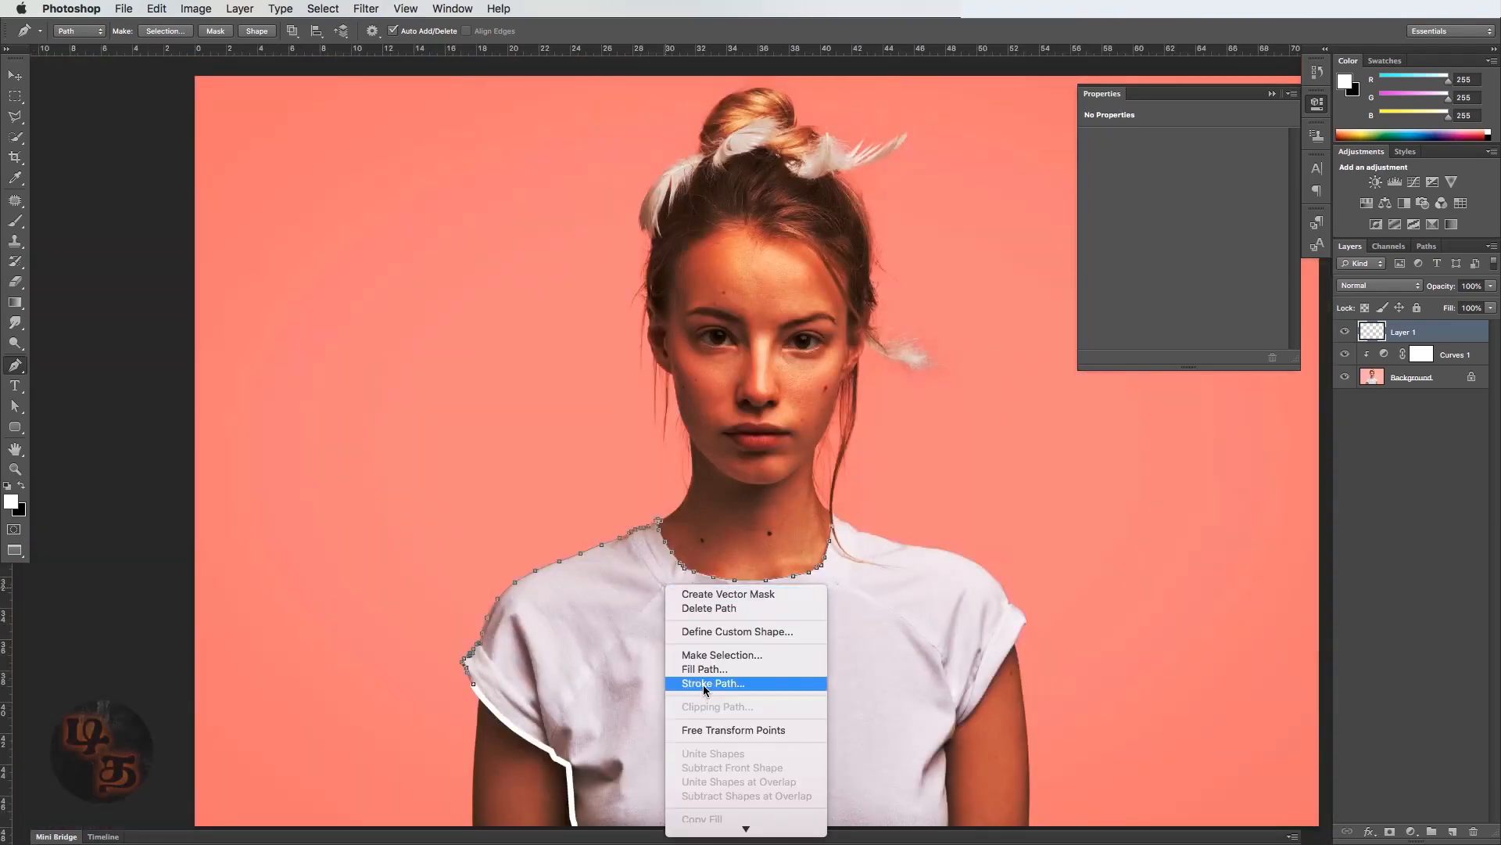
{"action": "left_click", "coordinate": [702, 683]}
{"action": "key", "text": "Return"}
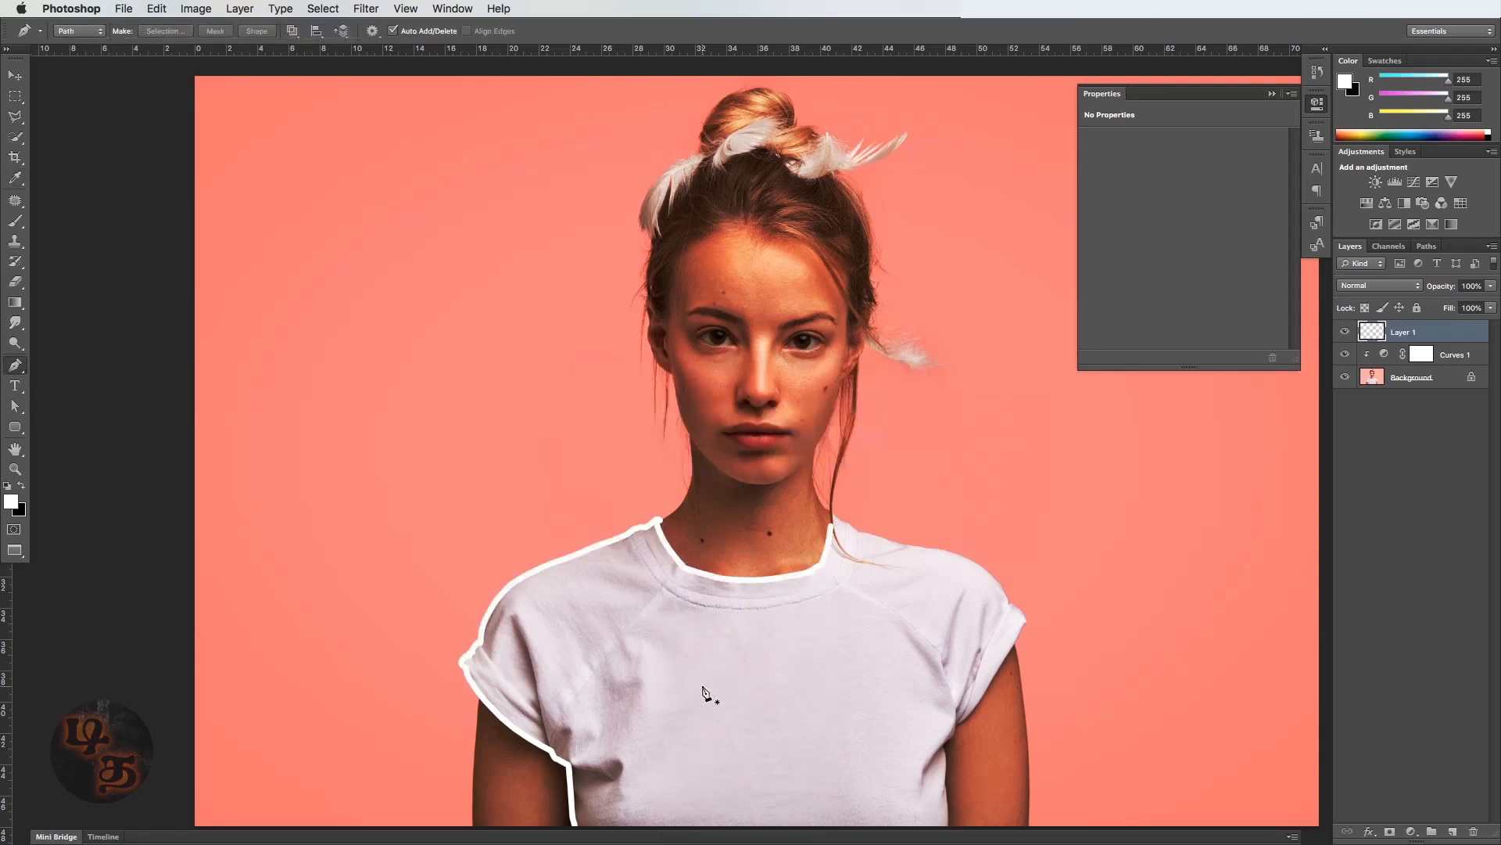
Start a new path where the shirt meets the hair strand and trace the collar's outer edge to the shoulder.
{"action": "left_click_drag", "start_coordinate": [810, 626], "coordinate": [649, 623]}
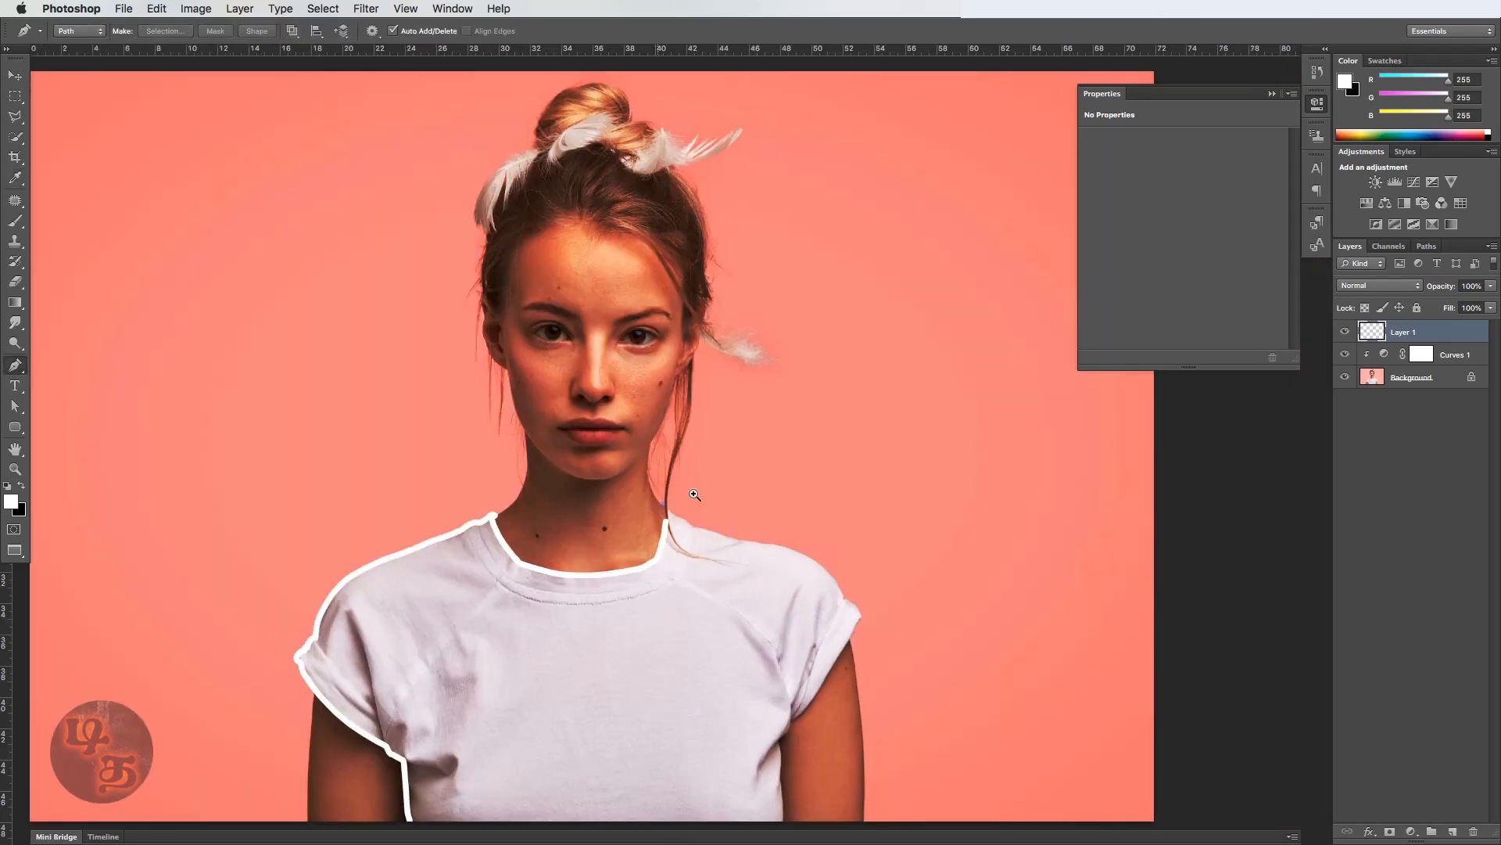
{"action": "left_click_drag", "start_coordinate": [663, 503], "coordinate": [792, 479]}
{"action": "left_click_drag", "start_coordinate": [740, 563], "coordinate": [664, 470]}
{"action": "left_click", "coordinate": [525, 440]}
{"action": "left_click", "coordinate": [577, 484]}
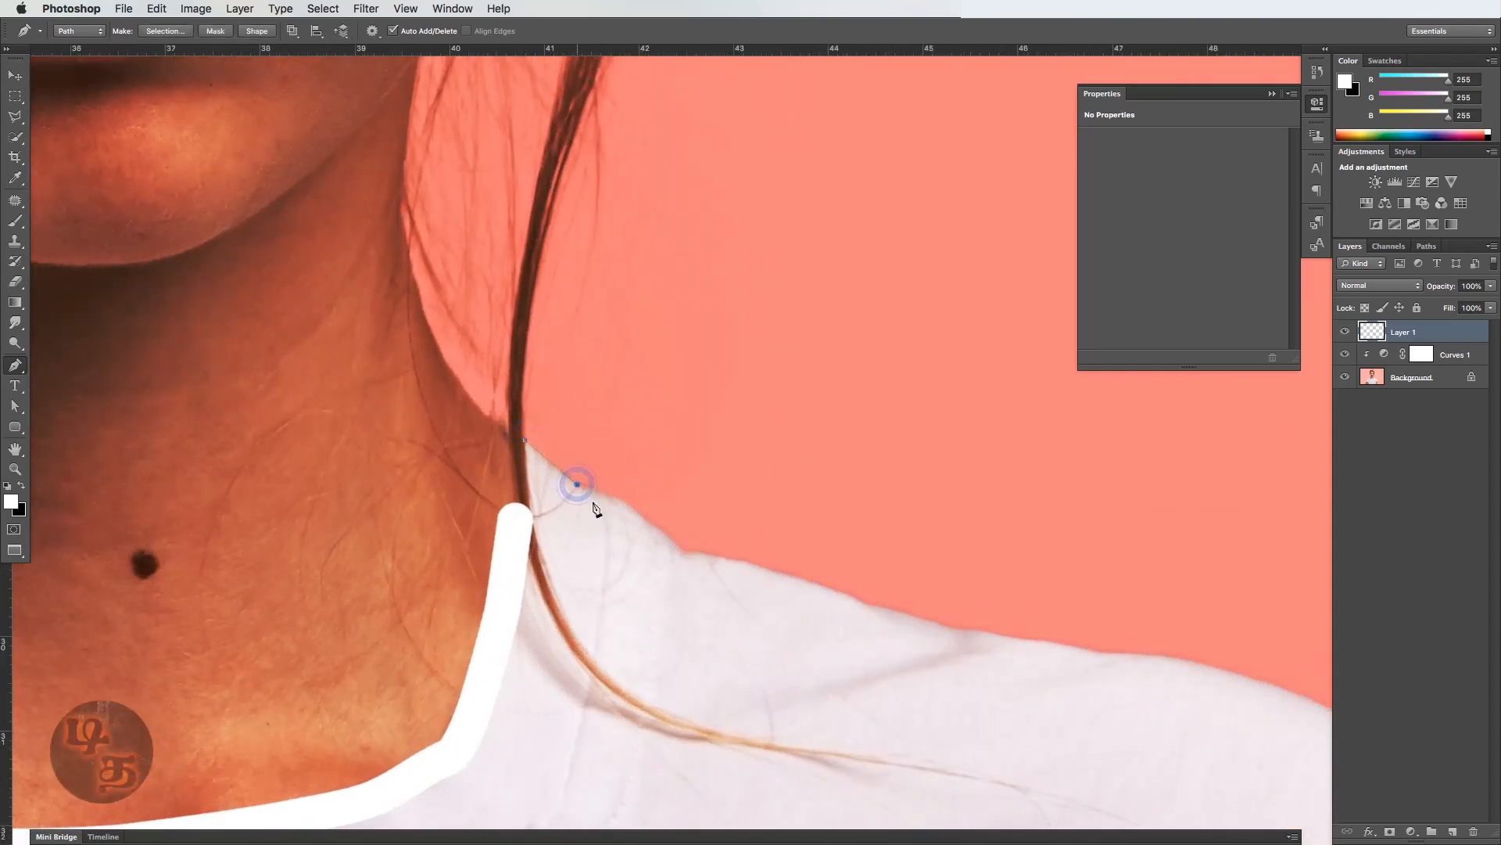
{"action": "left_click", "coordinate": [627, 505]}
{"action": "left_click", "coordinate": [674, 543]}
{"action": "left_click", "coordinate": [684, 552]}
Continue the path along the top edge of the shoulder up to where it begins to curve down.
{"action": "left_click_drag", "start_coordinate": [781, 581], "coordinate": [588, 547]}
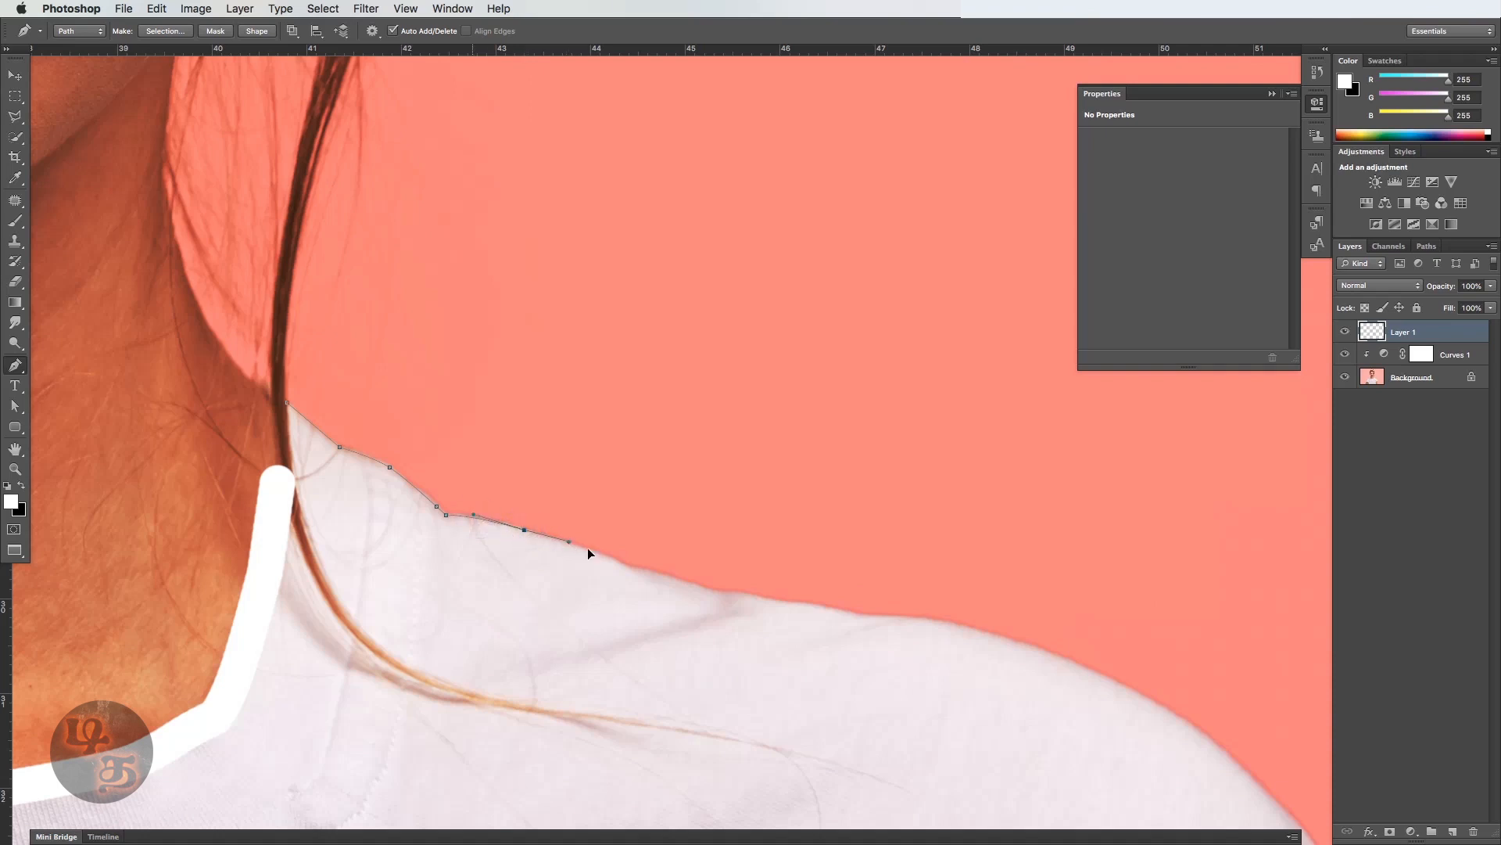
{"action": "left_click", "coordinate": [593, 551]}
{"action": "left_click", "coordinate": [626, 565]}
{"action": "left_click_drag", "start_coordinate": [707, 589], "coordinate": [552, 588]}
{"action": "left_click", "coordinate": [552, 586]}
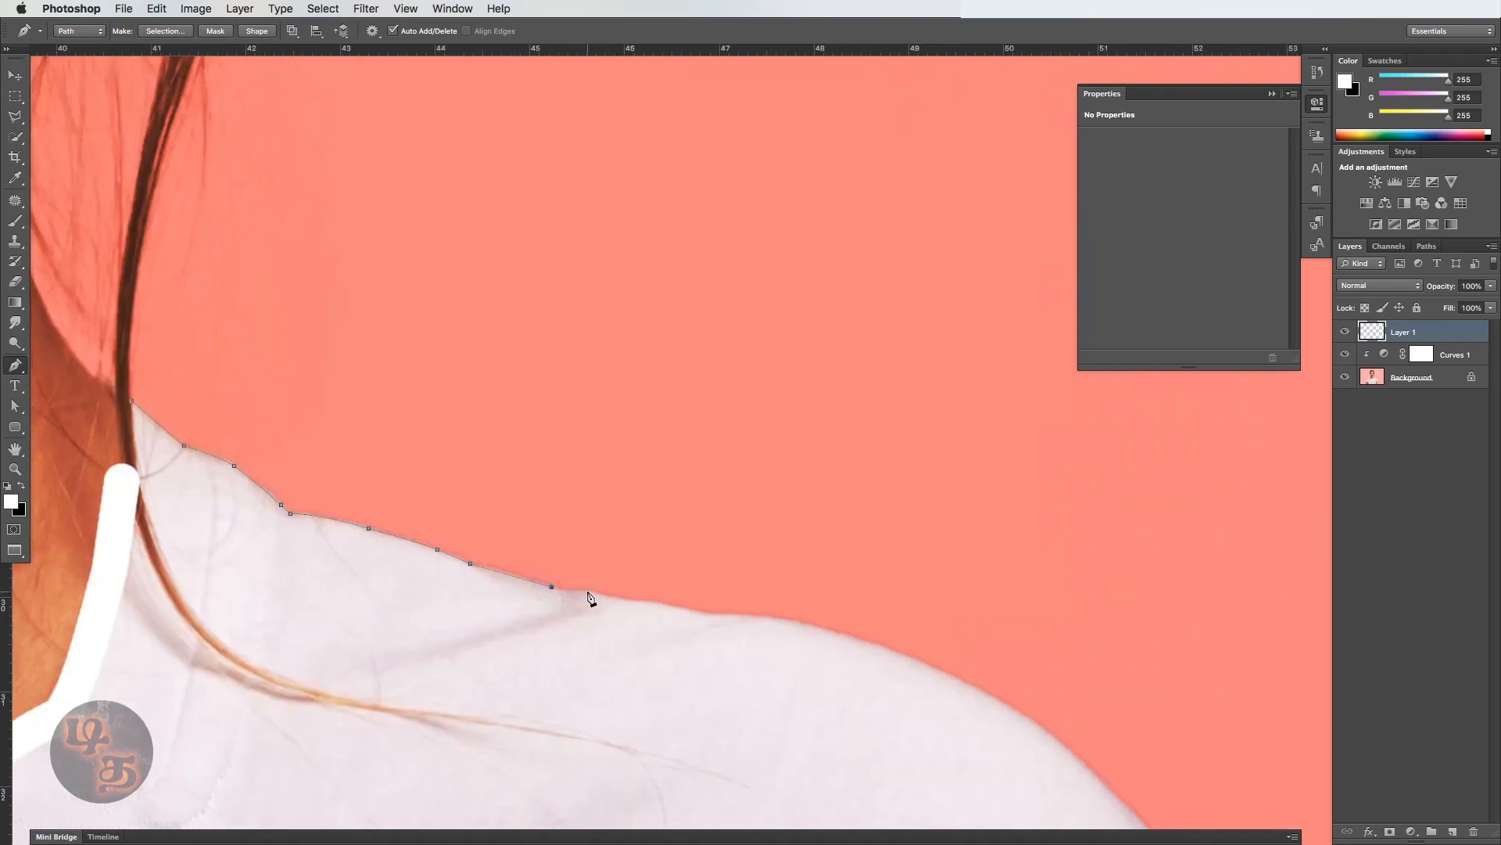
{"action": "left_click", "coordinate": [587, 591]}
{"action": "left_click", "coordinate": [616, 597]}
{"action": "left_click", "coordinate": [669, 603]}
{"action": "left_click", "coordinate": [705, 611]}
Trace the path over the curve of the shoulder and down the sleeve to the top of the cuff.
{"action": "left_click_drag", "start_coordinate": [785, 636], "coordinate": [319, 522]}
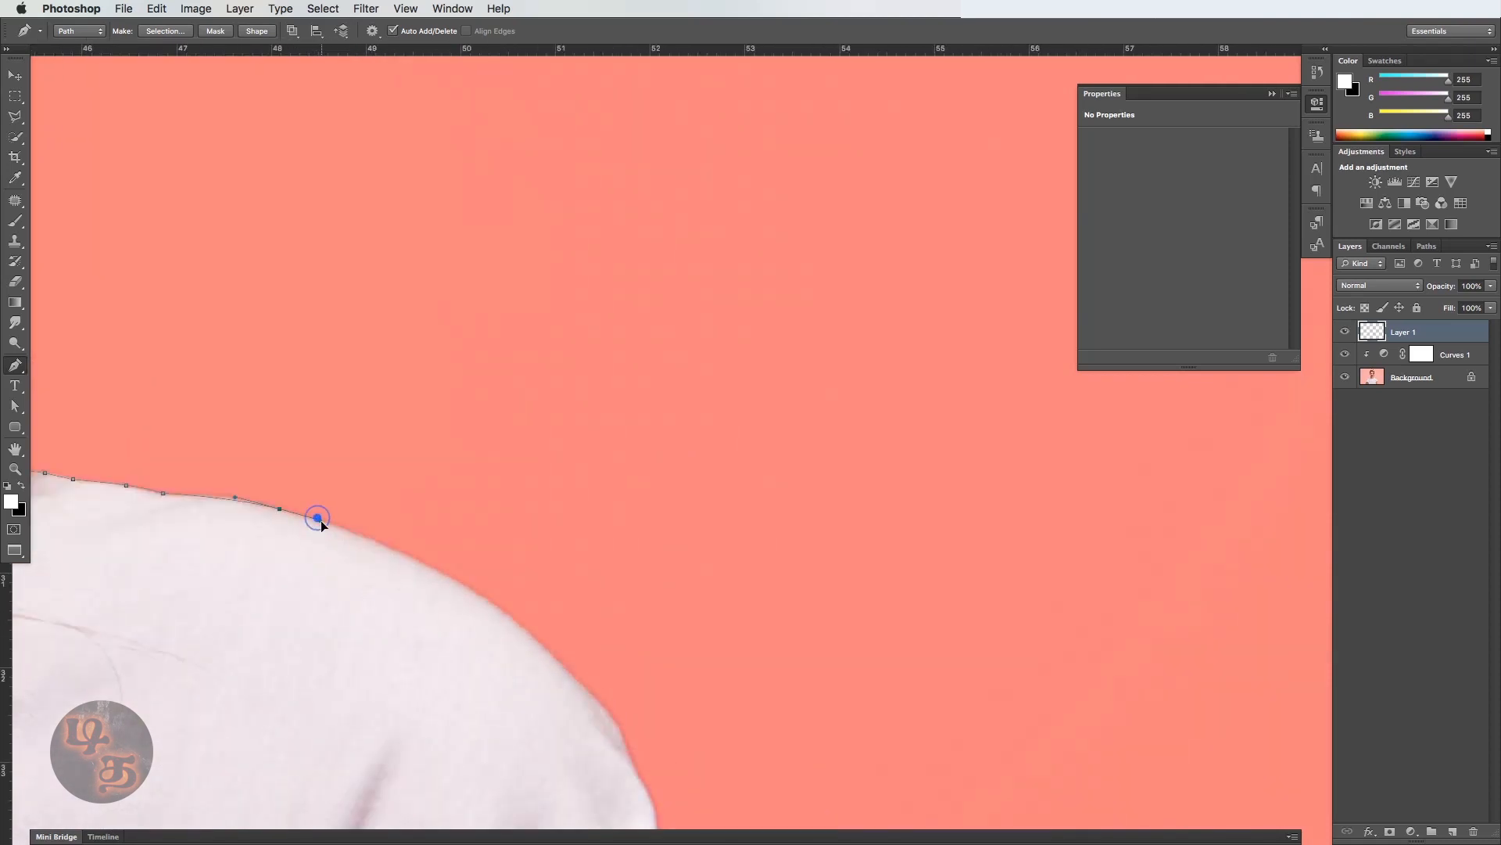
{"action": "left_click_drag", "start_coordinate": [529, 633], "coordinate": [455, 496]}
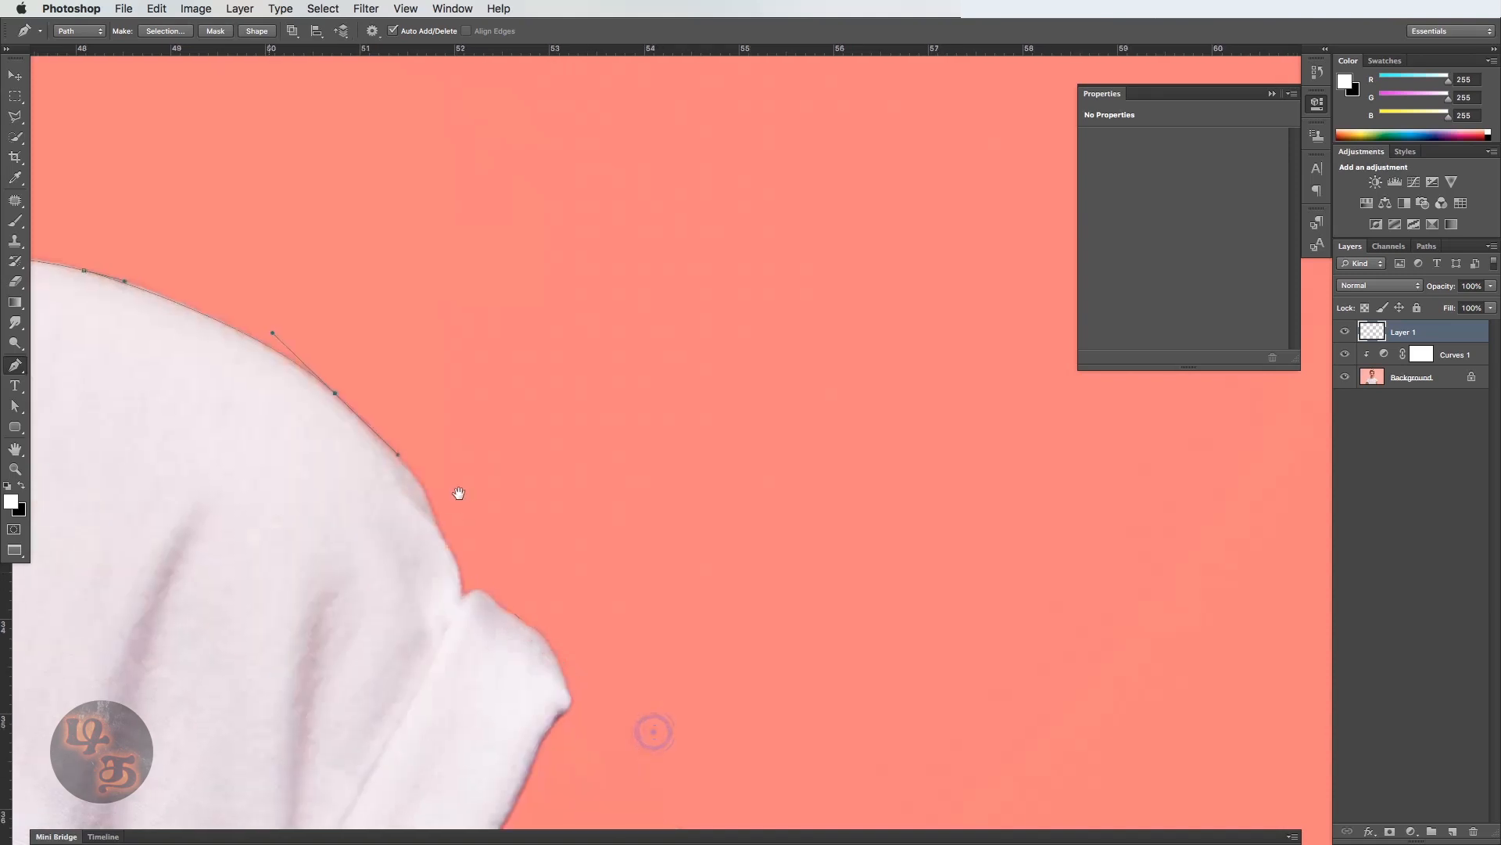
{"action": "left_click_drag", "start_coordinate": [397, 455], "coordinate": [430, 509]}
{"action": "left_click", "coordinate": [445, 545]}
{"action": "left_click_drag", "start_coordinate": [481, 637], "coordinate": [476, 541]}
Continue the path along the cuff's upper edge and around its outer tip.
{"action": "left_click", "coordinate": [477, 549]}
{"action": "left_click_drag", "start_coordinate": [534, 610], "coordinate": [506, 526]}
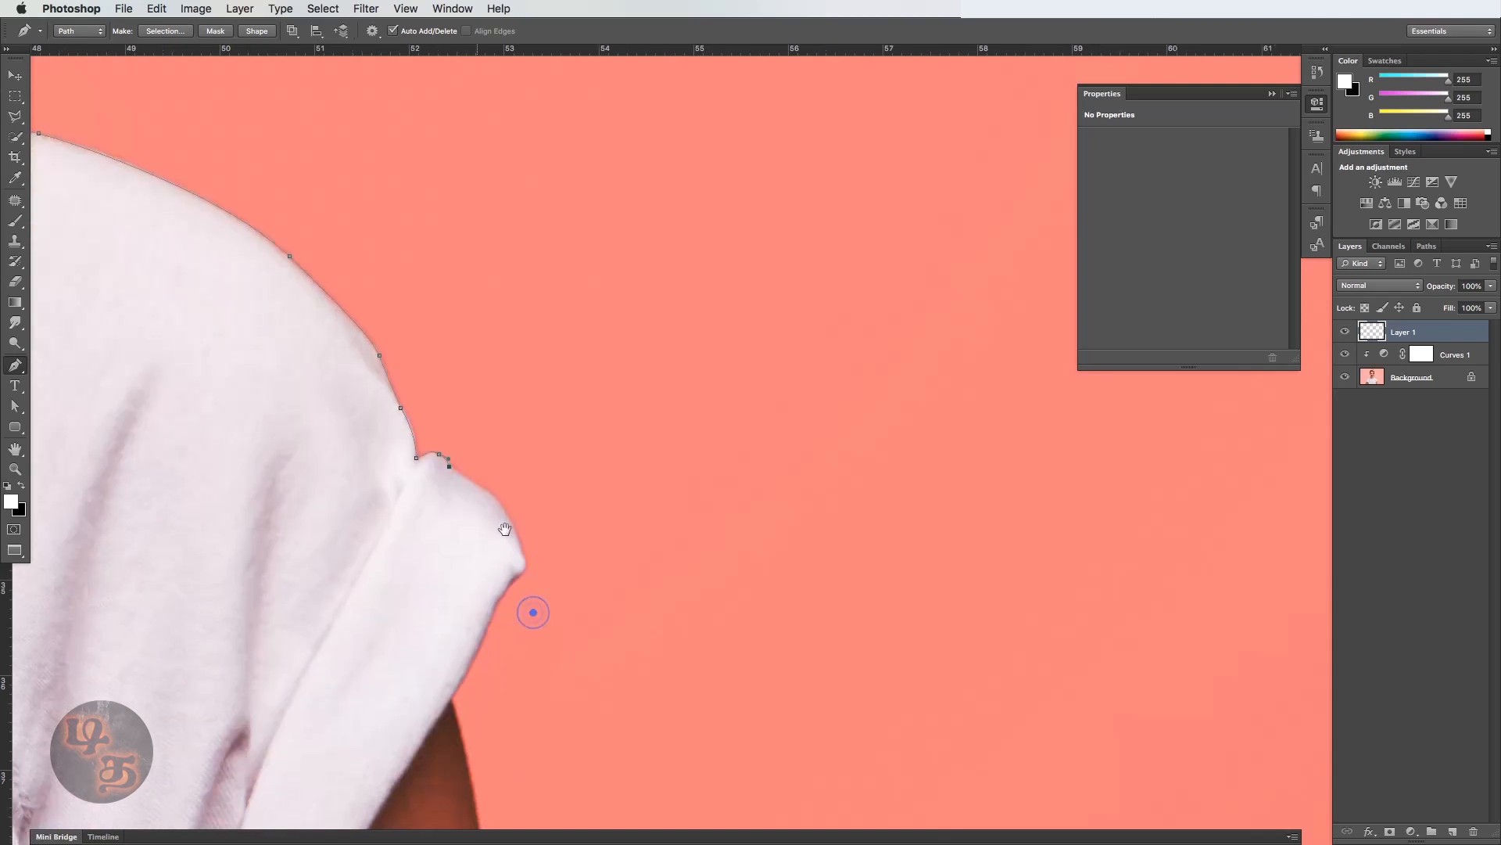
{"action": "left_click", "coordinate": [496, 498]}
{"action": "left_click_drag", "start_coordinate": [524, 559], "coordinate": [523, 519]}
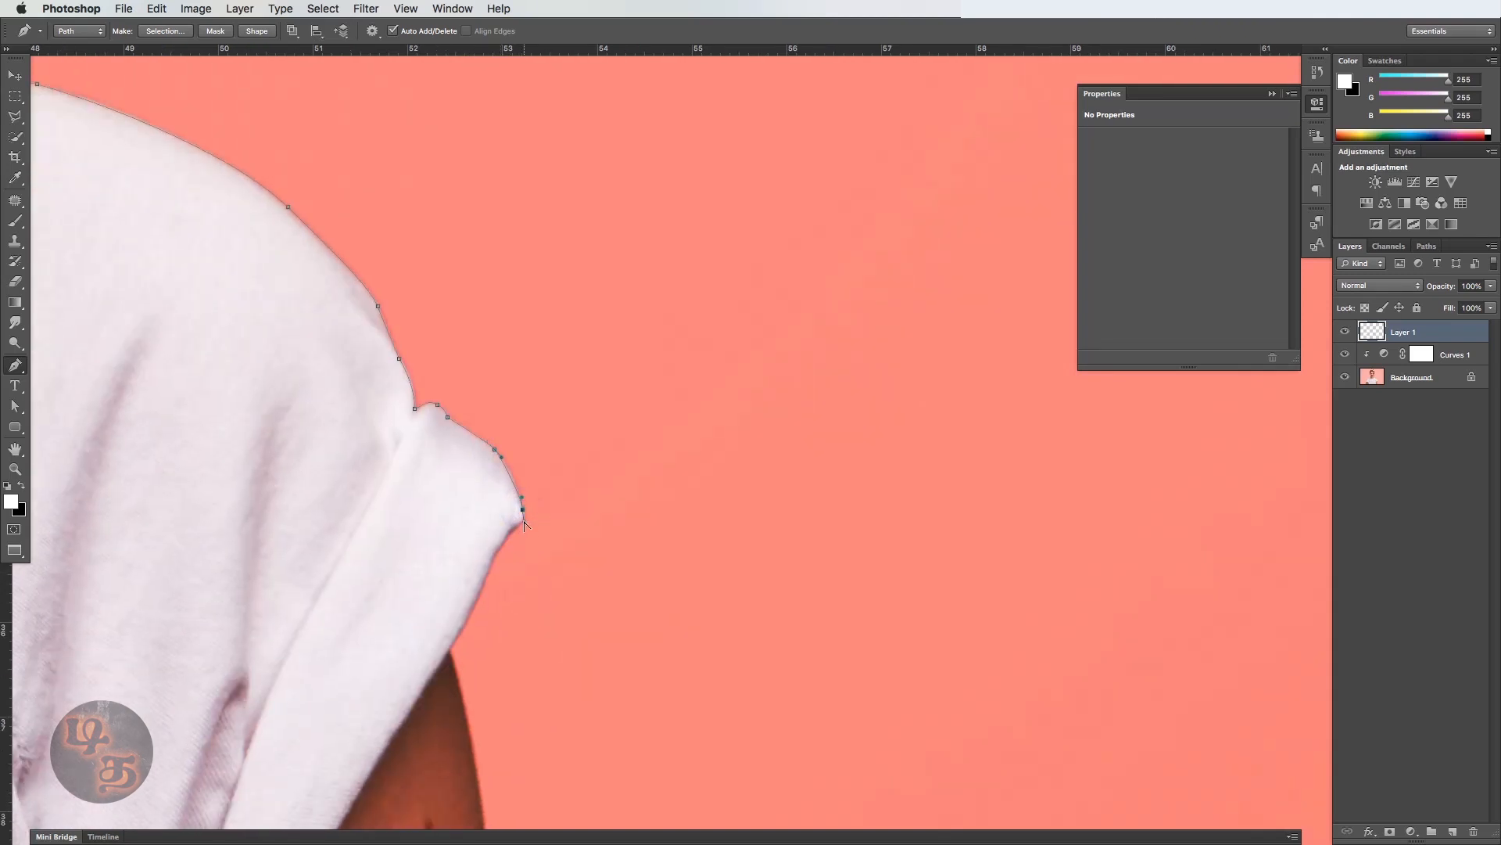
{"action": "left_click", "coordinate": [499, 541]}
Trace the path down the cuff's lower edge along the arm to the armpit.
{"action": "left_click_drag", "start_coordinate": [481, 673], "coordinate": [535, 469]}
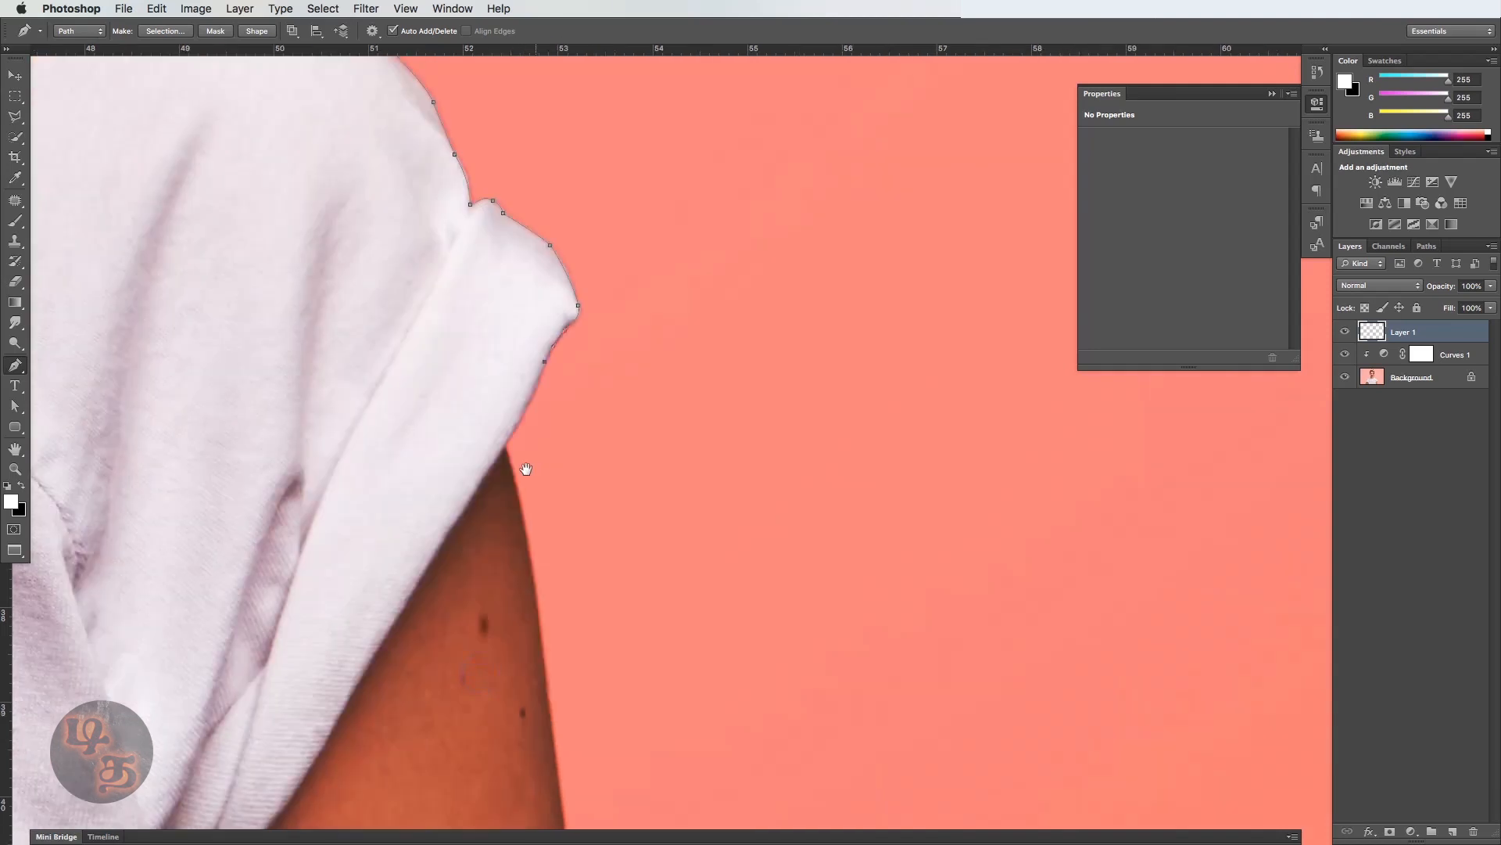
{"action": "left_click", "coordinate": [504, 445]}
{"action": "left_click_drag", "start_coordinate": [431, 597], "coordinate": [536, 475]}
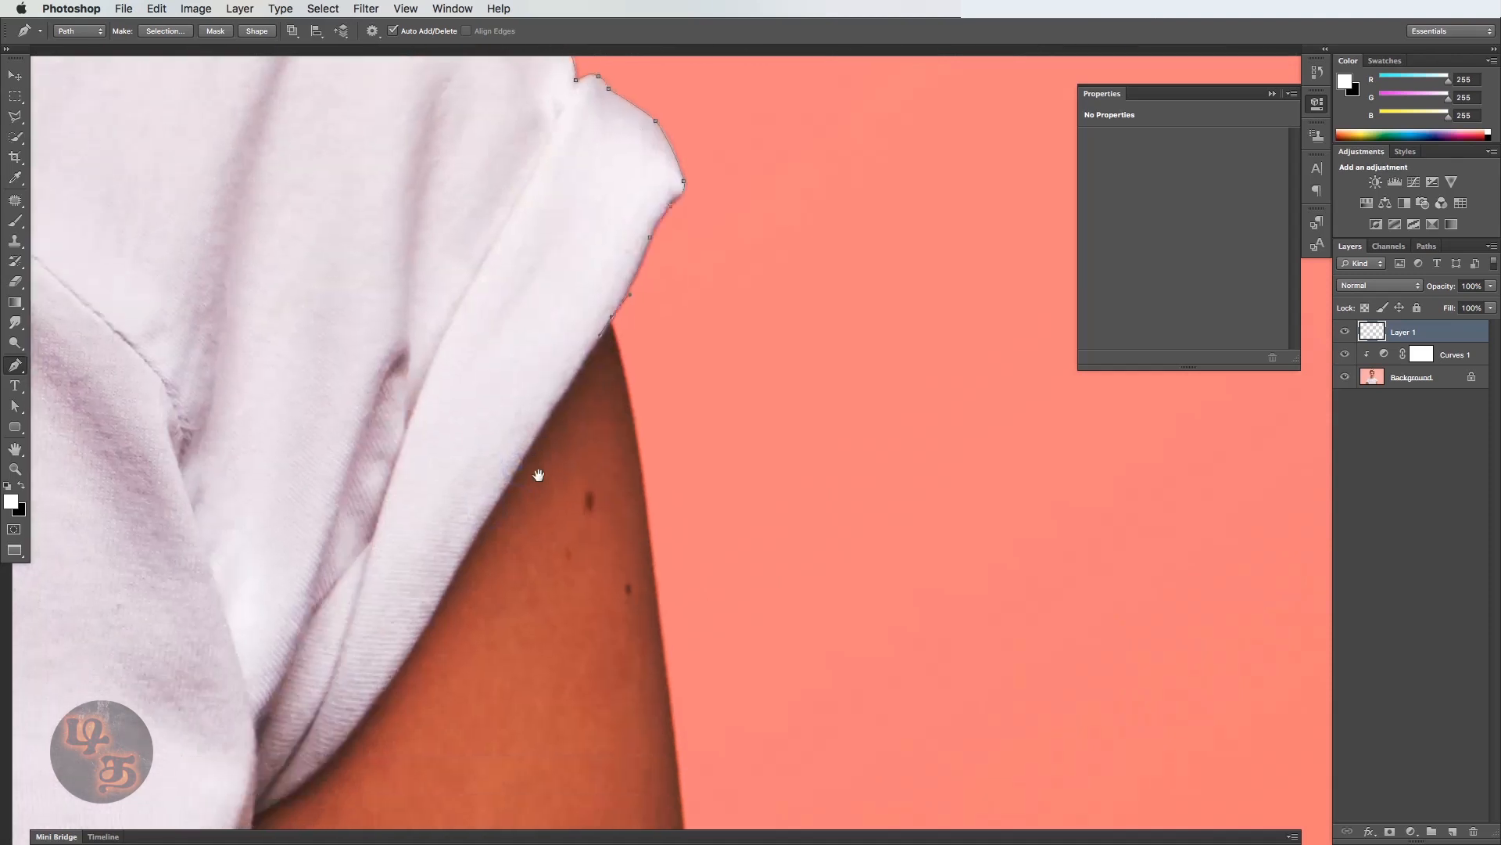
{"action": "left_click", "coordinate": [497, 498]}
{"action": "left_click_drag", "start_coordinate": [481, 597], "coordinate": [684, 229]}
{"action": "left_click_drag", "start_coordinate": [522, 443], "coordinate": [495, 461]}
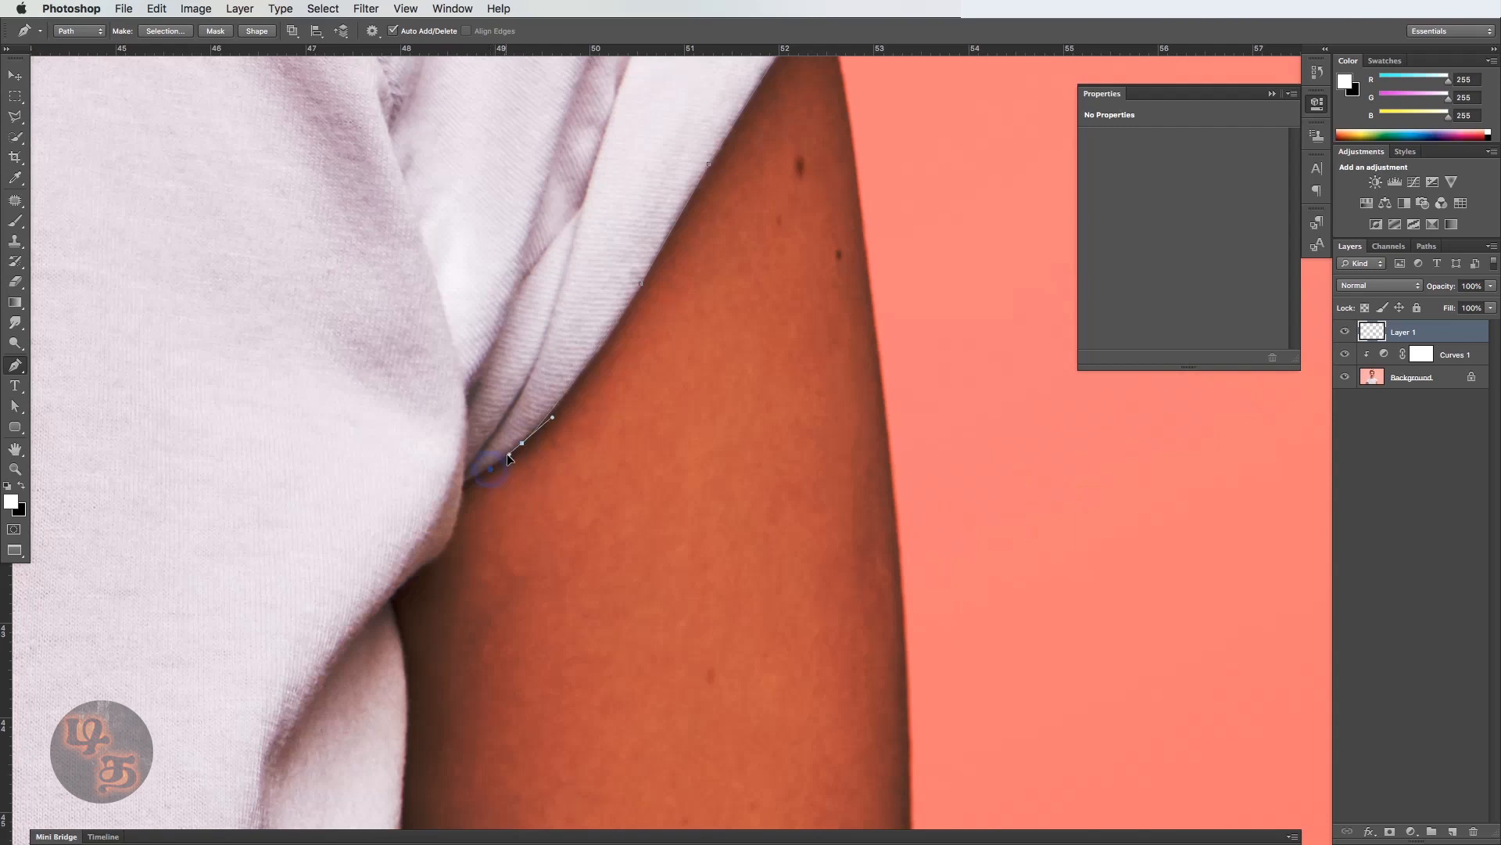
{"action": "left_click", "coordinate": [464, 481]}
Continue the path past the armpit fold and down the shirt's side to the bottom edge of the image.
{"action": "left_click_drag", "start_coordinate": [513, 546], "coordinate": [584, 395]}
{"action": "left_click_drag", "start_coordinate": [495, 412], "coordinate": [463, 436]}
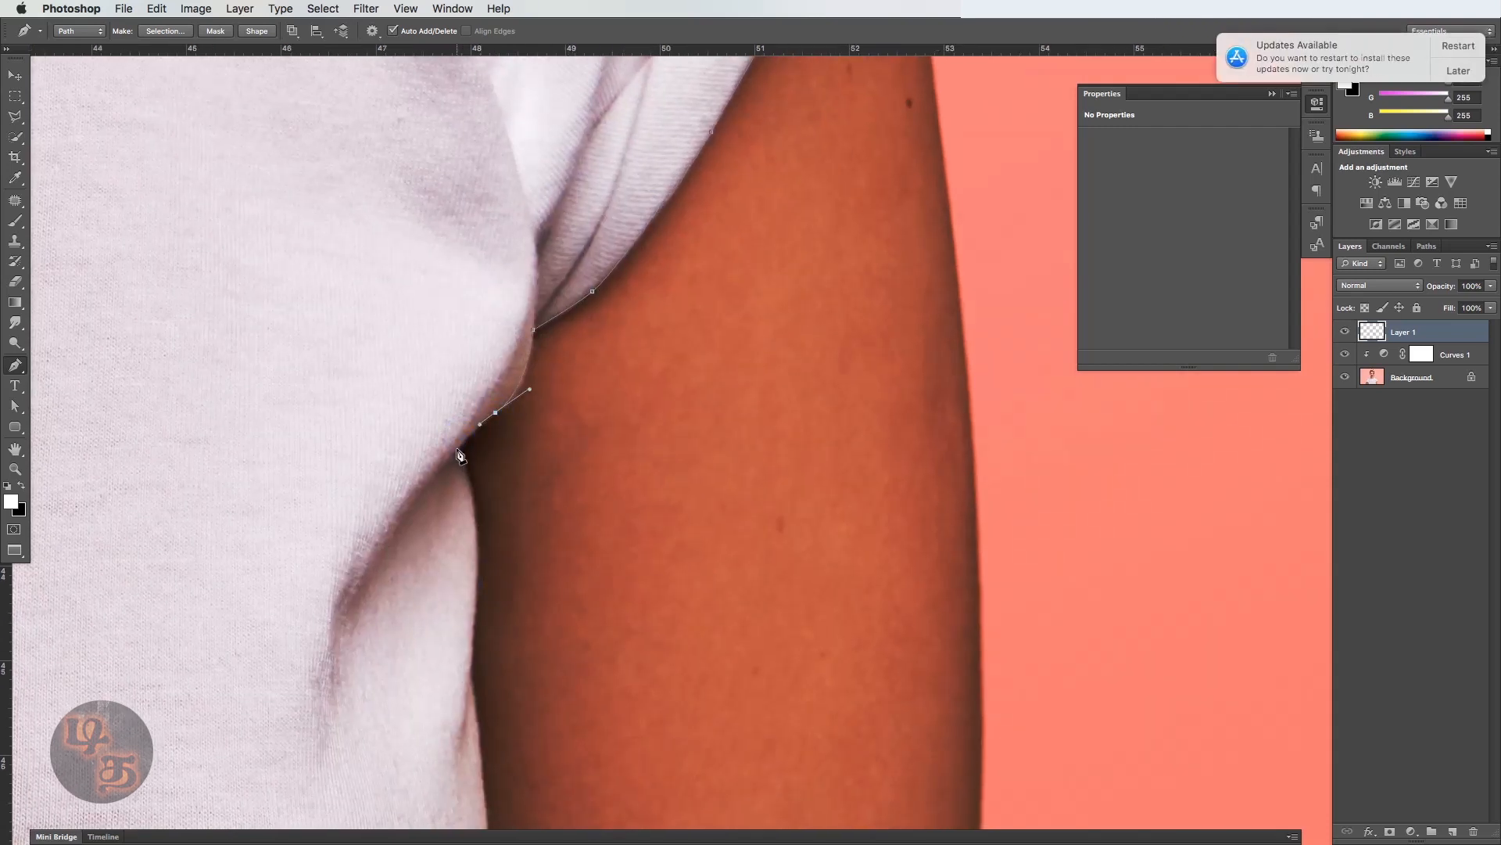
{"action": "left_click", "coordinate": [459, 452]}
{"action": "left_click_drag", "start_coordinate": [465, 470], "coordinate": [470, 490]}
{"action": "left_click_drag", "start_coordinate": [476, 565], "coordinate": [464, 412]}
{"action": "left_click_drag", "start_coordinate": [462, 467], "coordinate": [479, 526]}
{"action": "scroll", "coordinate": [470, 603], "scroll_direction": "down", "scroll_amount": 5}
{"action": "left_click", "coordinate": [477, 599]}
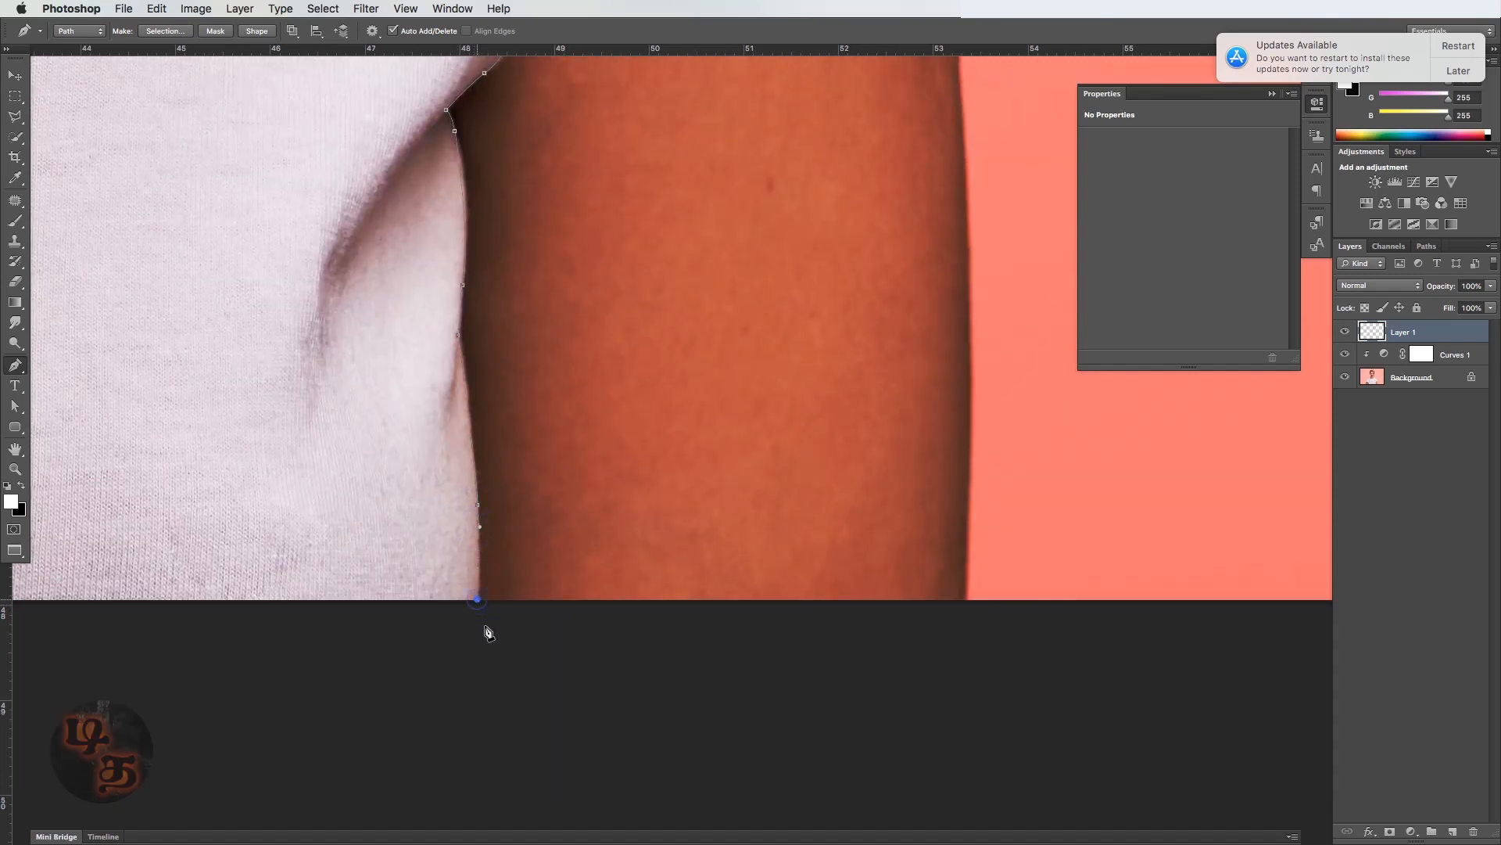
Stroke the second shoulder, cuff and side path with the white brush.
{"action": "key", "text": "super+0"}
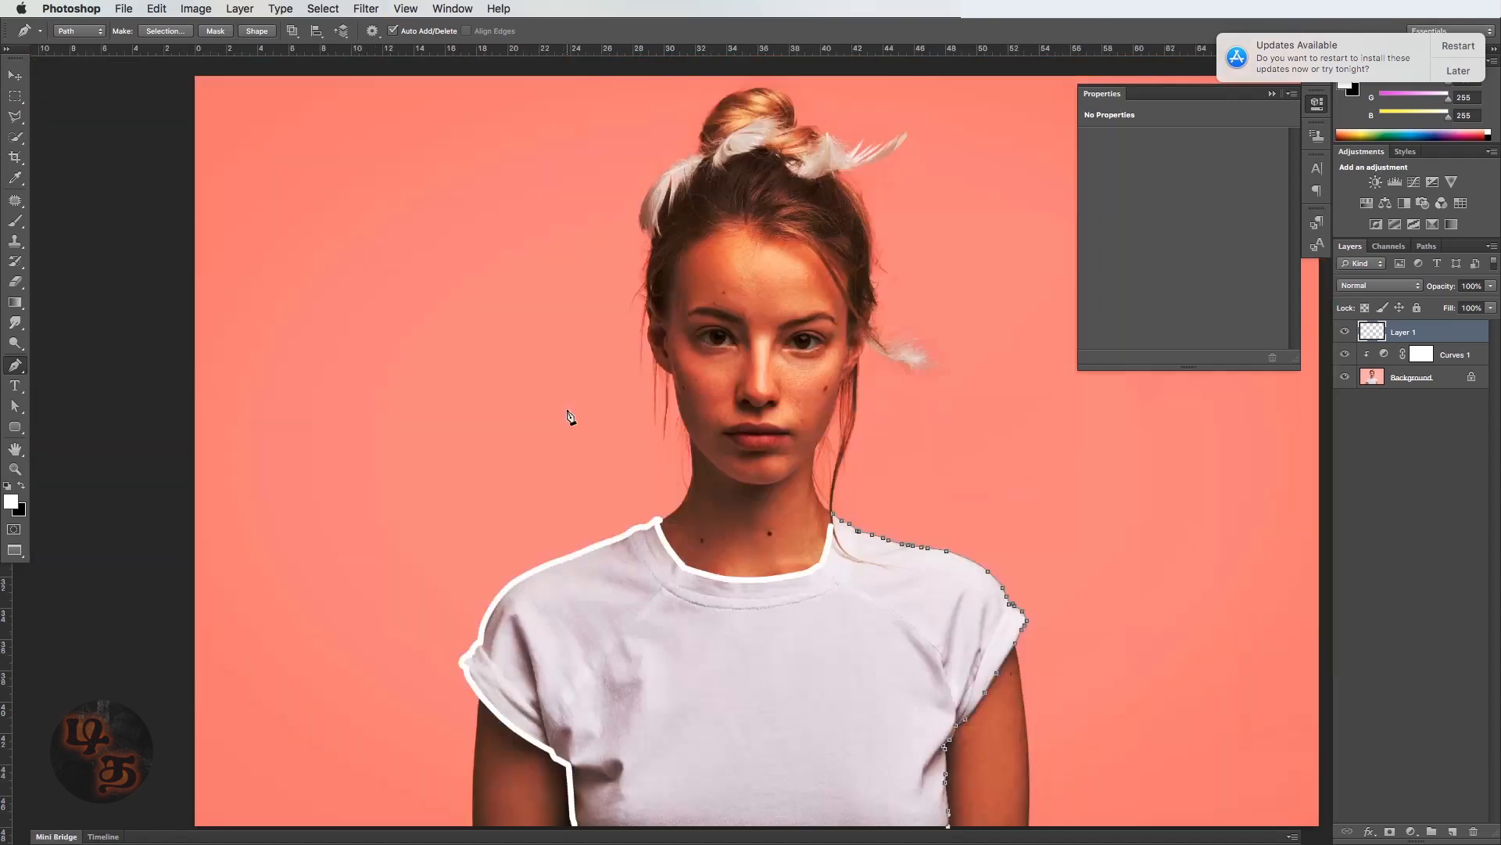
{"action": "right_click", "coordinate": [876, 634]}
{"action": "left_click", "coordinate": [896, 719]}
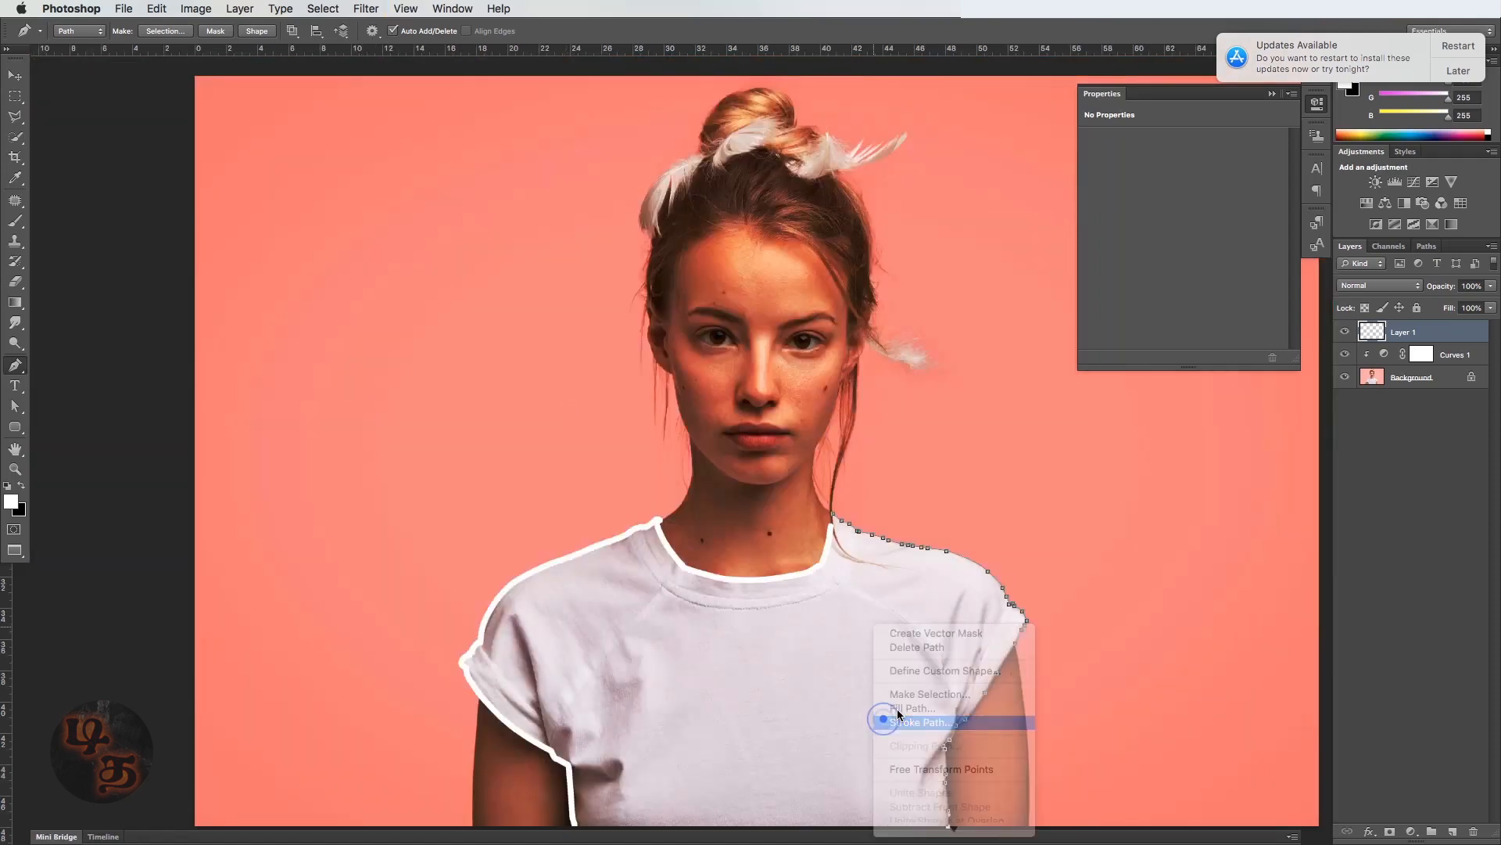
{"action": "key", "text": "Return"}
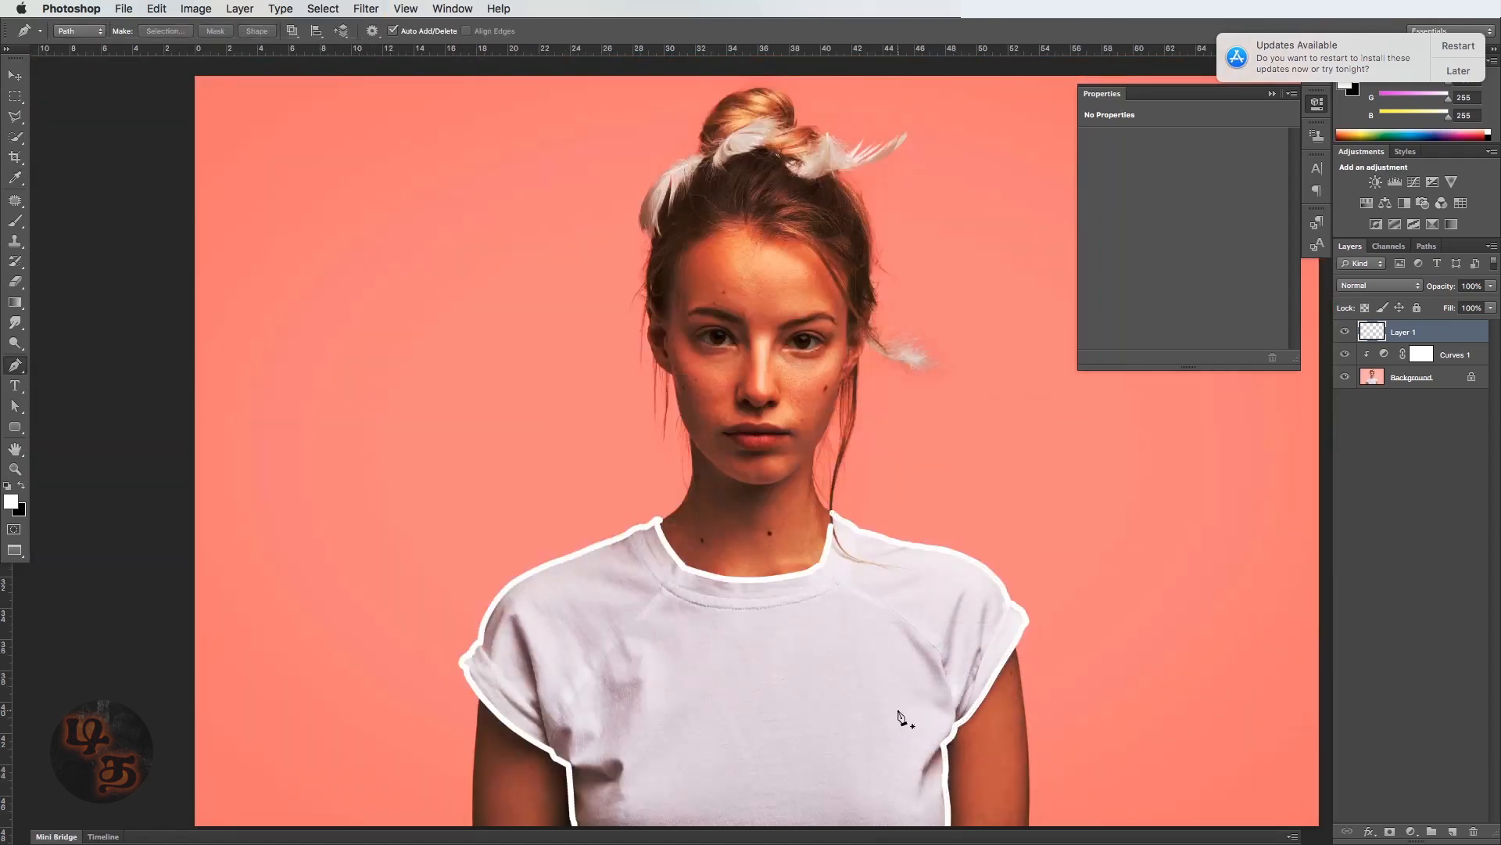
Lower the opacity of Layer 1 to about 41% to see the hair strand beneath the white outline.
{"action": "left_click_drag", "start_coordinate": [874, 556], "coordinate": [1008, 508]}
{"action": "left_click_drag", "start_coordinate": [633, 434], "coordinate": [596, 509]}
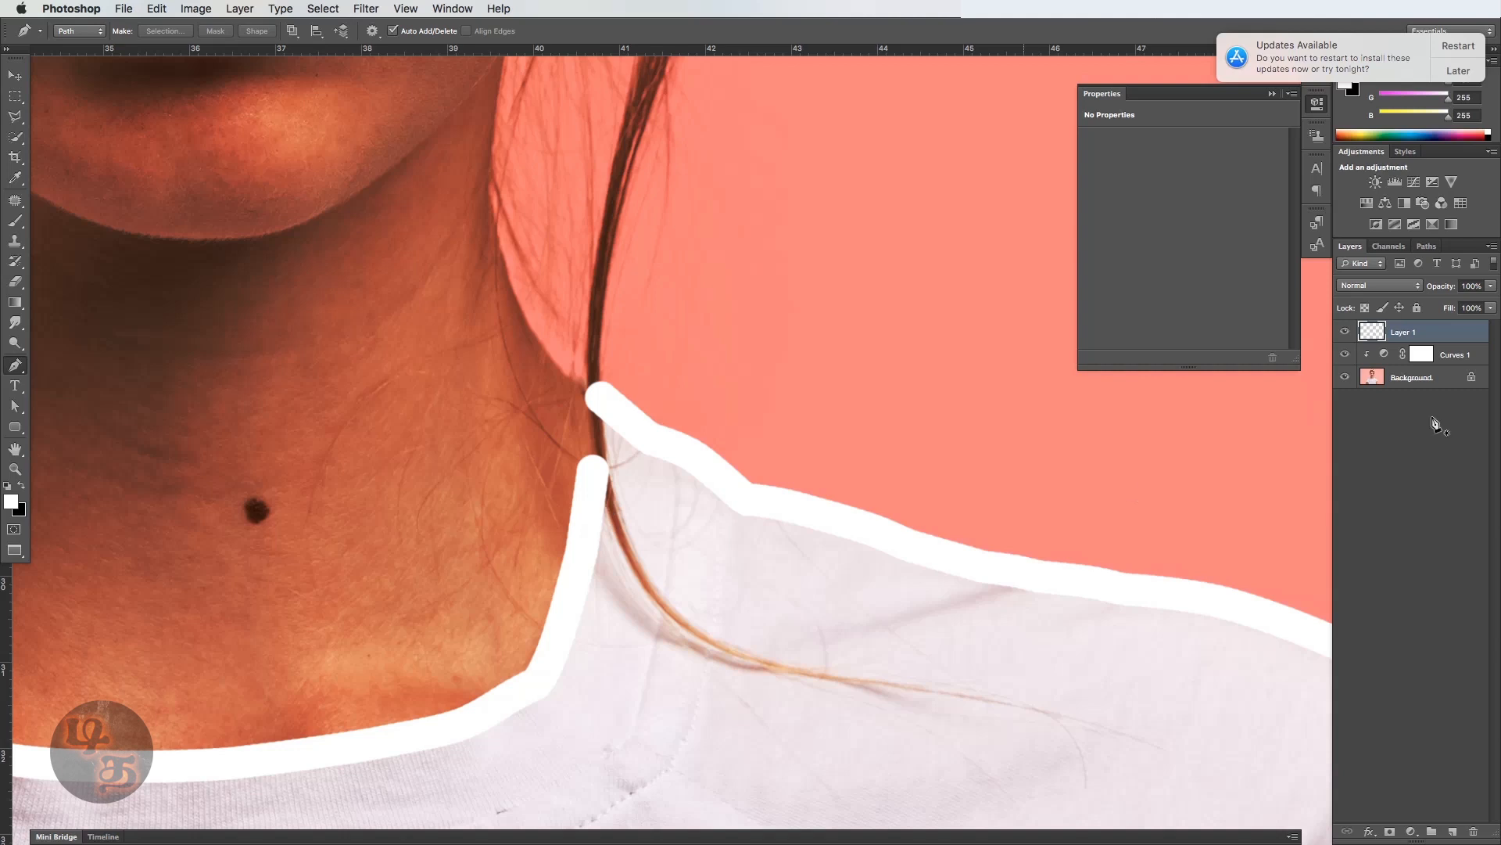
{"action": "left_click", "coordinate": [1490, 285]}
{"action": "left_click_drag", "start_coordinate": [1489, 301], "coordinate": [1448, 303]}
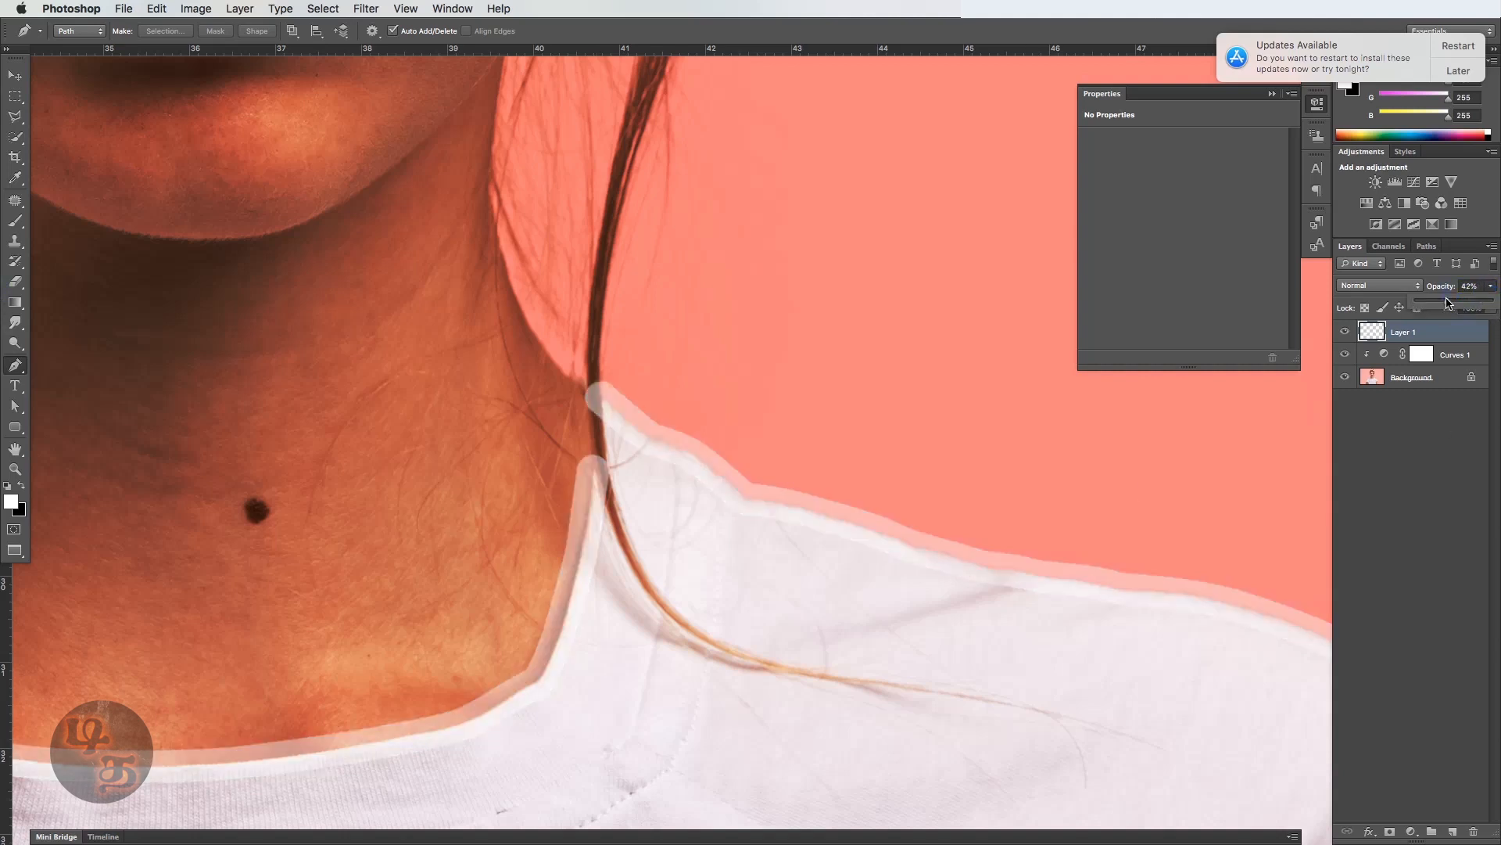
Select the outline parts covering the hair strand with the Polygonal Lasso, delete them, and clear the selection.
{"action": "left_click", "coordinate": [15, 116]}
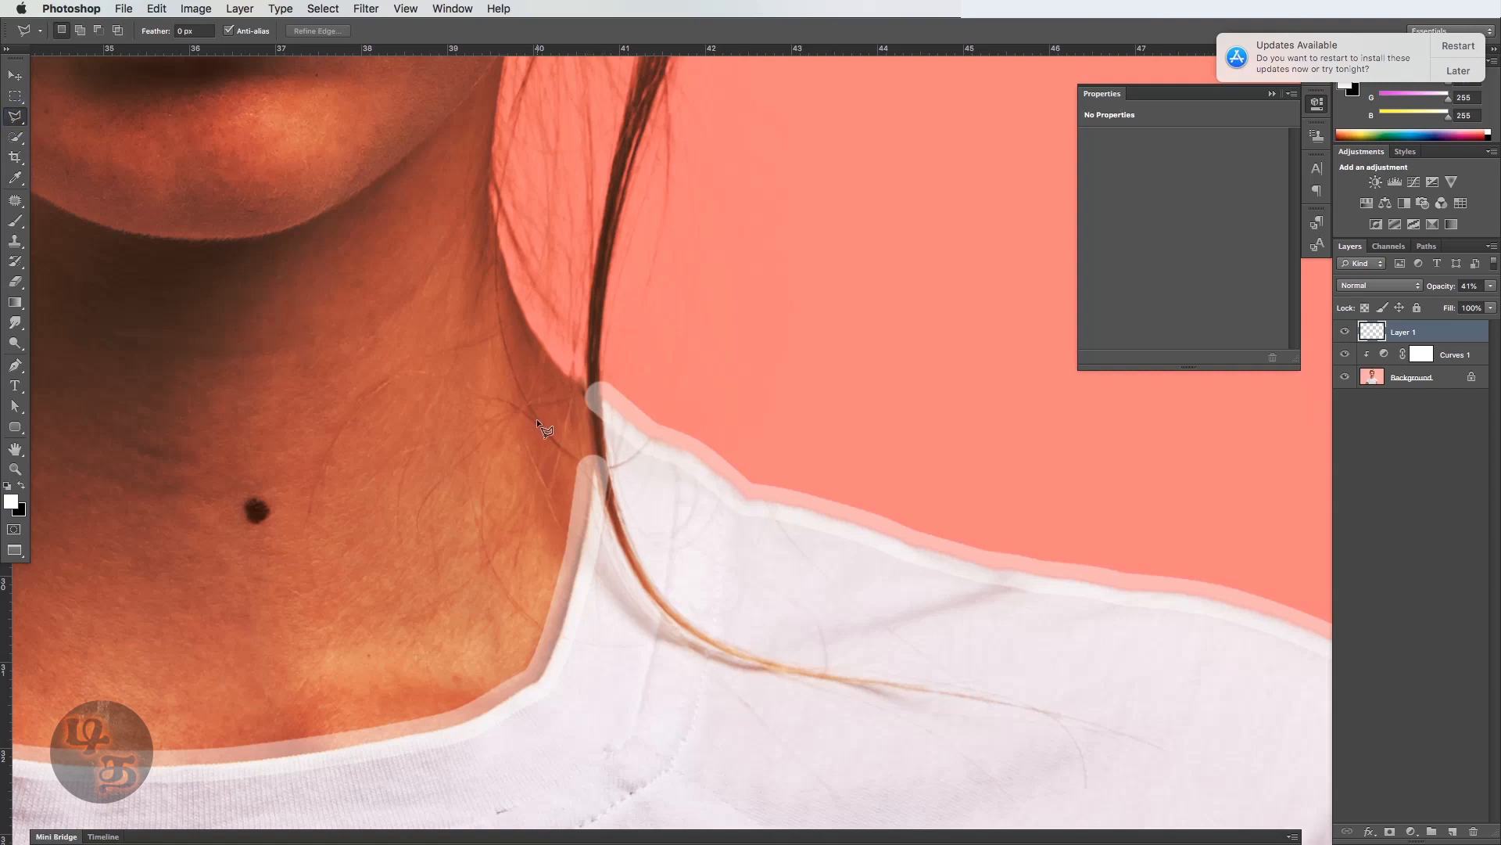
{"action": "left_click", "coordinate": [605, 432]}
{"action": "left_click", "coordinate": [596, 443]}
{"action": "key", "text": "super+d"}
{"action": "left_click", "coordinate": [598, 439]}
{"action": "key", "text": "super+d"}
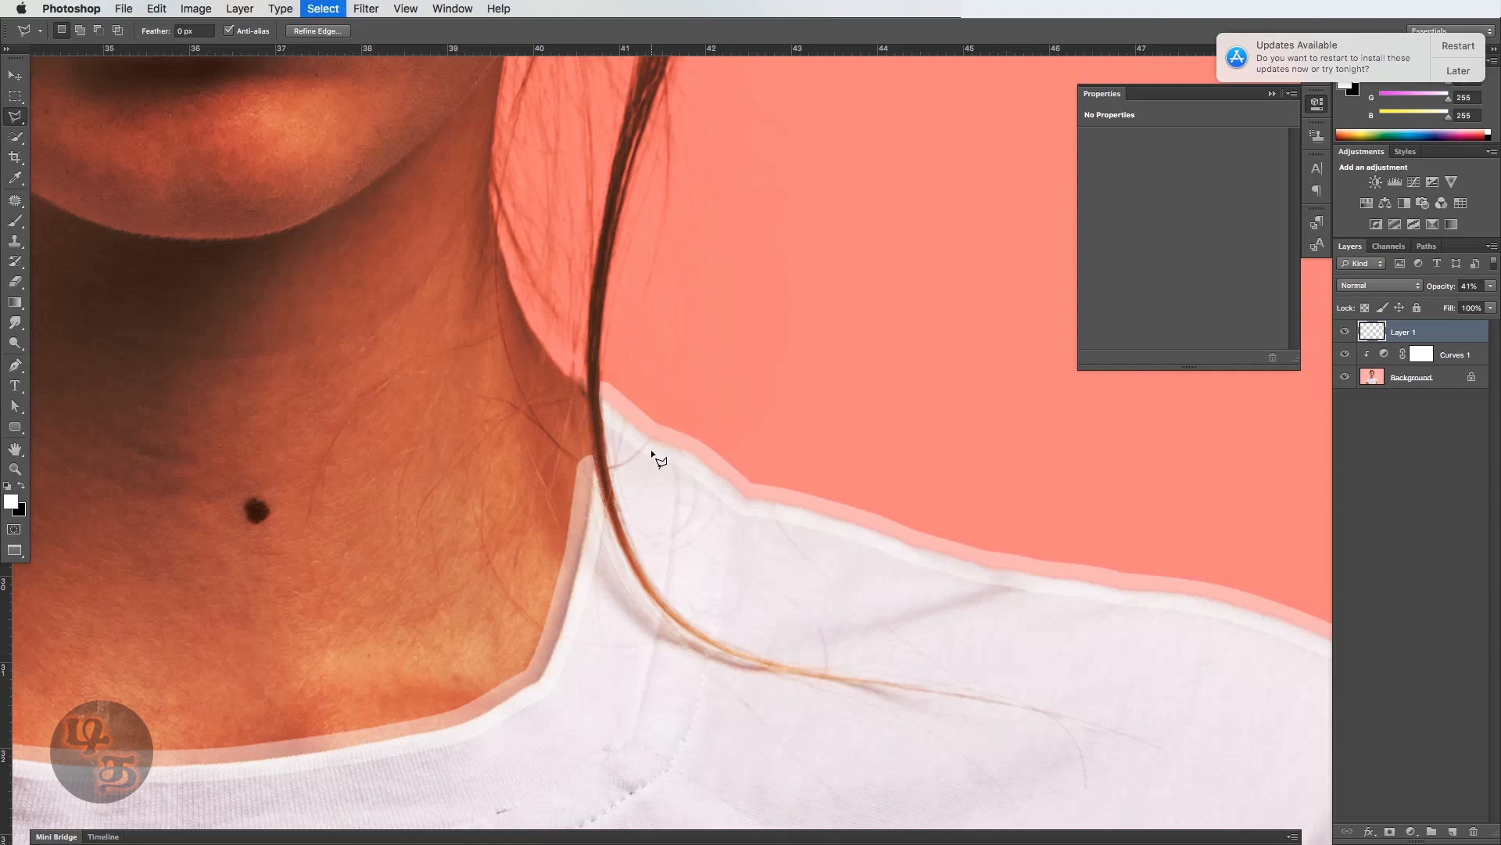
Restore the opacity of Layer 1 to 100% and switch to the Move tool.
{"action": "left_click", "coordinate": [1490, 285]}
{"action": "left_click_drag", "start_coordinate": [1450, 304], "coordinate": [1484, 304]}
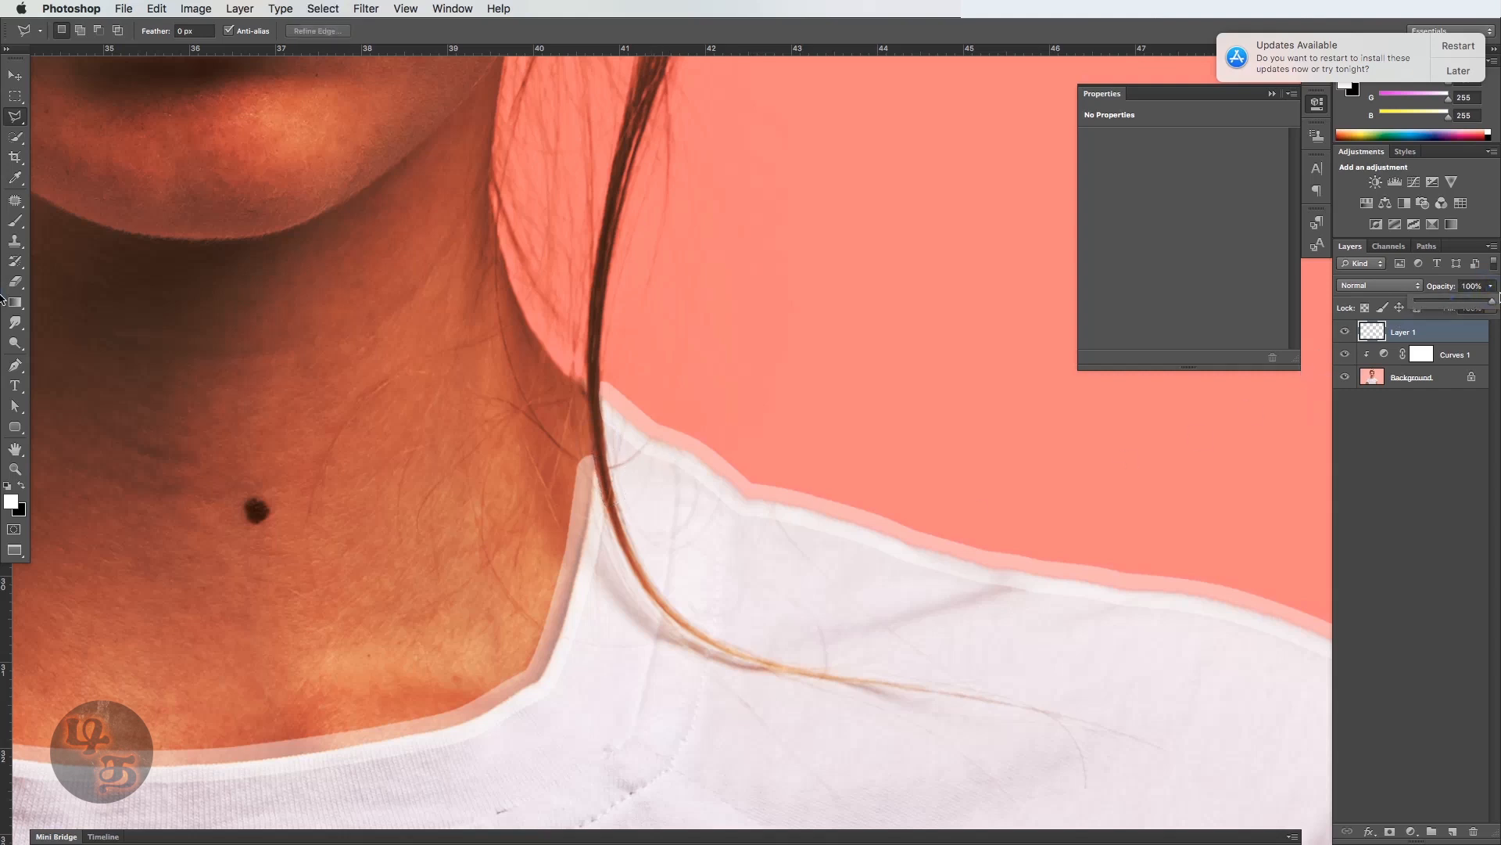
{"action": "key", "text": "v"}
{"action": "key", "text": "super+0"}
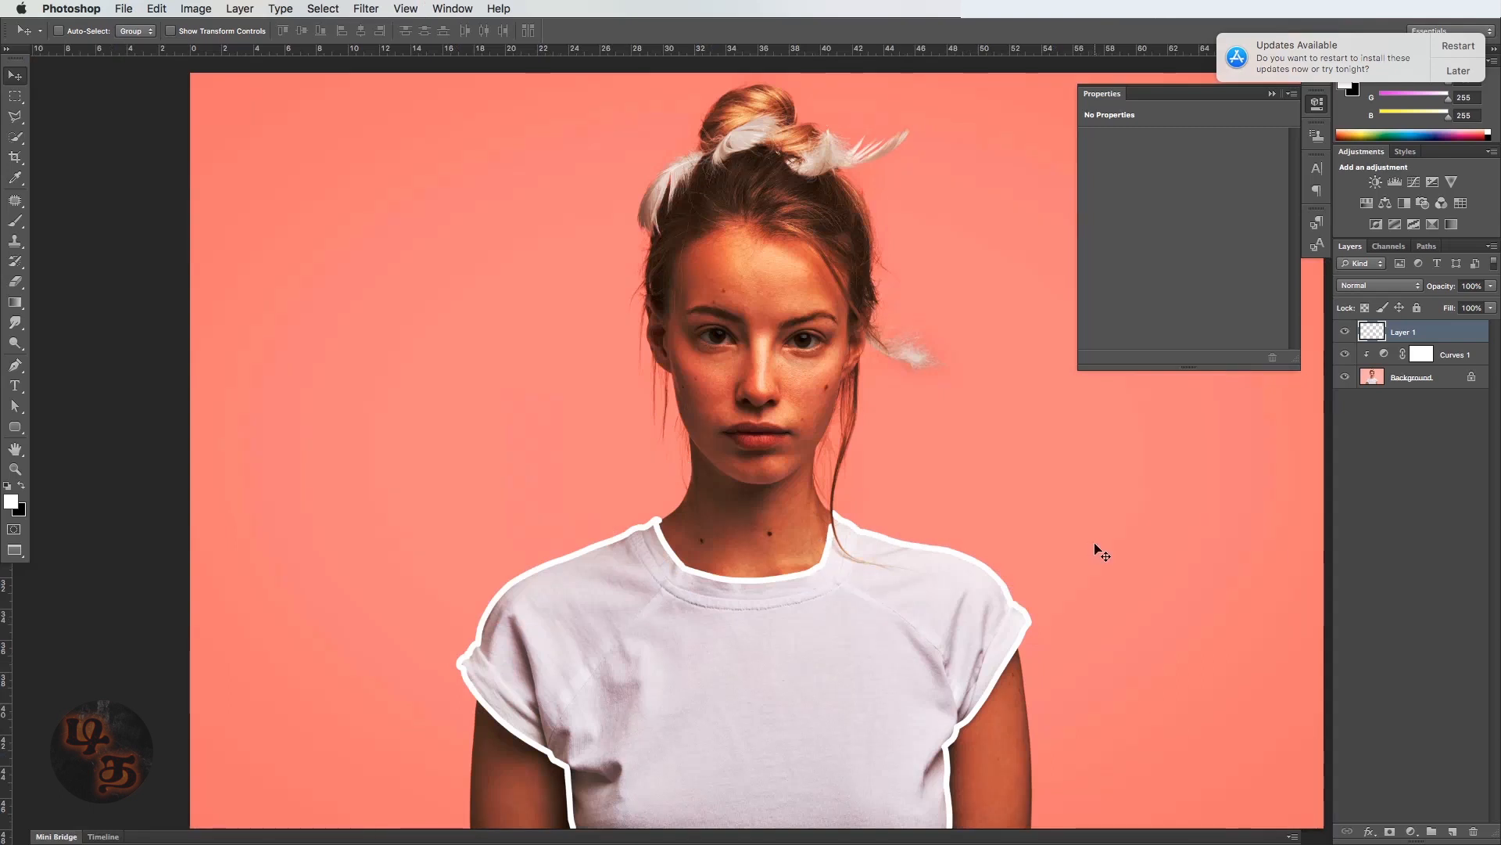
Add a new layer above Layer 1 and set the brush to 0% hardness and a size of 400 px.
{"action": "left_click", "coordinate": [1452, 832]}
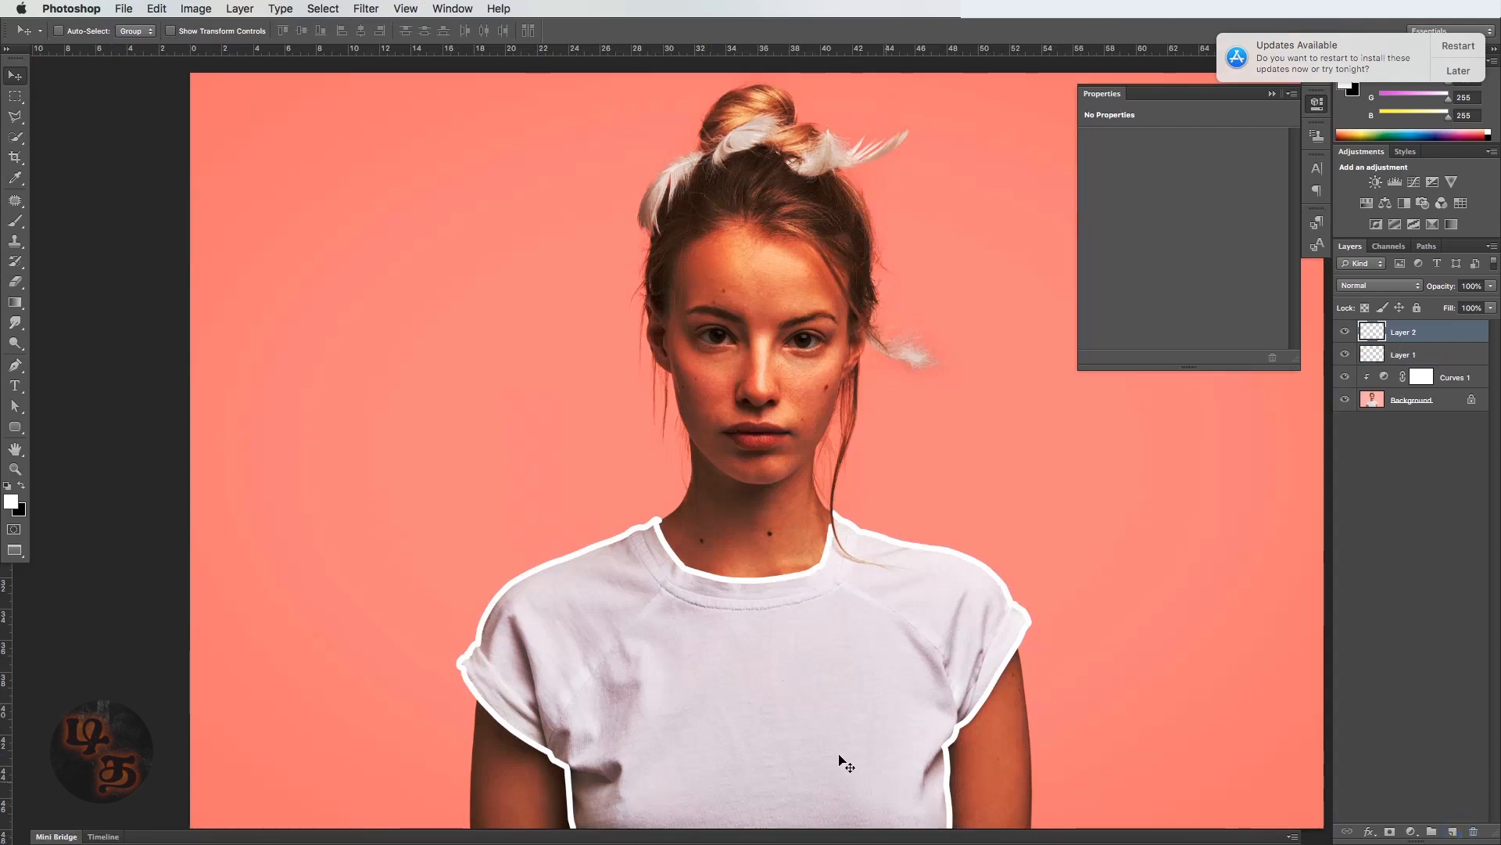
{"action": "key", "text": "b"}
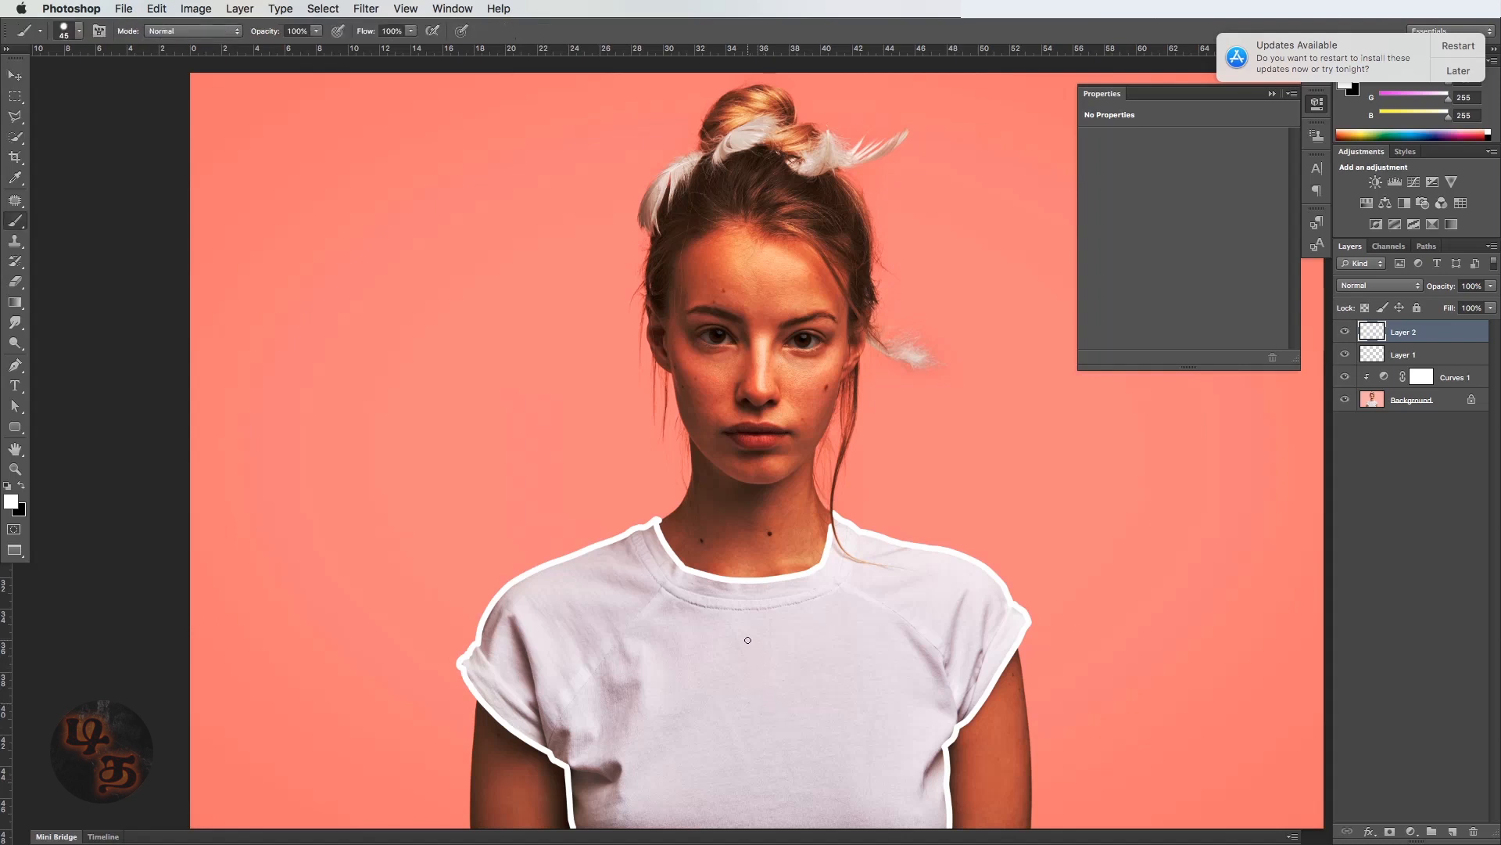
{"action": "right_click", "coordinate": [748, 651]}
{"action": "left_click_drag", "start_coordinate": [782, 709], "coordinate": [761, 714]}
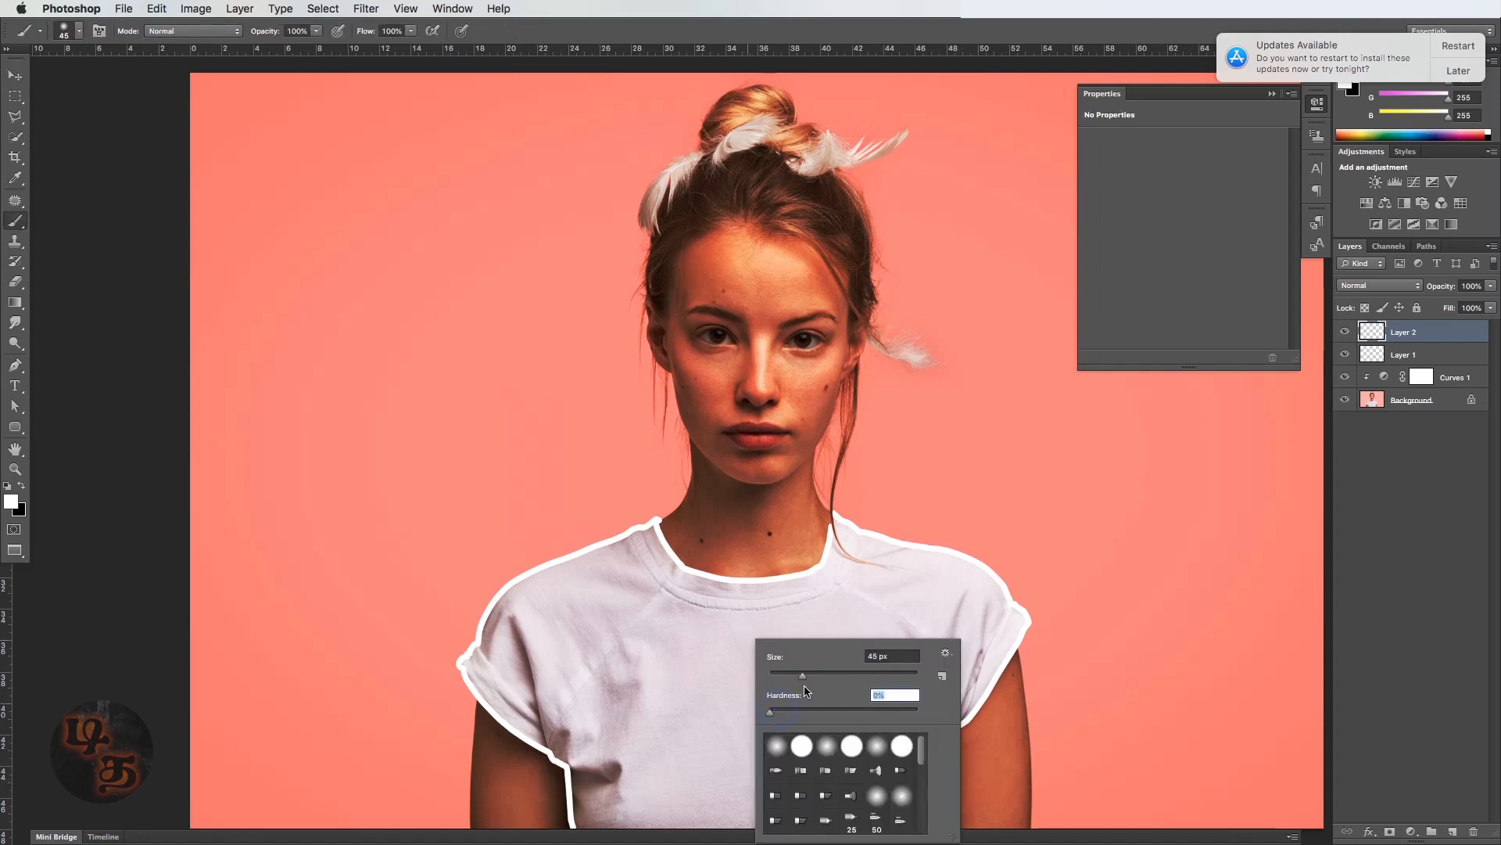
{"action": "key", "text": "Return"}
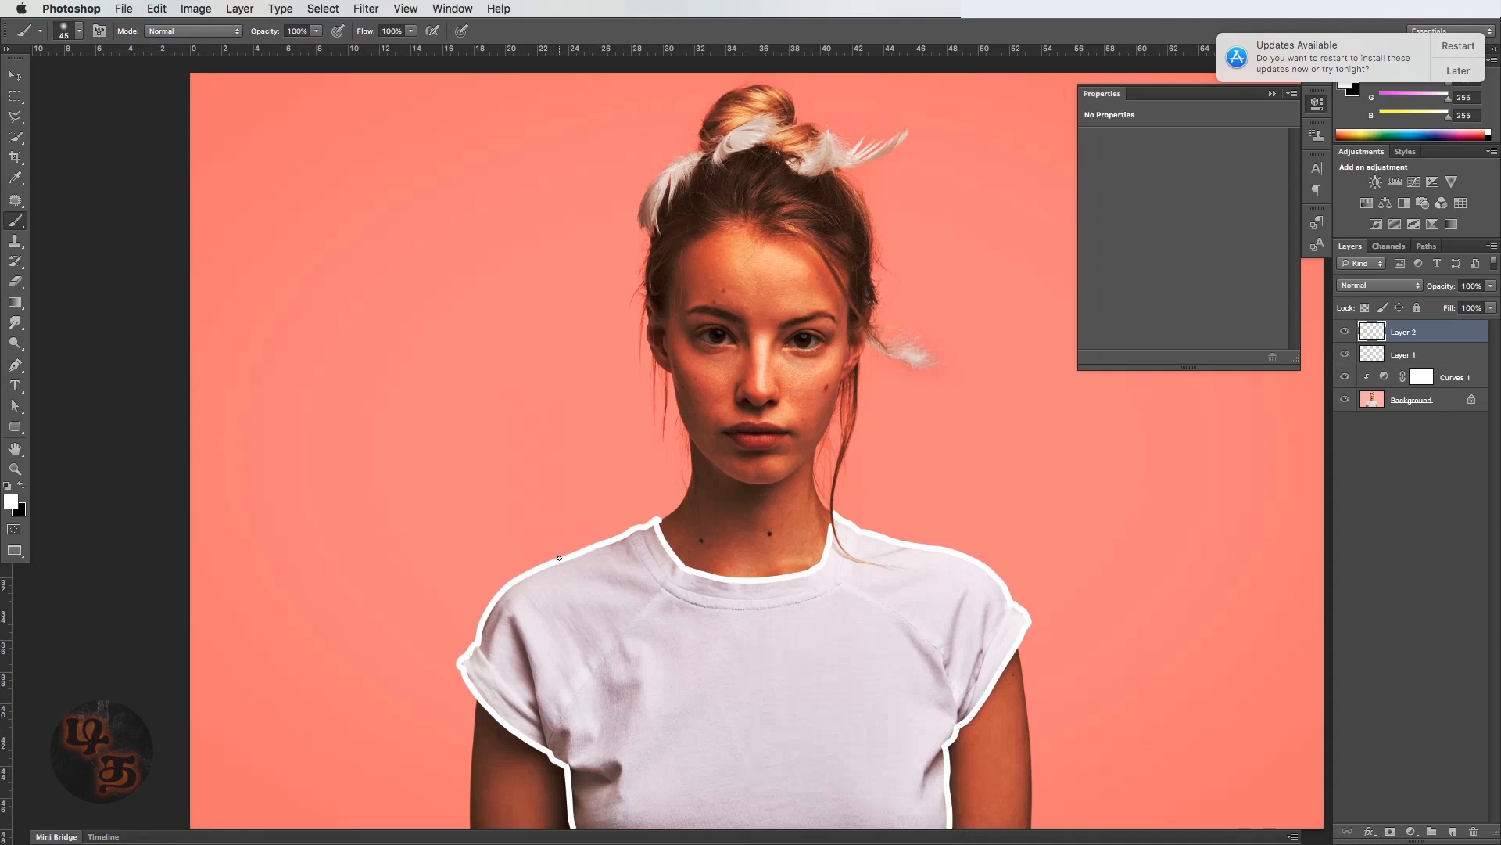
{"action": "key", "text": "bracketright"}
{"action": "key", "text": "bracketright"}
{"action": "key", "text": "bracketright"}
{"action": "key", "text": "bracketright"}
{"action": "key", "text": "bracketright"}
Set the foreground color to bright yellow, fff600.
{"action": "left_click", "coordinate": [11, 502]}
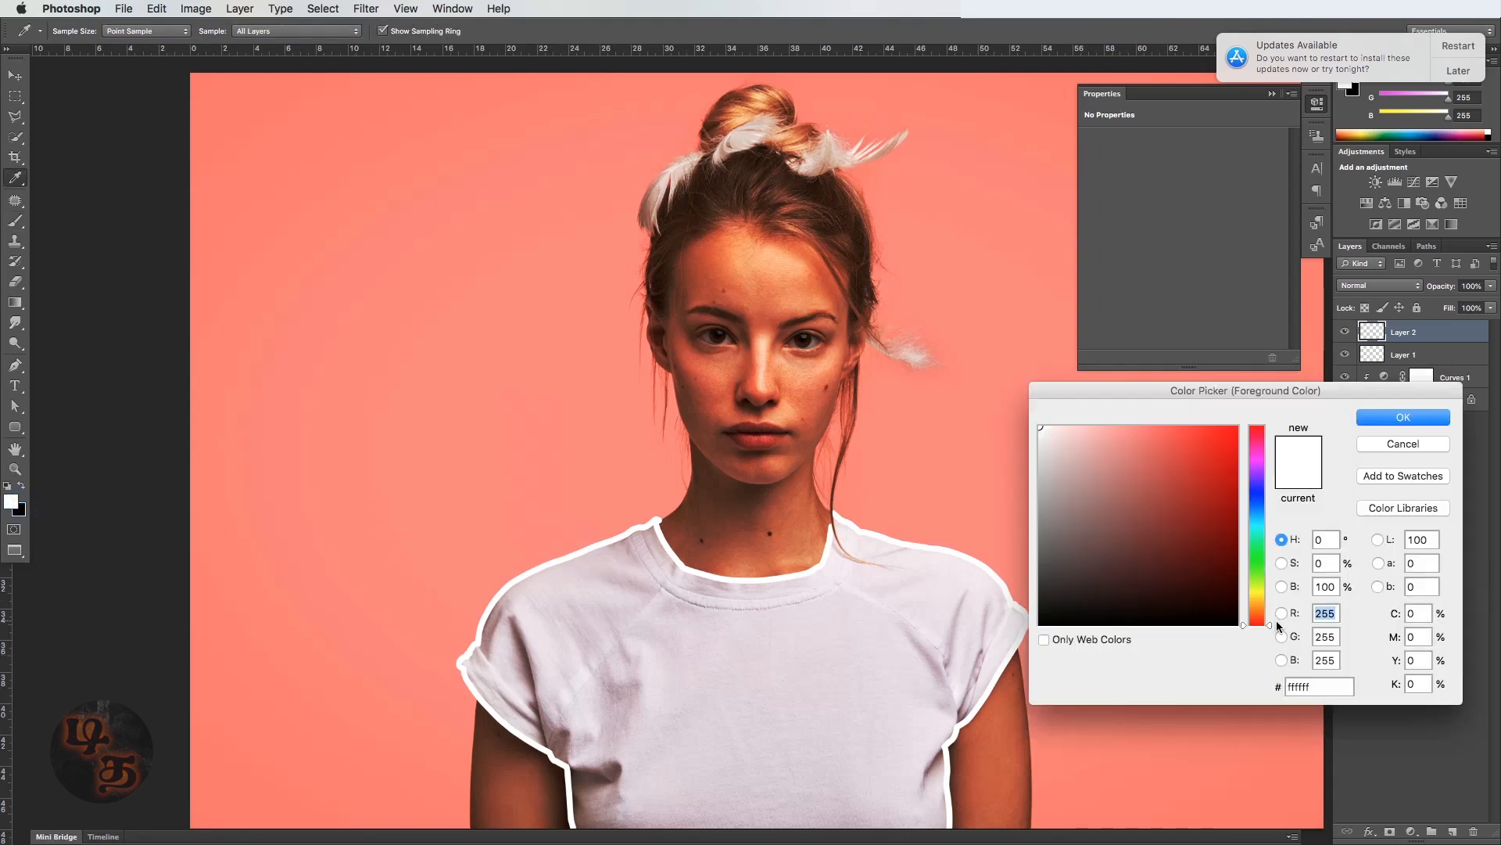
{"action": "left_click_drag", "start_coordinate": [1258, 600], "coordinate": [1258, 595]}
{"action": "left_click_drag", "start_coordinate": [1217, 450], "coordinate": [1270, 396]}
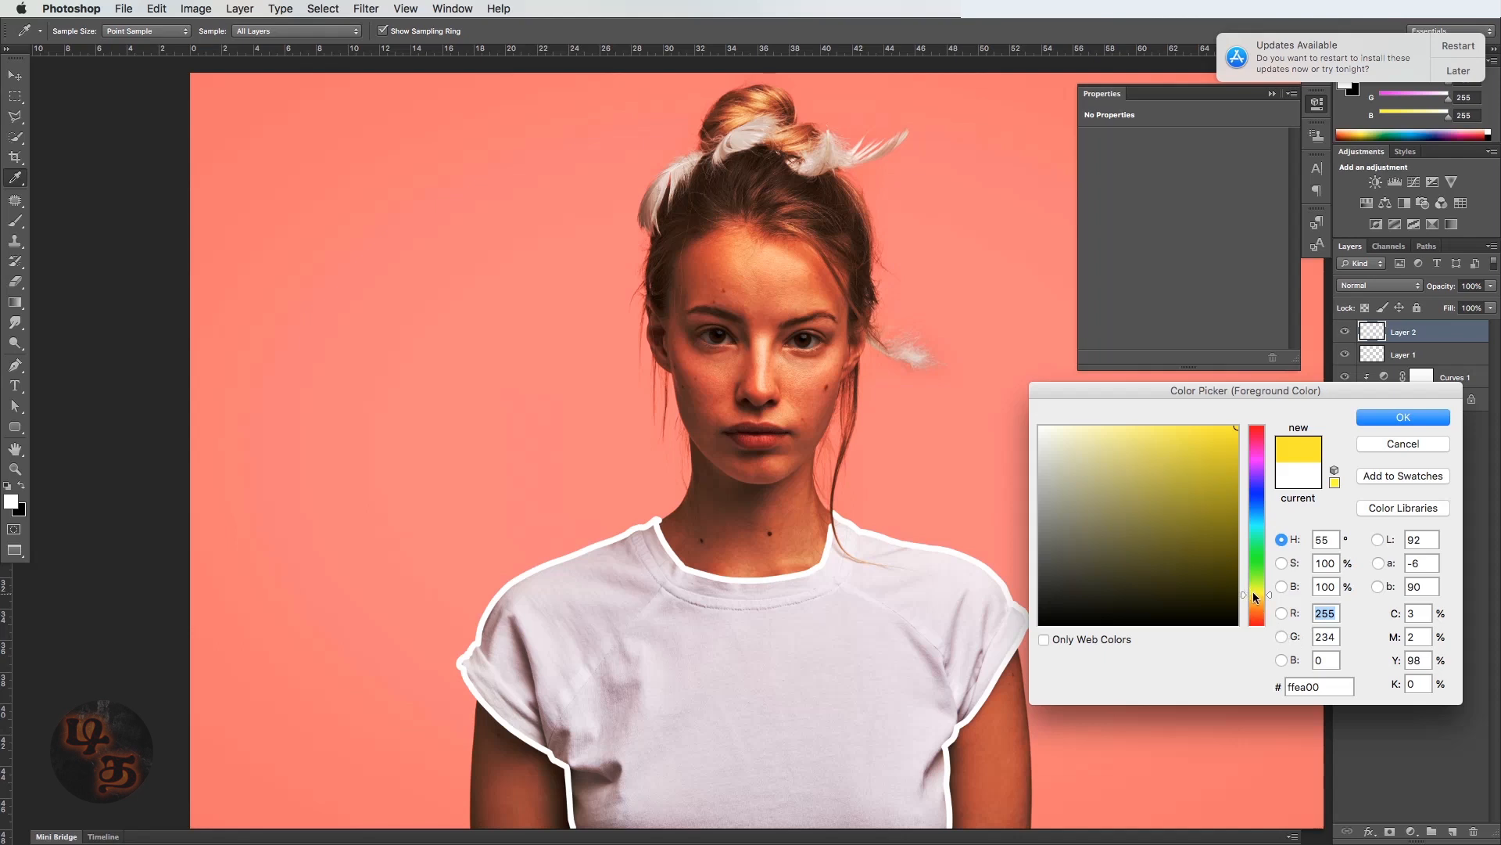
{"action": "left_click", "coordinate": [1254, 595]}
{"action": "left_click", "coordinate": [1282, 564]}
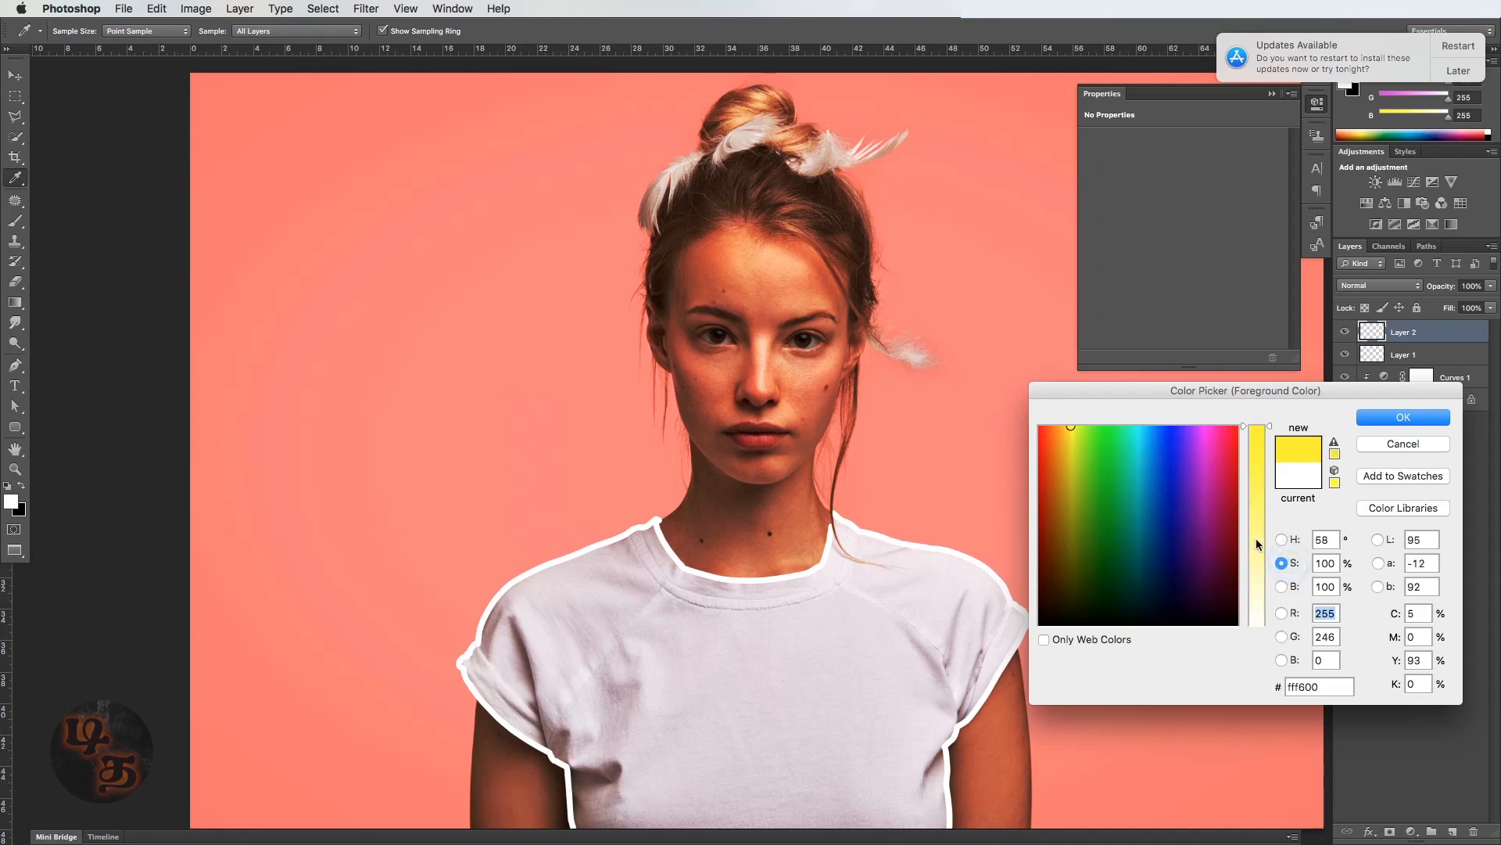
{"action": "left_click", "coordinate": [1282, 586]}
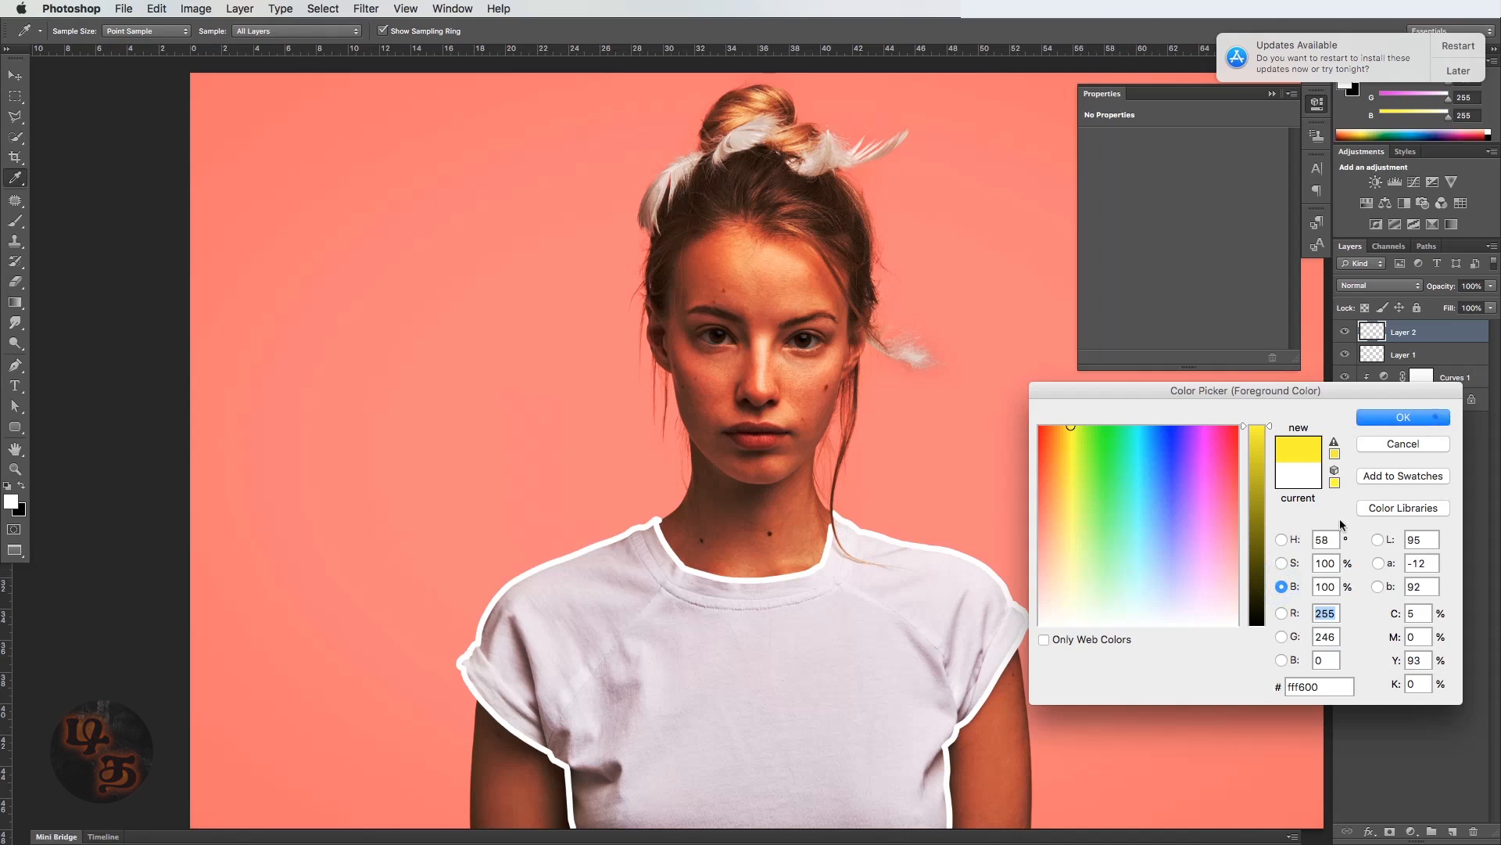
{"action": "left_click", "coordinate": [1434, 418]}
Switch back to the Brush tool and set the blend mode of Layer 2 to Linear Dodge (Add).
{"action": "key", "text": "b"}
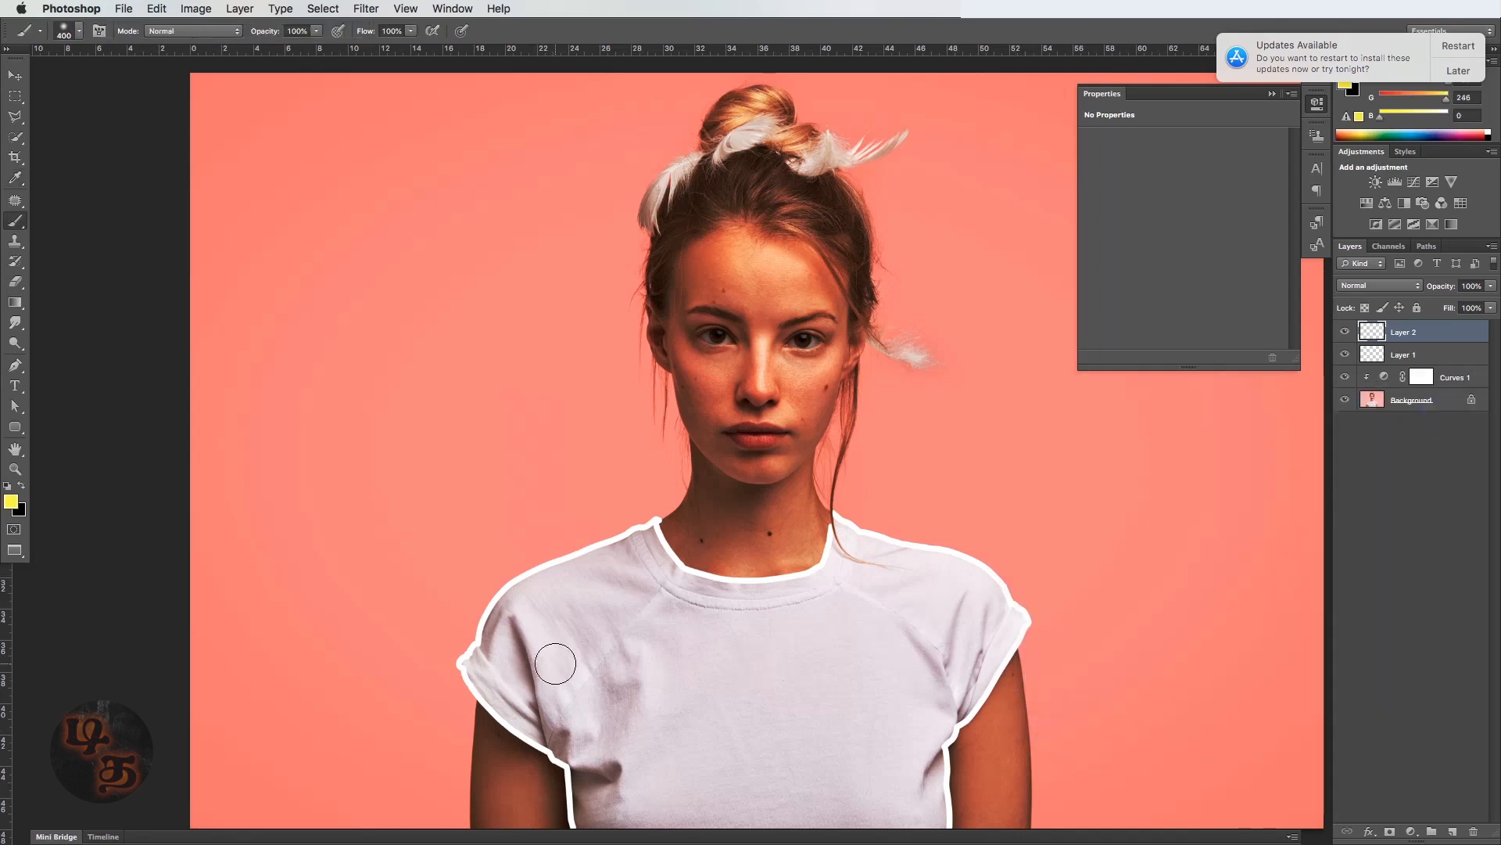
{"action": "left_click", "coordinate": [1361, 286]}
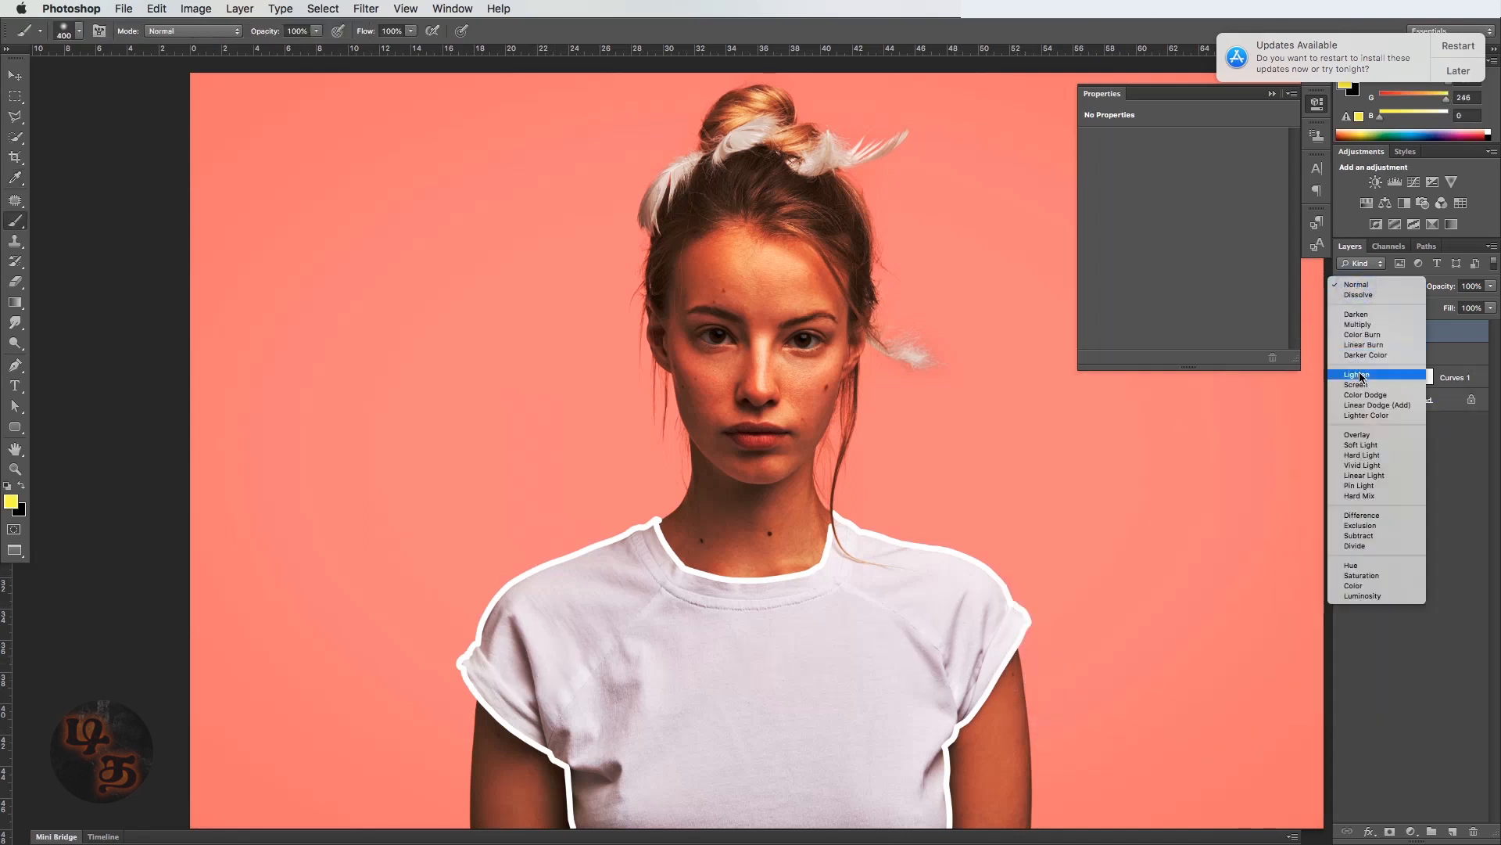
{"action": "left_click", "coordinate": [1357, 405]}
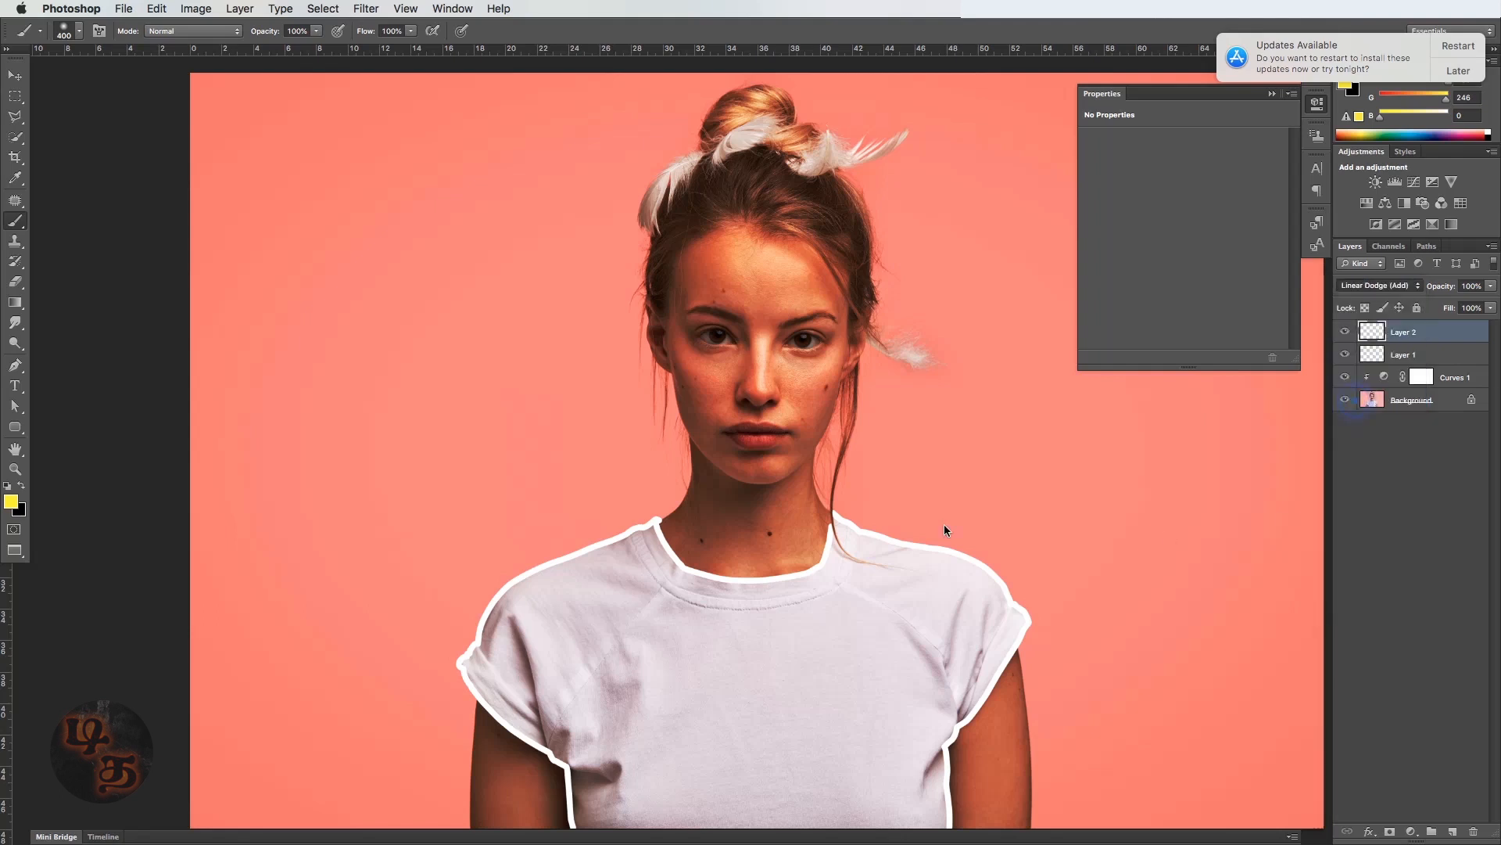
Paint a yellow glow with a 300 px brush along the outline's first shoulder, sleeve cuff and side on Layer 2.
{"action": "key", "text": "bracketleft"}
{"action": "left_click_drag", "start_coordinate": [642, 523], "coordinate": [489, 604]}
{"action": "left_click_drag", "start_coordinate": [579, 609], "coordinate": [578, 433]}
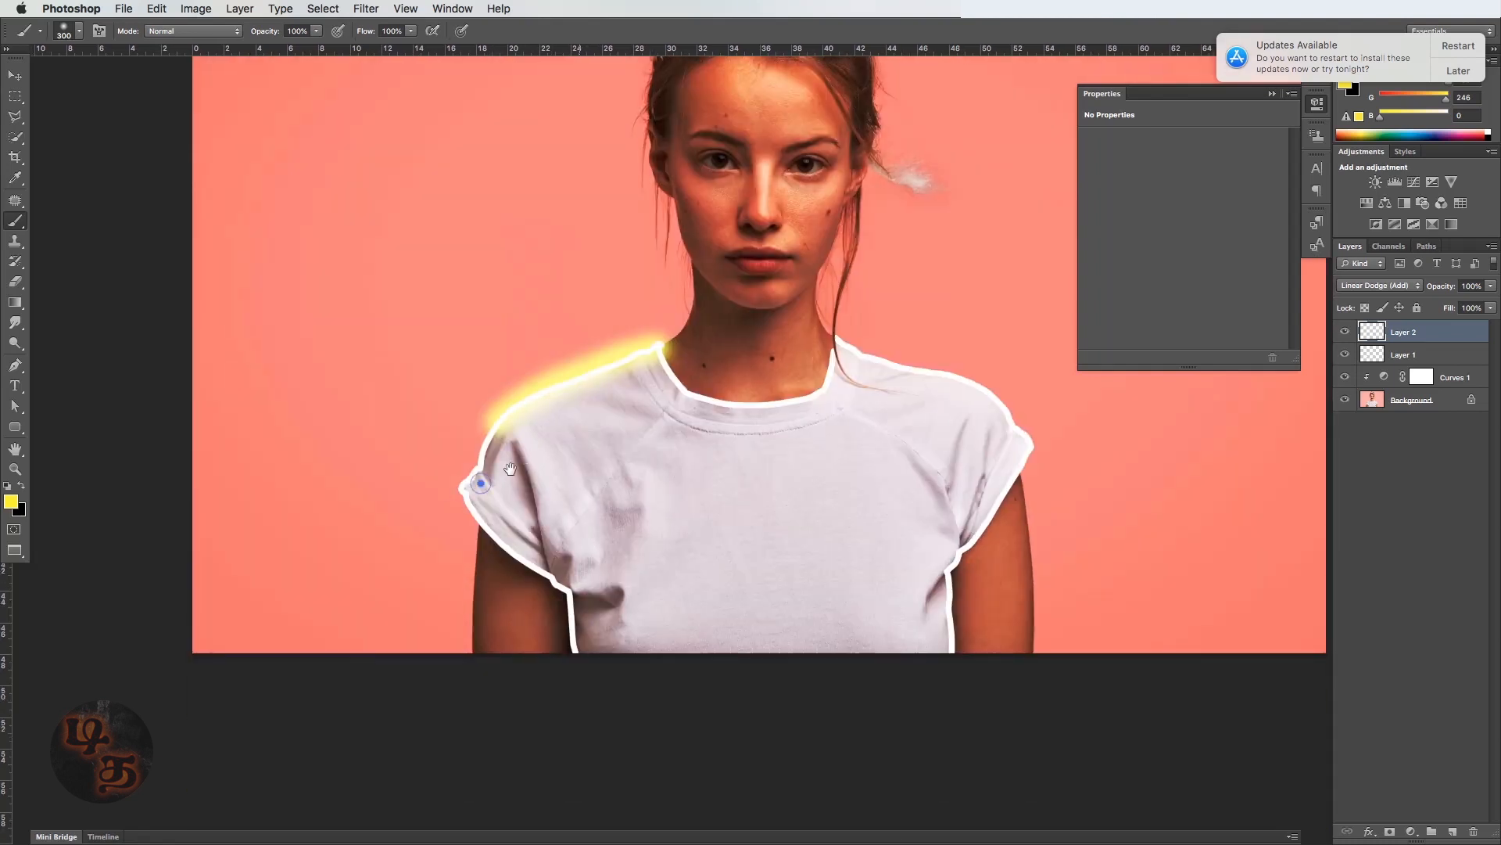
{"action": "left_click_drag", "start_coordinate": [505, 472], "coordinate": [538, 467]}
{"action": "mouse_move", "coordinate": [503, 392]}
{"action": "left_mouse_down"}
{"action": "mouse_move", "coordinate": [466, 459]}
{"action": "mouse_move", "coordinate": [465, 518]}
{"action": "mouse_move", "coordinate": [597, 643]}
{"action": "mouse_move", "coordinate": [624, 755]}
{"action": "left_mouse_up"}
Continue the yellow glow along the neckline, the other shoulder, sleeve cuff and side of the T-shirt outline.
{"action": "scroll", "coordinate": [520, 529], "scroll_direction": "right", "scroll_amount": 5}
{"action": "scroll", "coordinate": [519, 530], "scroll_direction": "up", "scroll_amount": 3}
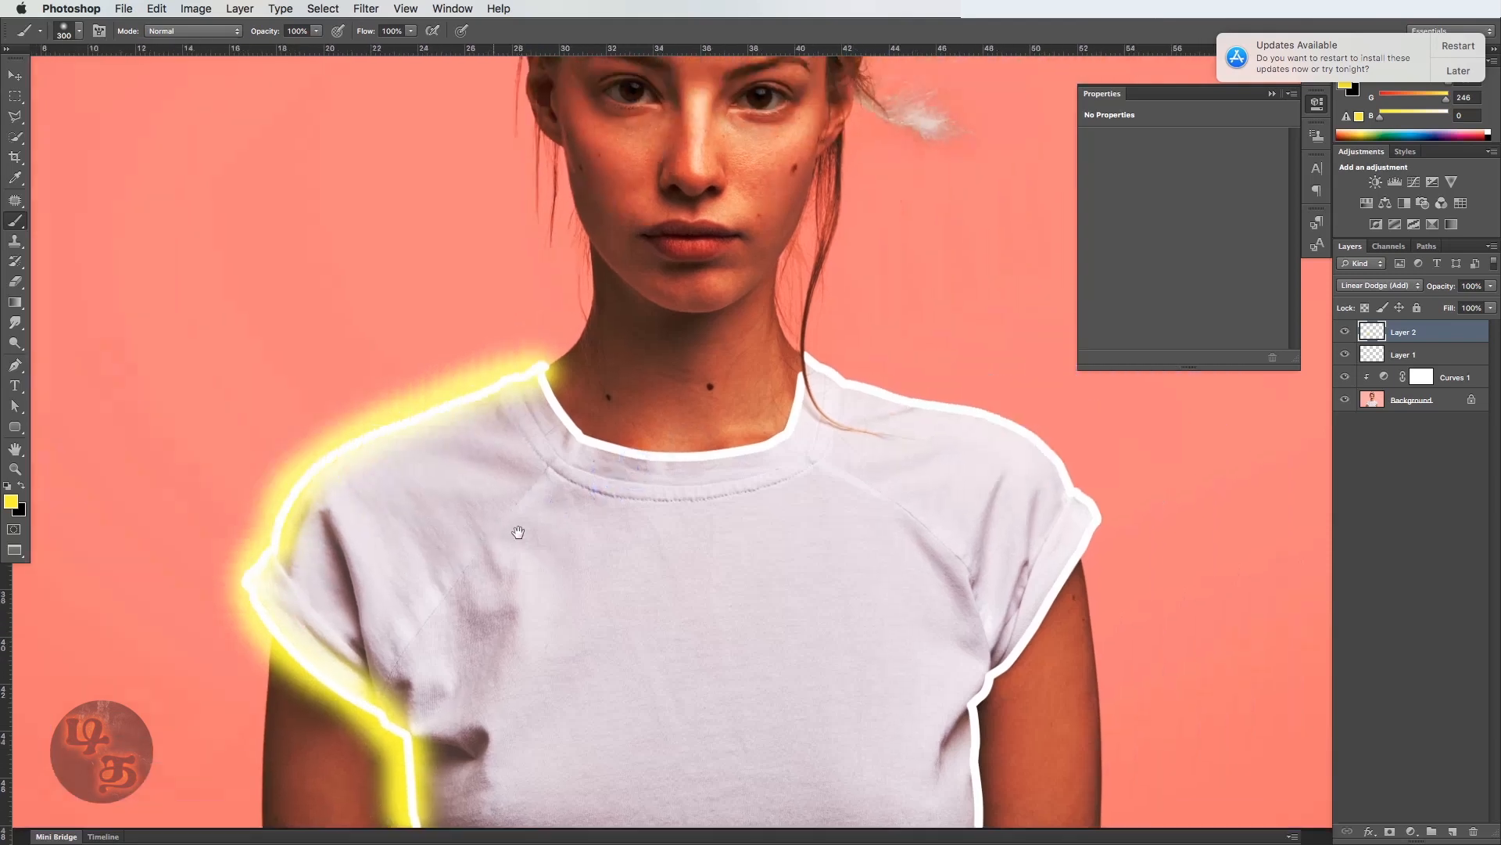
{"action": "mouse_move", "coordinate": [491, 403]}
{"action": "left_mouse_down"}
{"action": "mouse_move", "coordinate": [525, 471]}
{"action": "mouse_move", "coordinate": [554, 480]}
{"action": "mouse_move", "coordinate": [713, 484]}
{"action": "mouse_move", "coordinate": [739, 462]}
{"action": "mouse_move", "coordinate": [756, 387]}
{"action": "mouse_move", "coordinate": [814, 420]}
{"action": "mouse_move", "coordinate": [973, 463]}
{"action": "mouse_move", "coordinate": [1045, 553]}
{"action": "left_mouse_up"}
{"action": "left_click_drag", "start_coordinate": [905, 497], "coordinate": [797, 278]}
{"action": "mouse_move", "coordinate": [931, 342]}
{"action": "left_mouse_down"}
{"action": "mouse_move", "coordinate": [816, 517]}
{"action": "mouse_move", "coordinate": [818, 643]}
{"action": "left_mouse_up"}
{"action": "key", "text": "super+minus"}
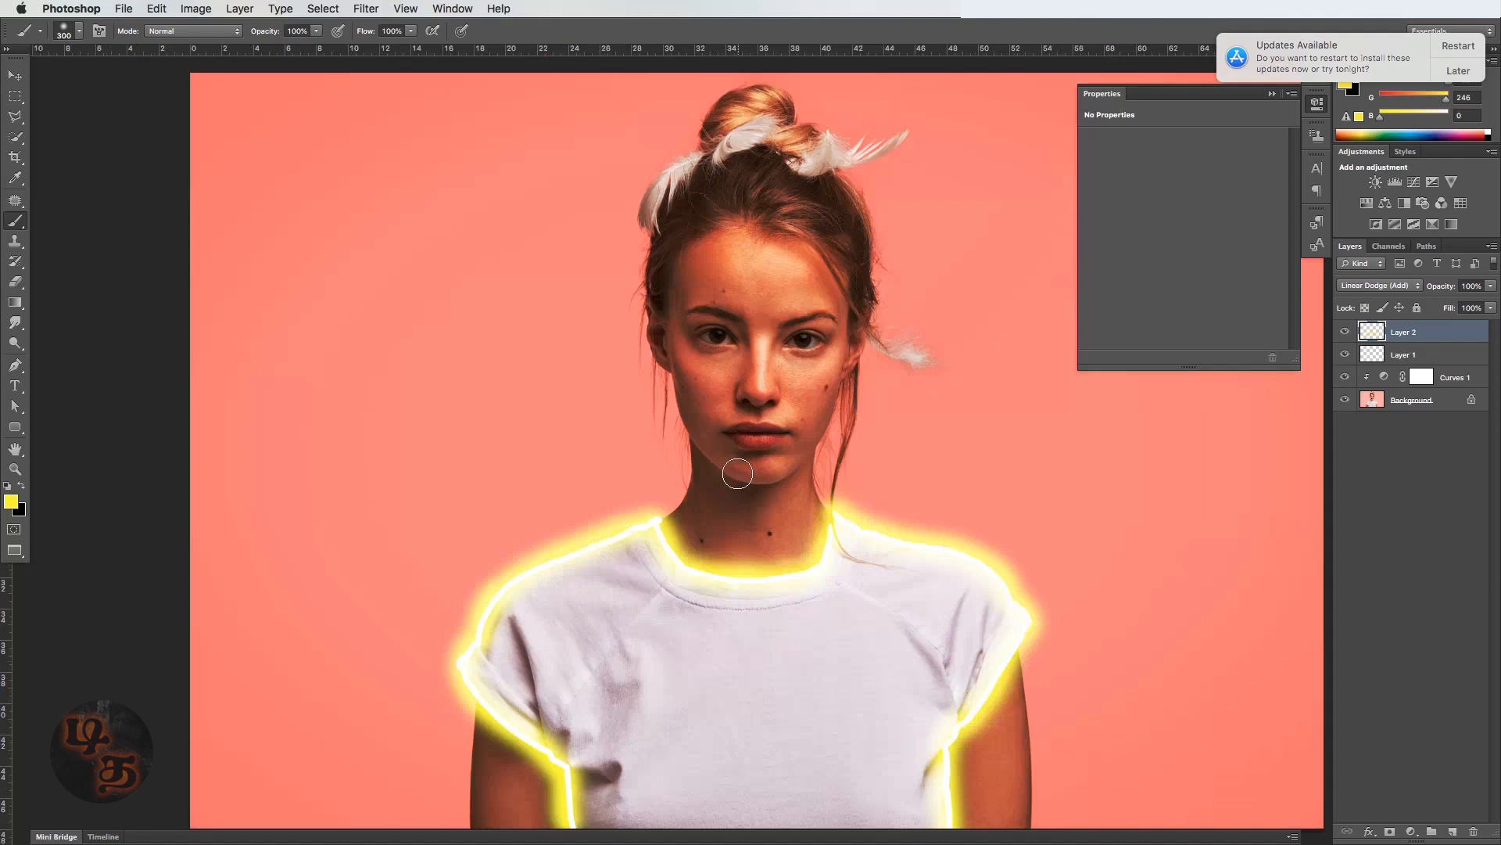
Apply a Gaussian Blur with an 80-pixel radius to the yellow glow on Layer 2.
{"action": "key", "text": "v"}
{"action": "left_click", "coordinate": [362, 7]}
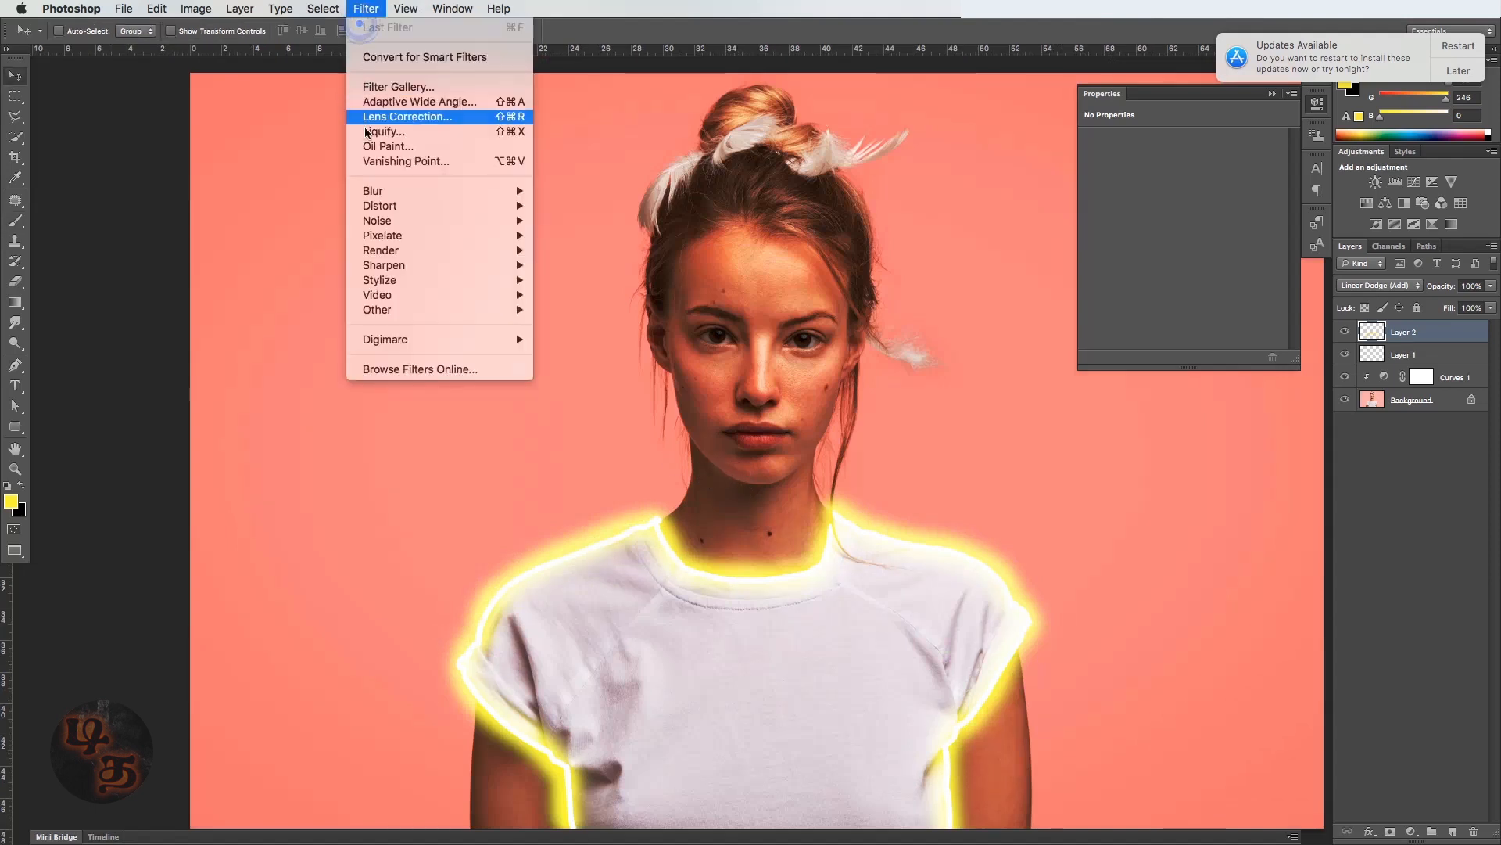
{"action": "mouse_move", "coordinate": [375, 191]}
{"action": "left_click", "coordinate": [606, 310]}
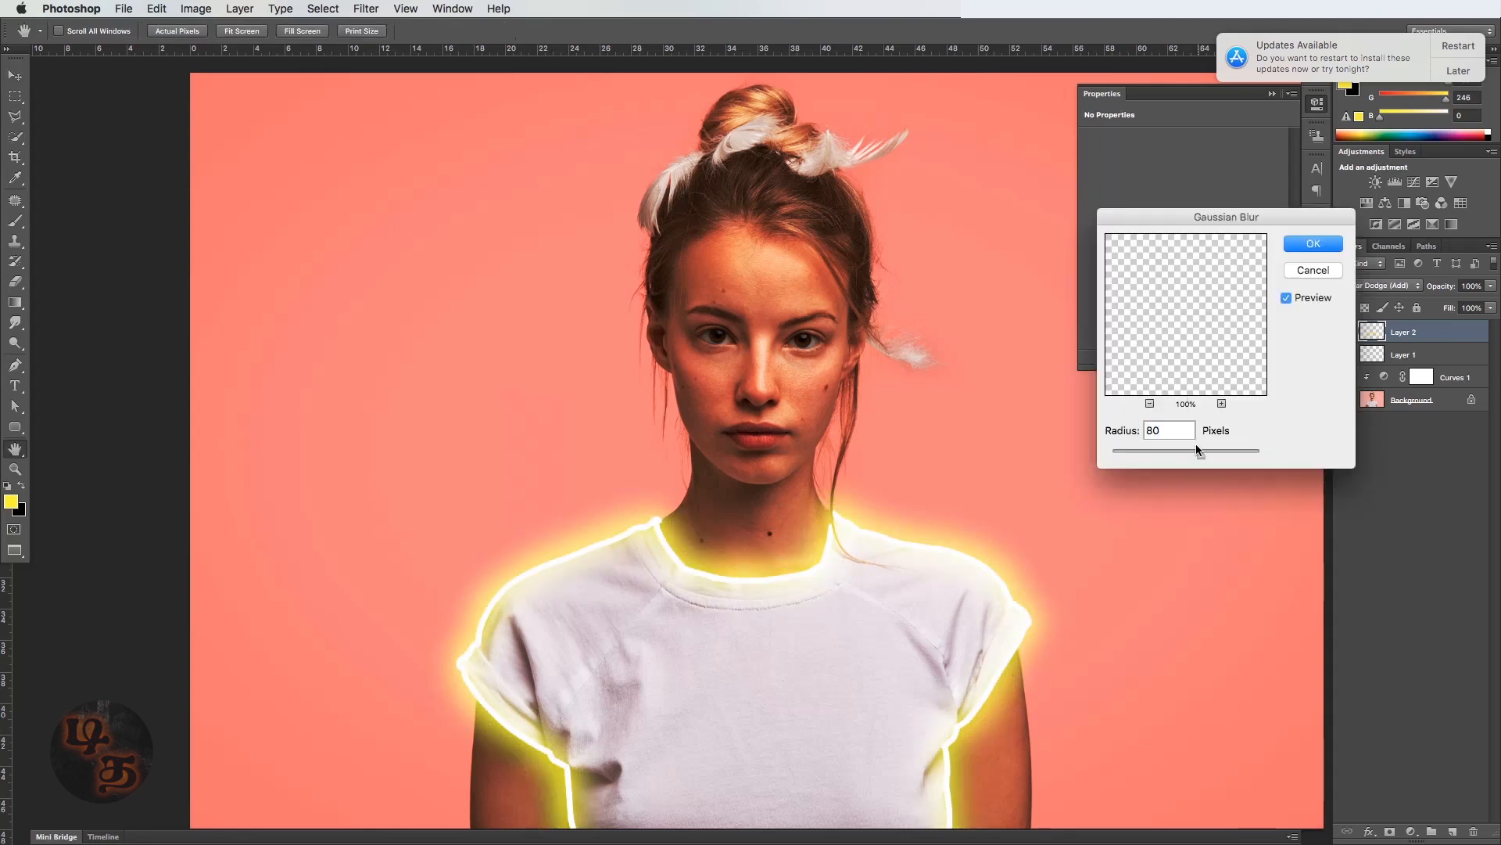
{"action": "left_click", "coordinate": [1298, 245]}
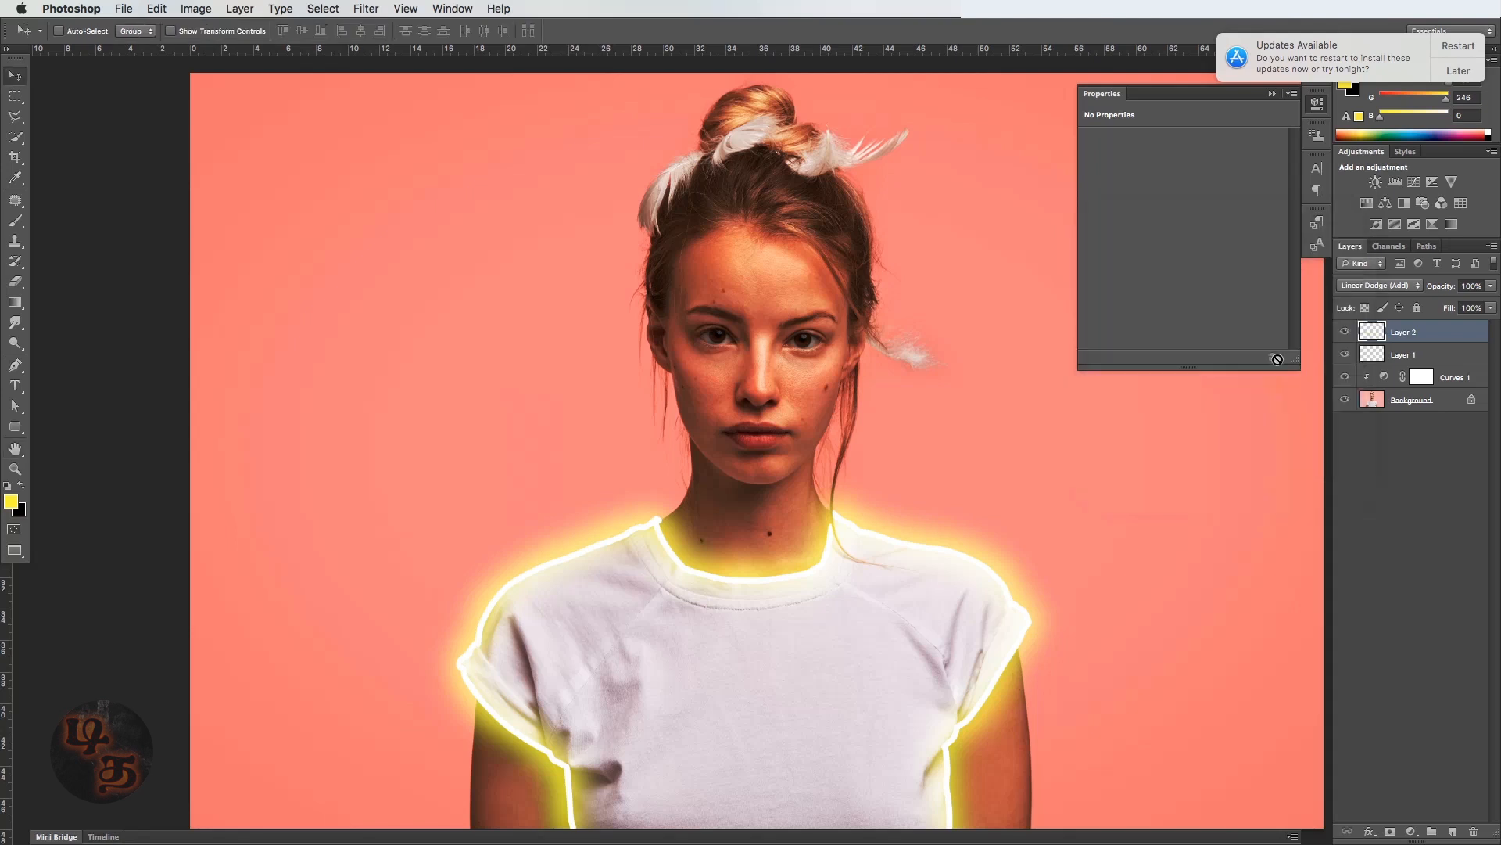
Add a new layer named Layer 3 and enlarge the soft yellow brush to 1100 px.
{"action": "key", "text": "super+minus"}
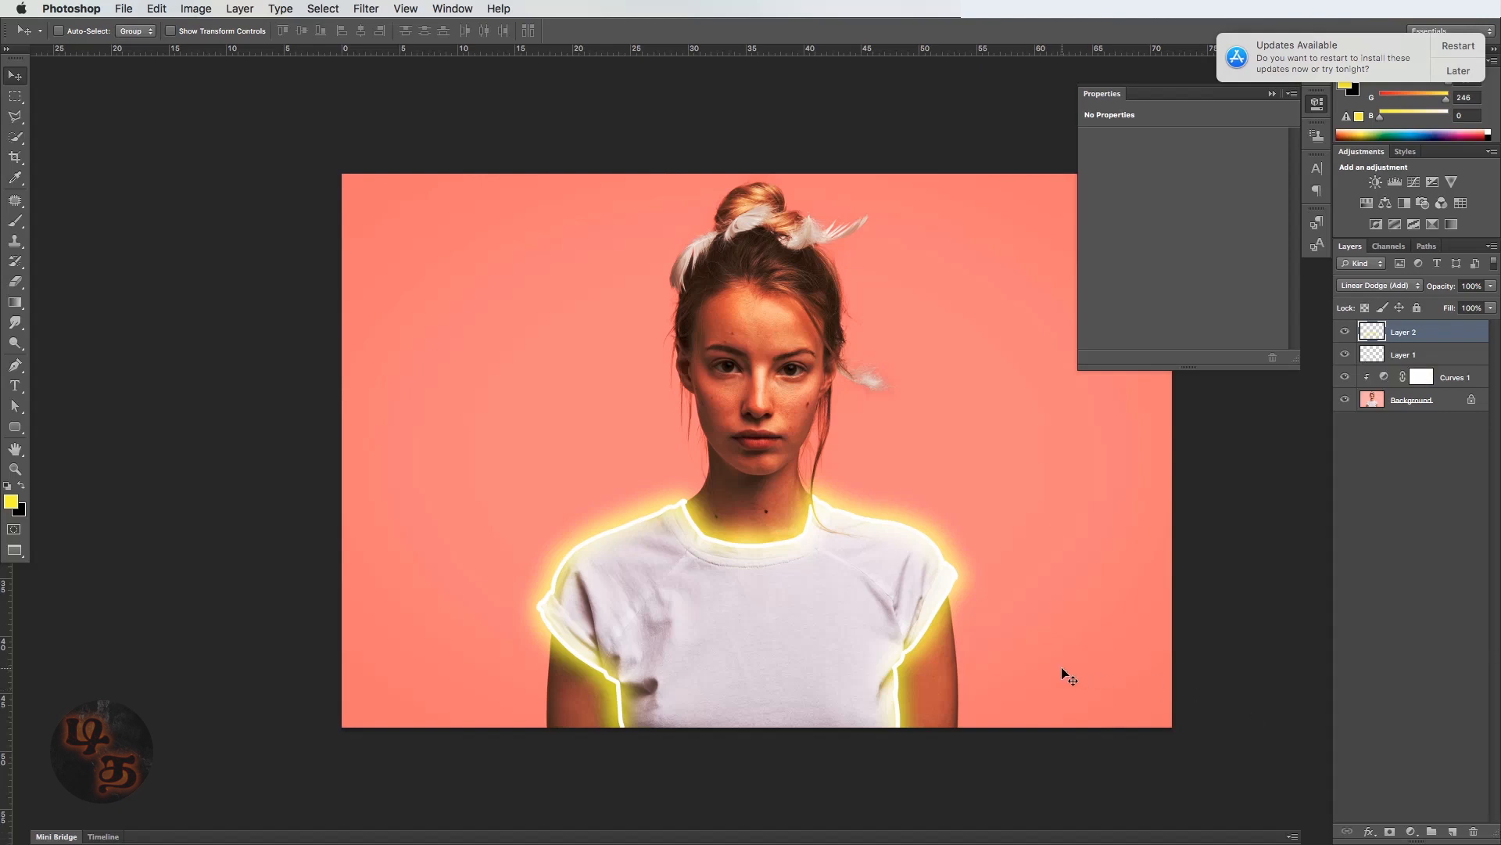
{"action": "key", "text": "shift+super+n"}
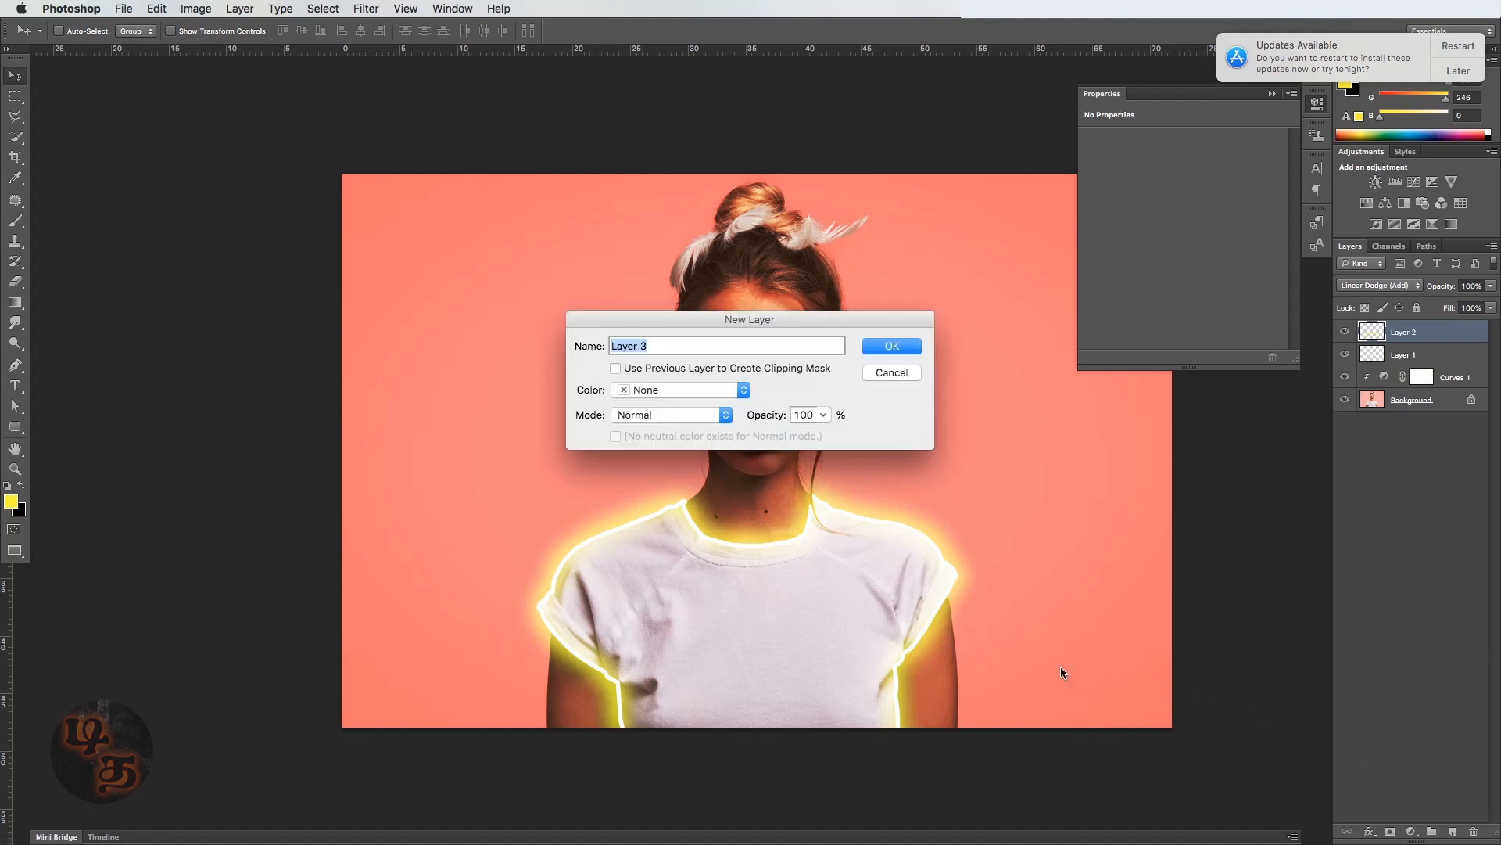
{"action": "key", "text": "Return"}
{"action": "key", "text": "b"}
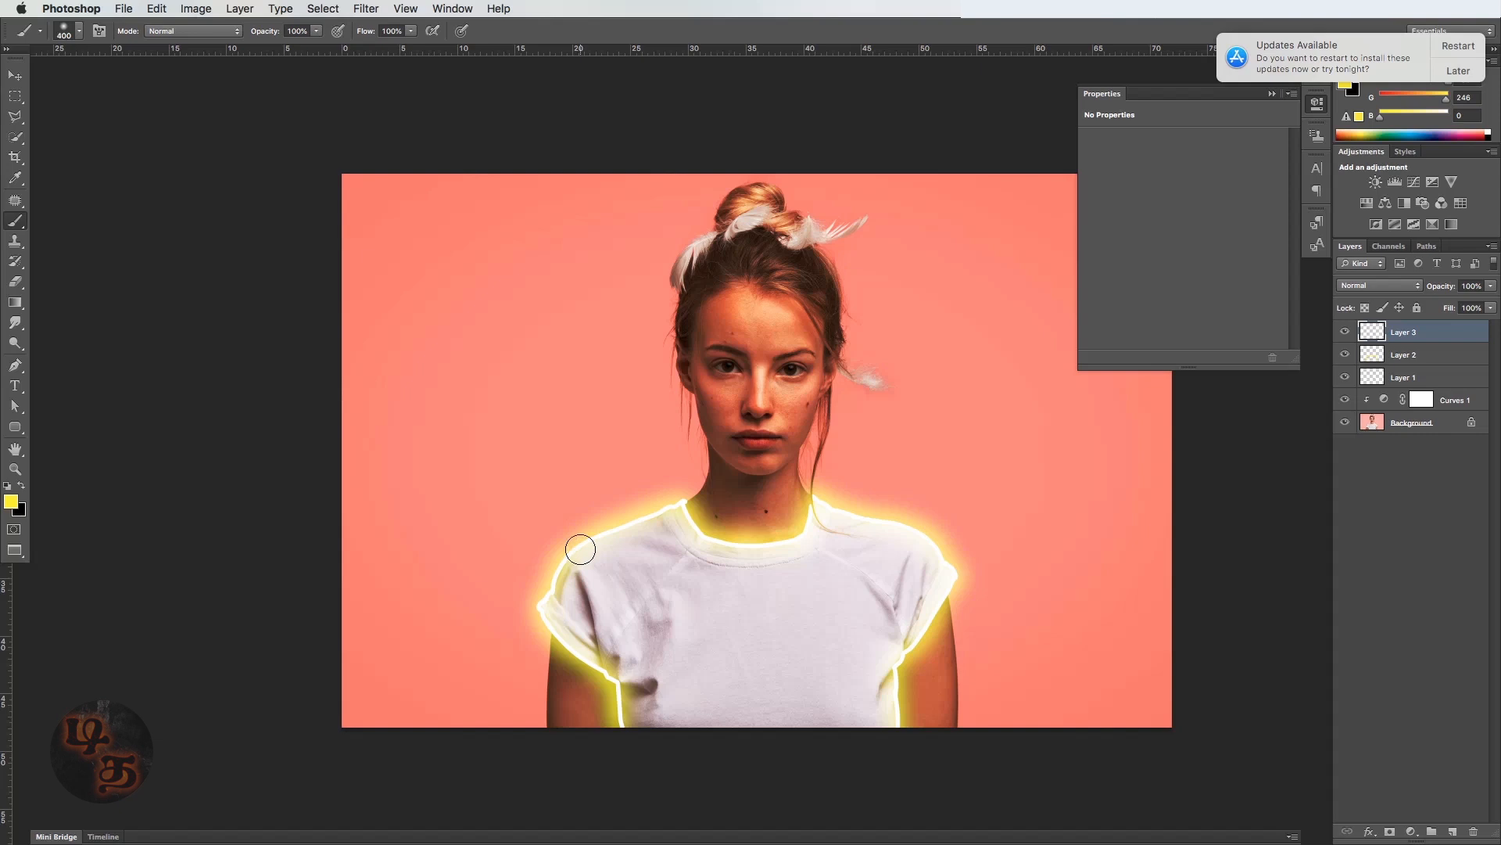
{"action": "key", "text": "bracketright"}
{"action": "key", "text": "bracketright"}
{"action": "key", "text": "bracketright"}
{"action": "key", "text": "bracketright"}
{"action": "key", "text": "bracketright"}
{"action": "key", "text": "bracketright"}
{"action": "key", "text": "bracketright"}
{"action": "key", "text": "bracketright"}
Set Layer 3 to Linear Dodge (Add) and paint a wide yellow glow around the whole T-shirt outline.
{"action": "left_click", "coordinate": [1380, 285]}
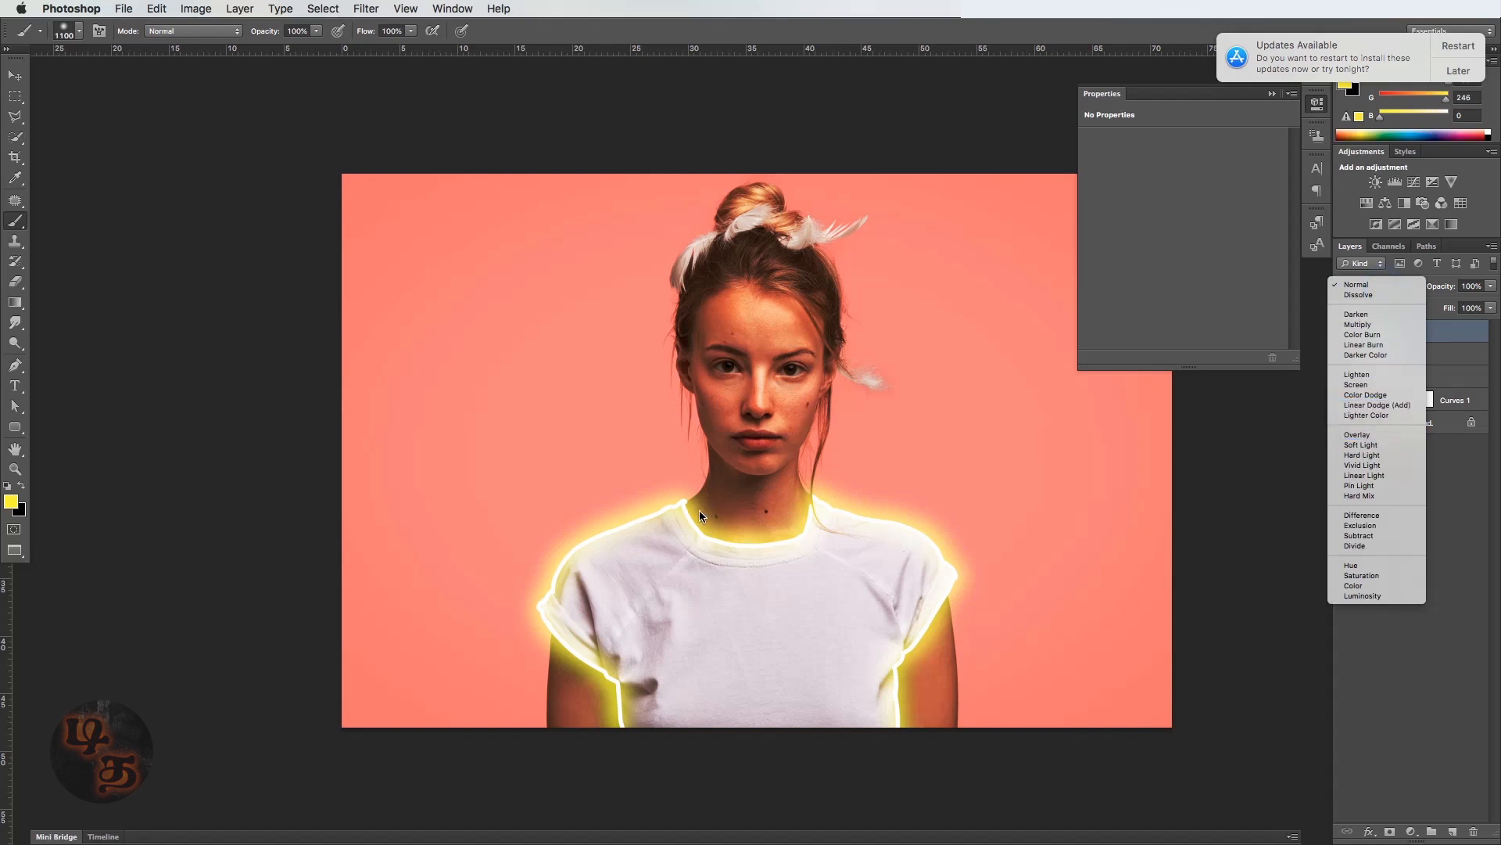
{"action": "left_click", "coordinate": [1384, 407]}
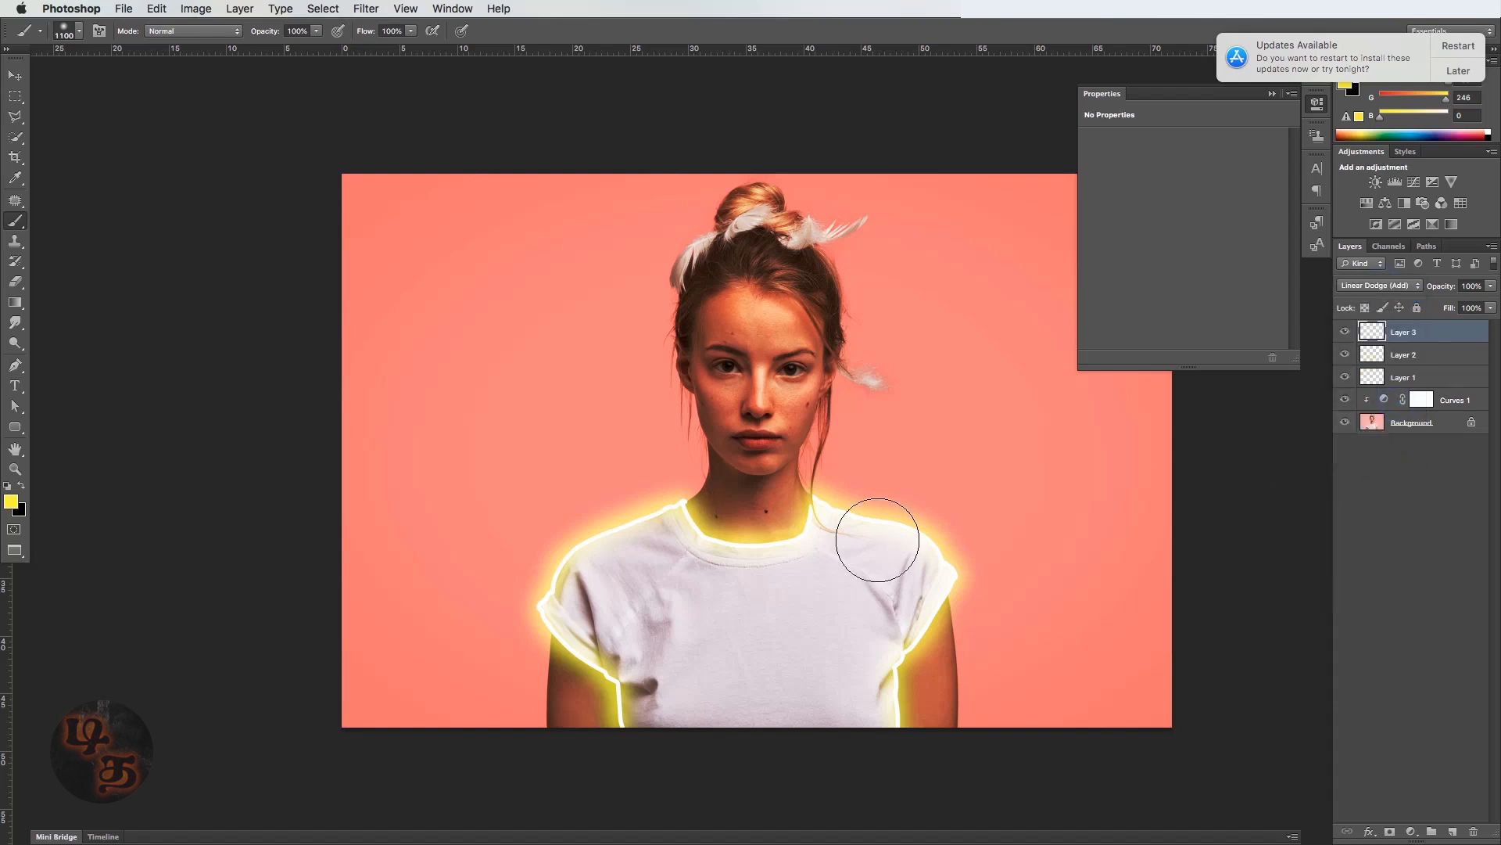
{"action": "mouse_move", "coordinate": [677, 499]}
{"action": "left_mouse_down"}
{"action": "mouse_move", "coordinate": [579, 540]}
{"action": "mouse_move", "coordinate": [544, 585]}
{"action": "mouse_move", "coordinate": [550, 624]}
{"action": "mouse_move", "coordinate": [610, 704]}
{"action": "left_mouse_up"}
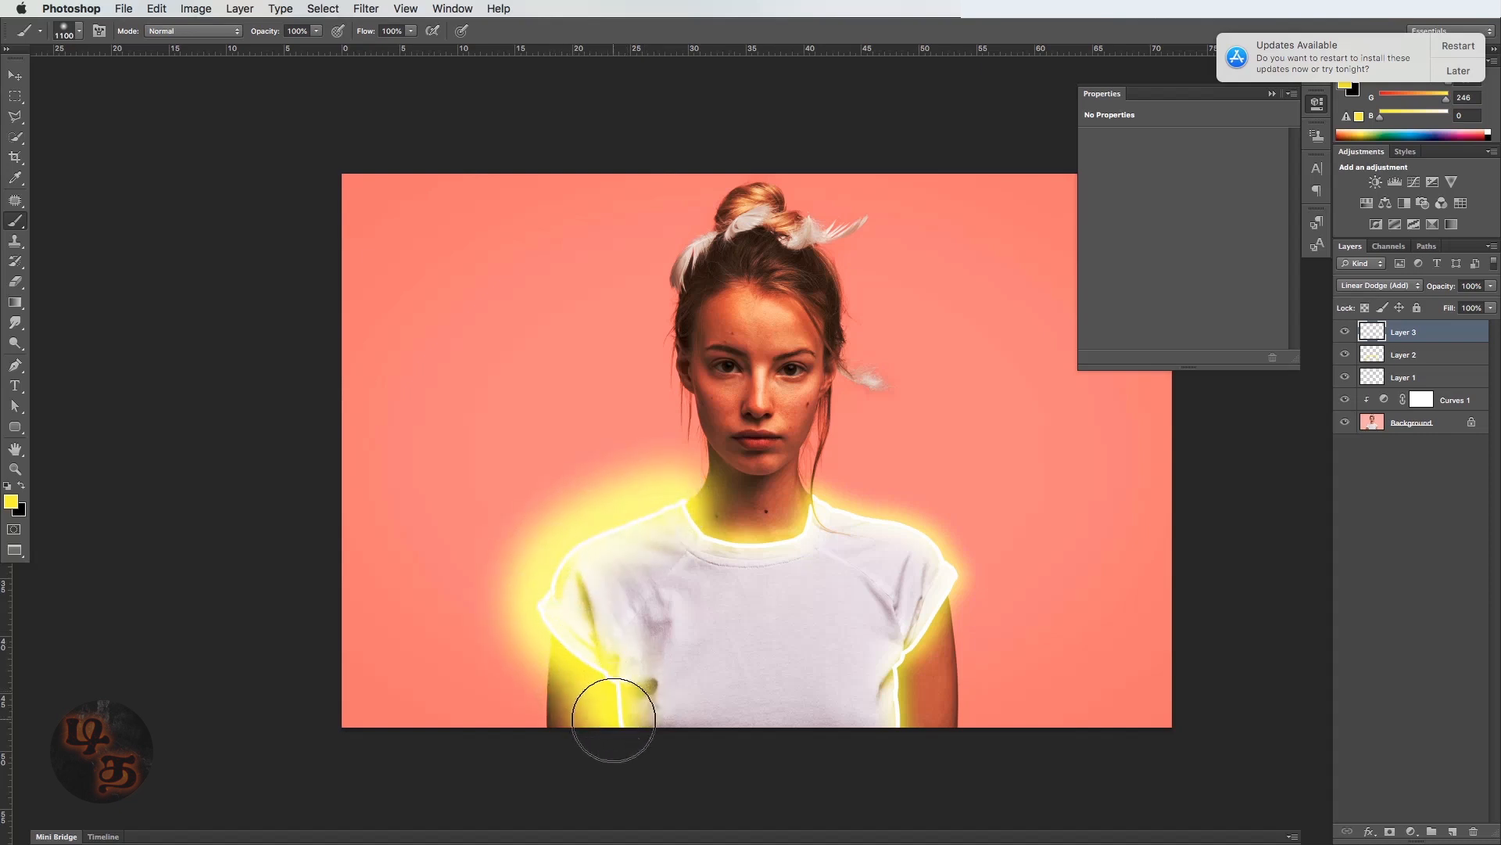
{"action": "mouse_move", "coordinate": [670, 509]}
{"action": "left_mouse_down"}
{"action": "mouse_move", "coordinate": [702, 531]}
{"action": "mouse_move", "coordinate": [888, 521]}
{"action": "mouse_move", "coordinate": [945, 547]}
{"action": "mouse_move", "coordinate": [935, 623]}
{"action": "mouse_move", "coordinate": [891, 687]}
{"action": "mouse_move", "coordinate": [897, 723]}
{"action": "left_mouse_up"}
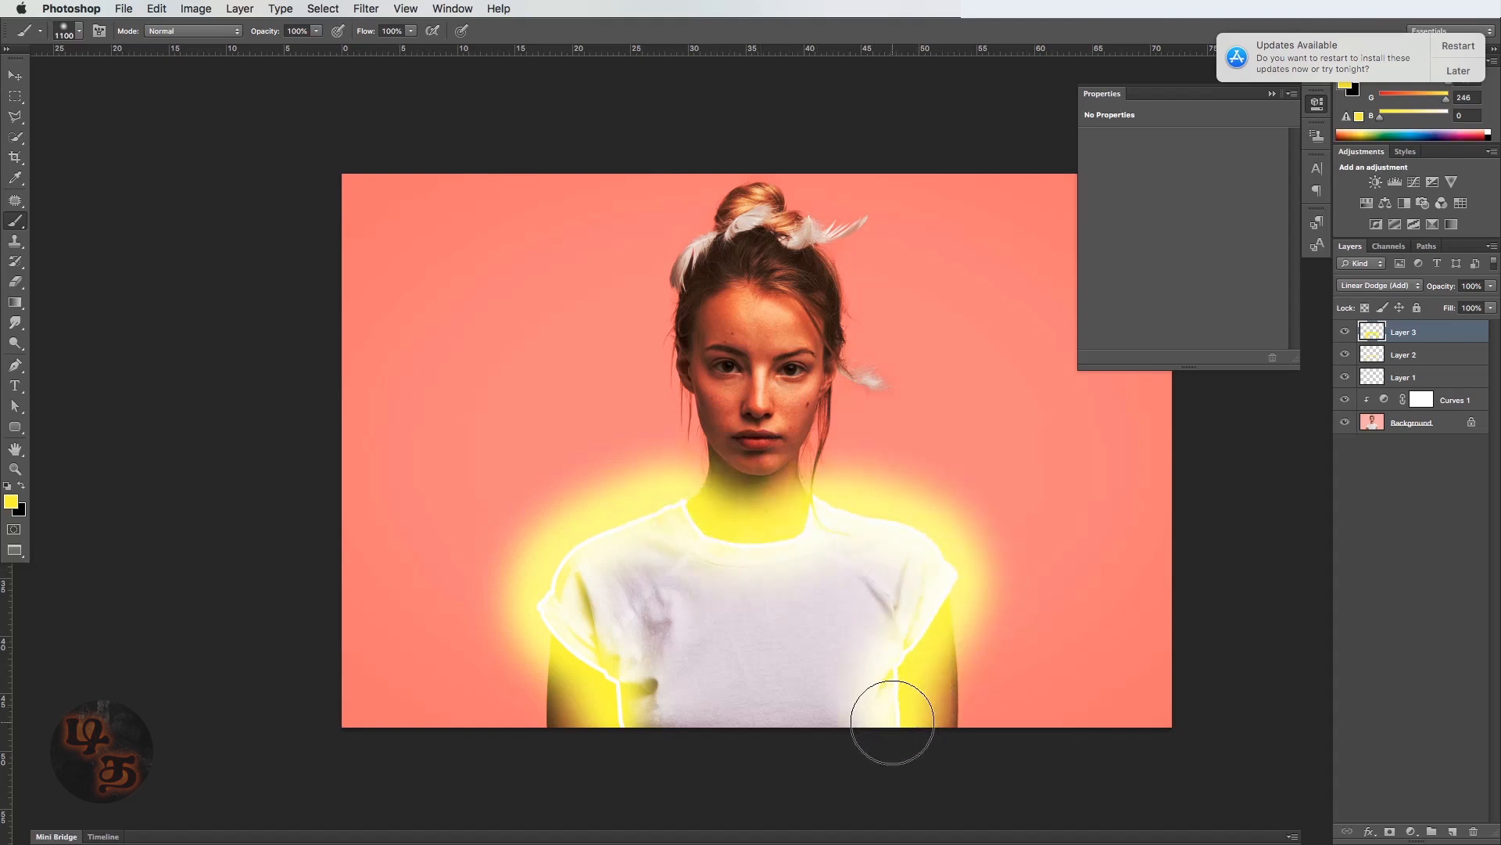
Apply a Gaussian Blur with a radius of about 506 pixels to the wide glow on Layer 3.
{"action": "key", "text": "v"}
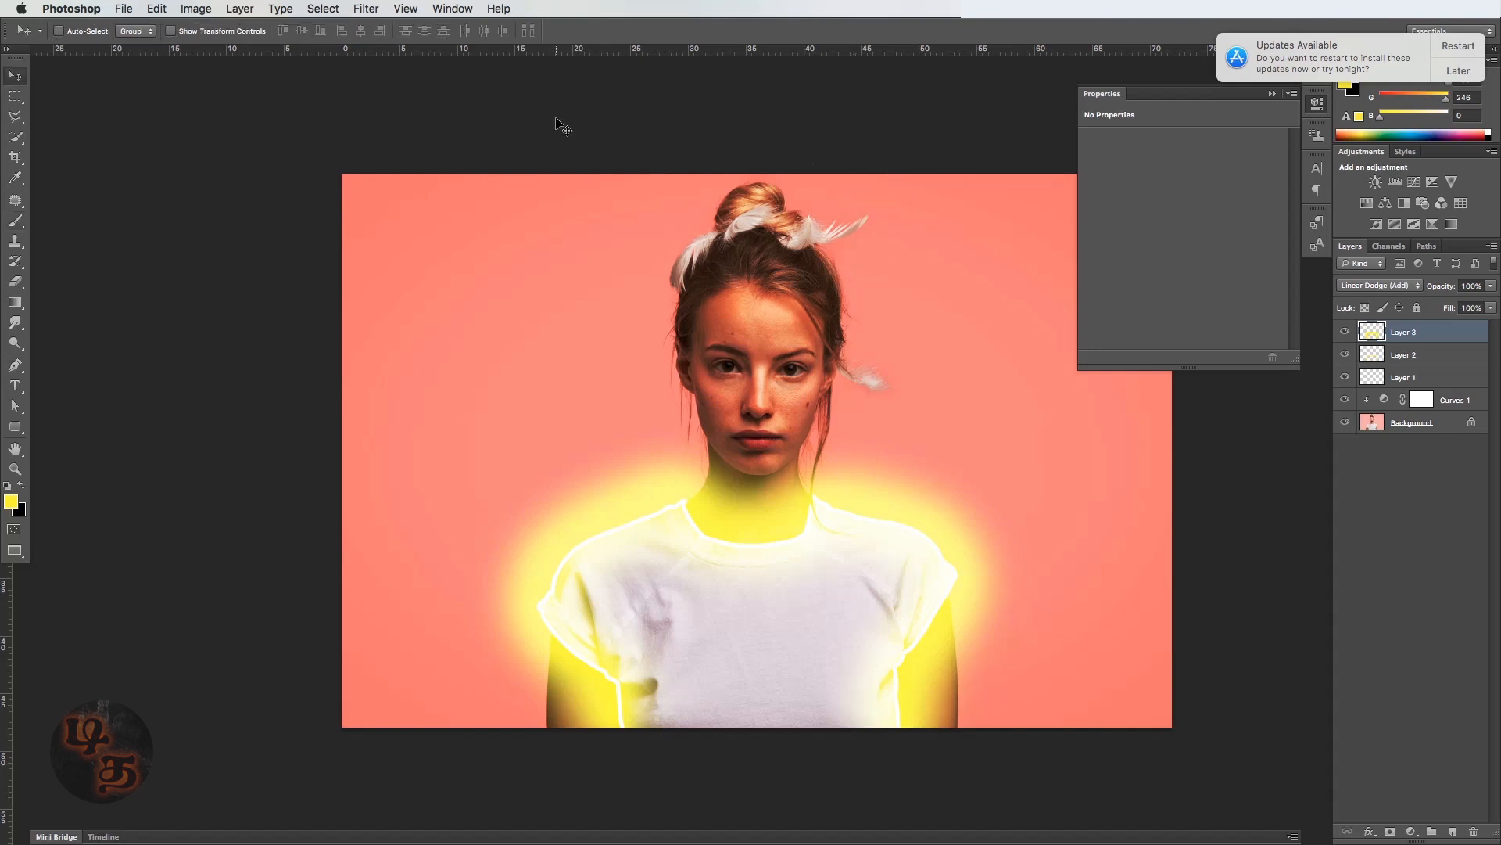
{"action": "left_click", "coordinate": [366, 9]}
{"action": "mouse_move", "coordinate": [384, 195]}
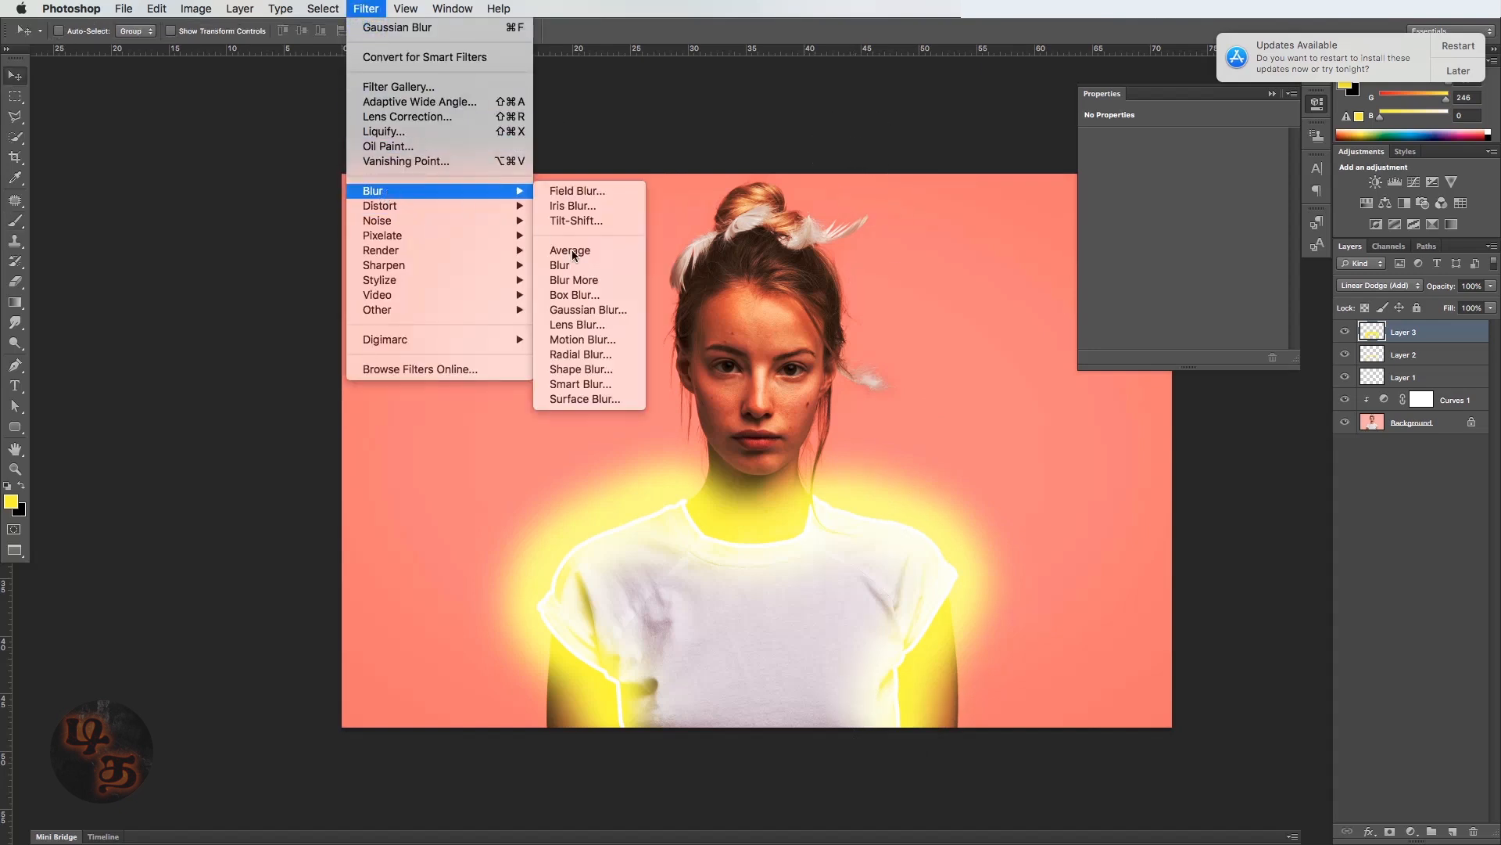
{"action": "left_click", "coordinate": [610, 312]}
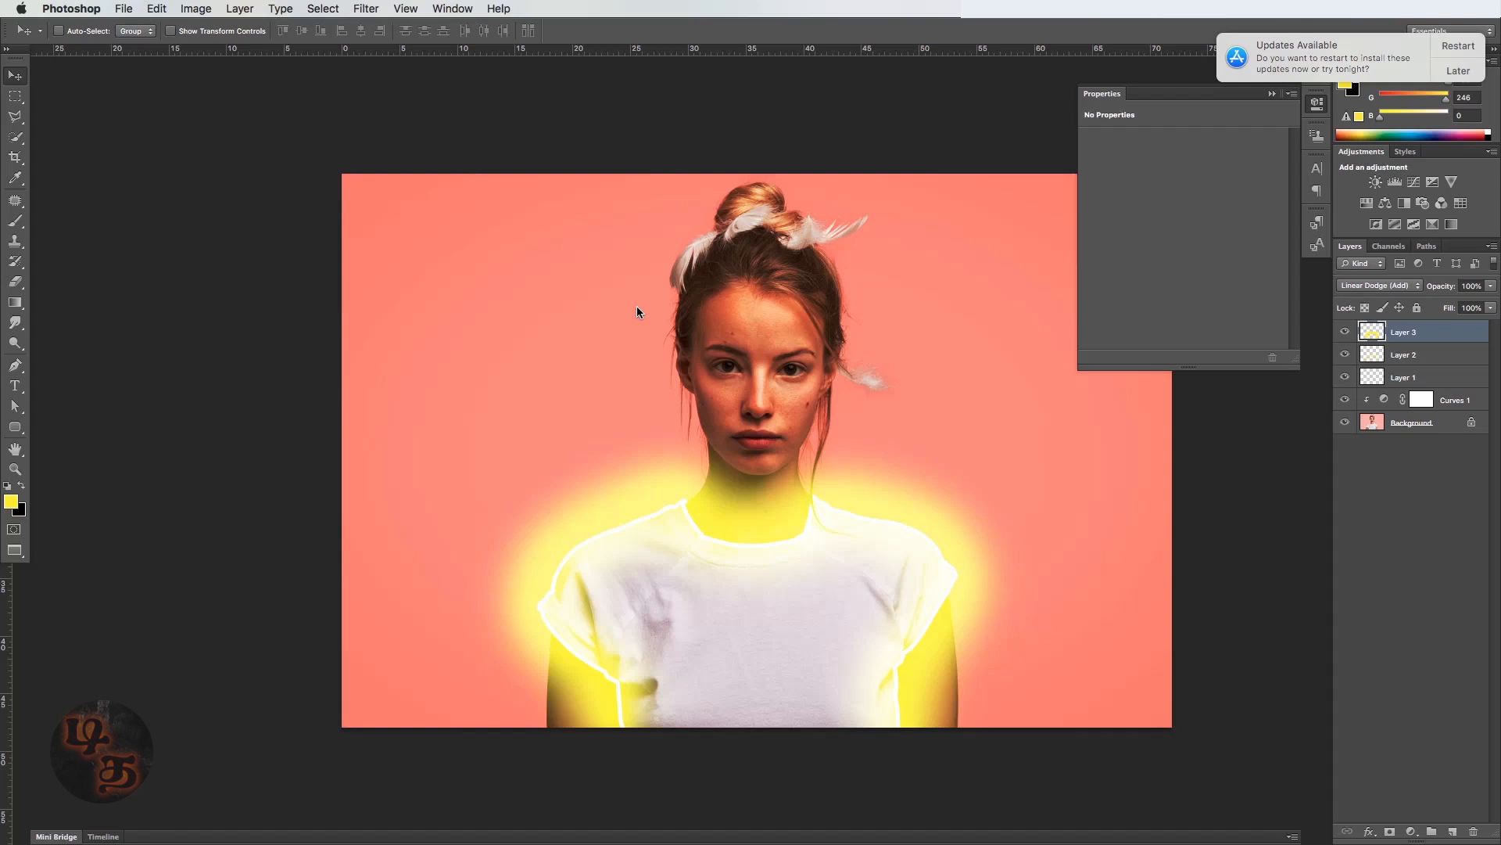
{"action": "key", "text": "super+alt+f"}
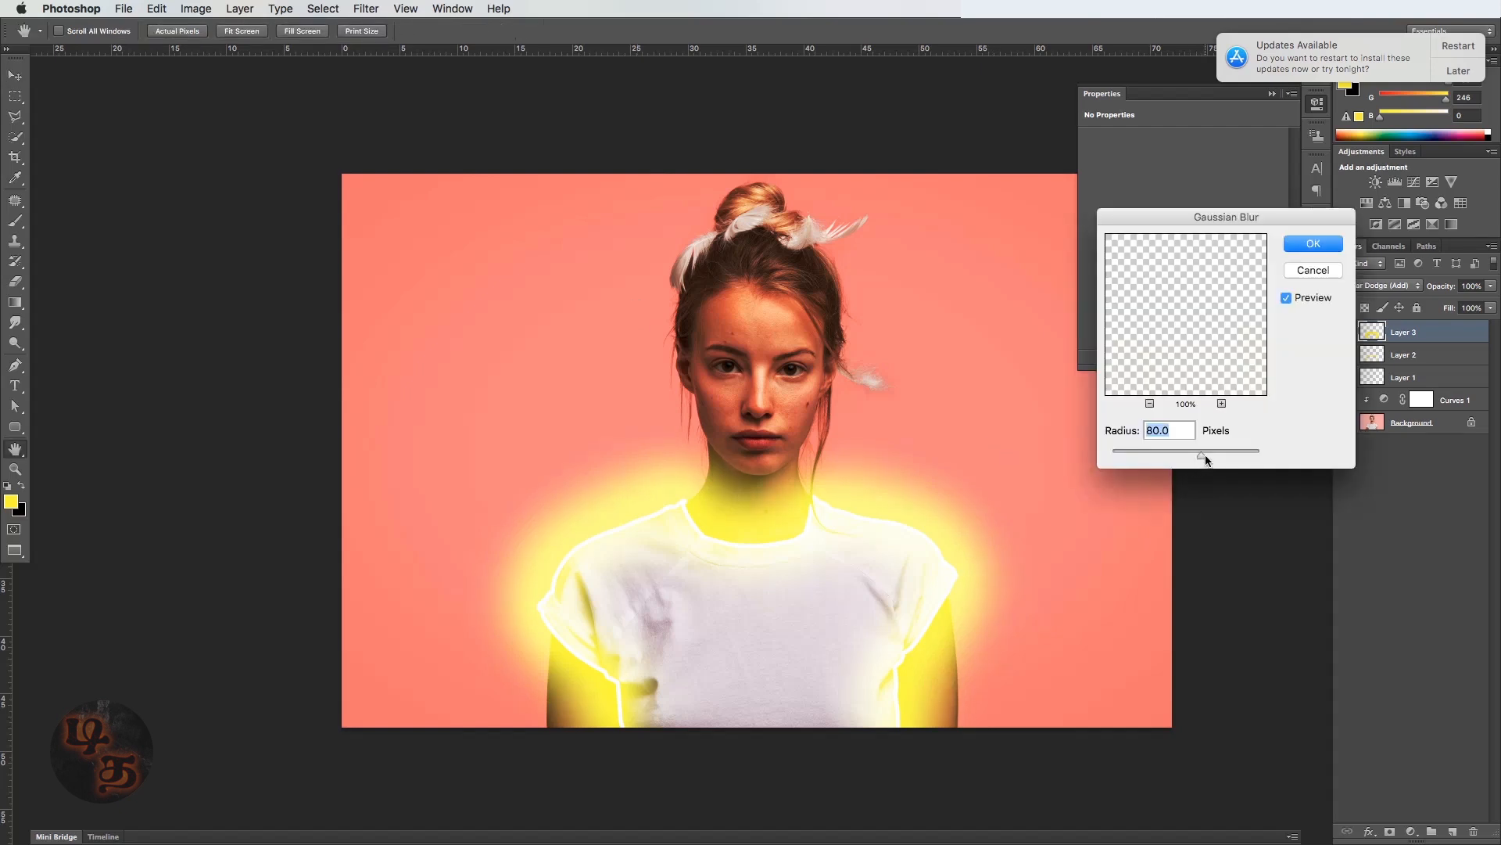
{"action": "left_click_drag", "start_coordinate": [1205, 460], "coordinate": [1244, 453]}
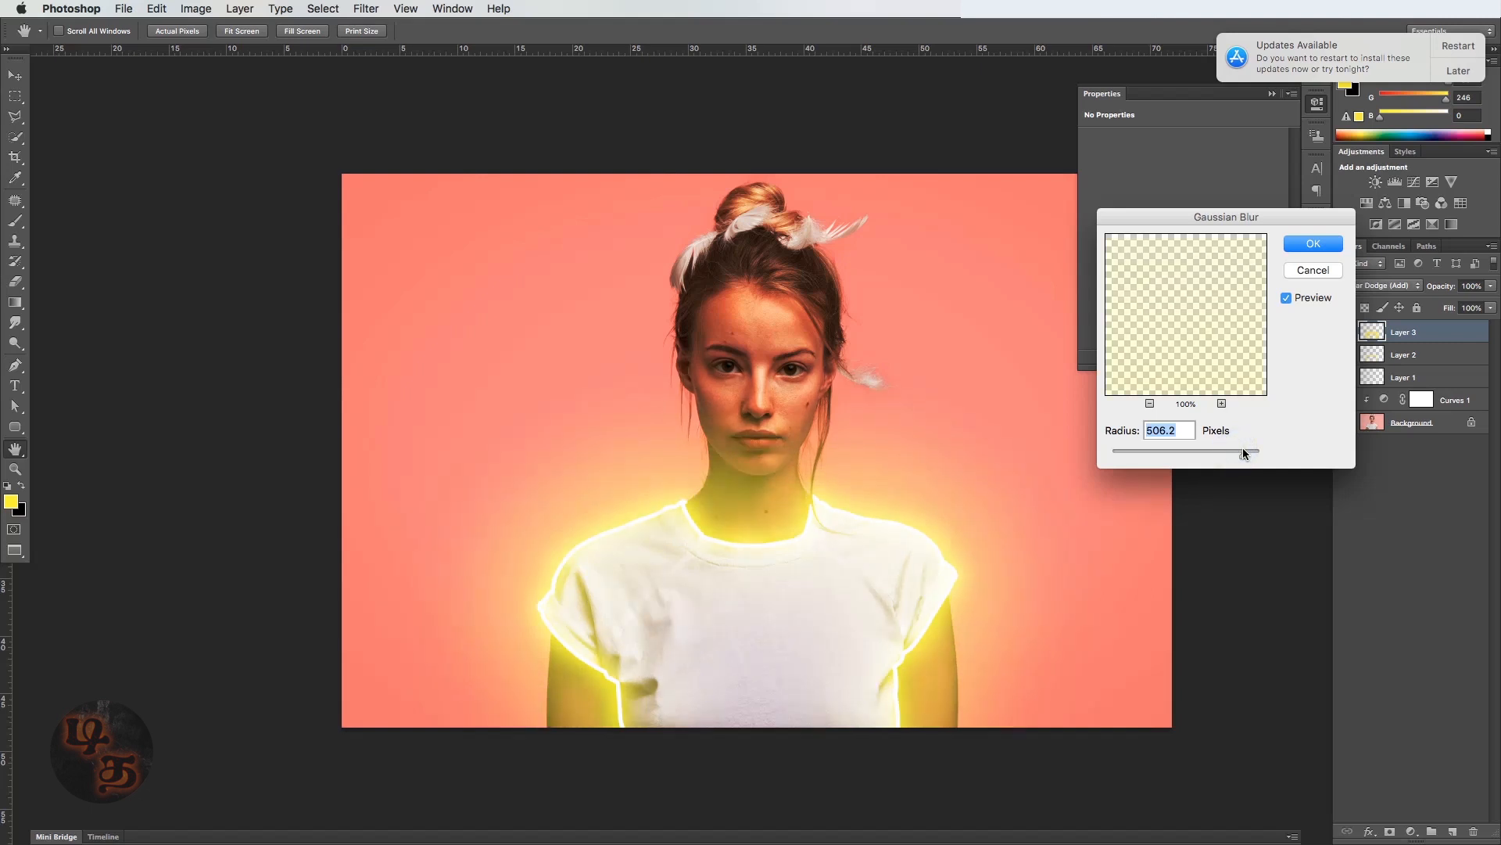
{"action": "left_click", "coordinate": [1321, 251]}
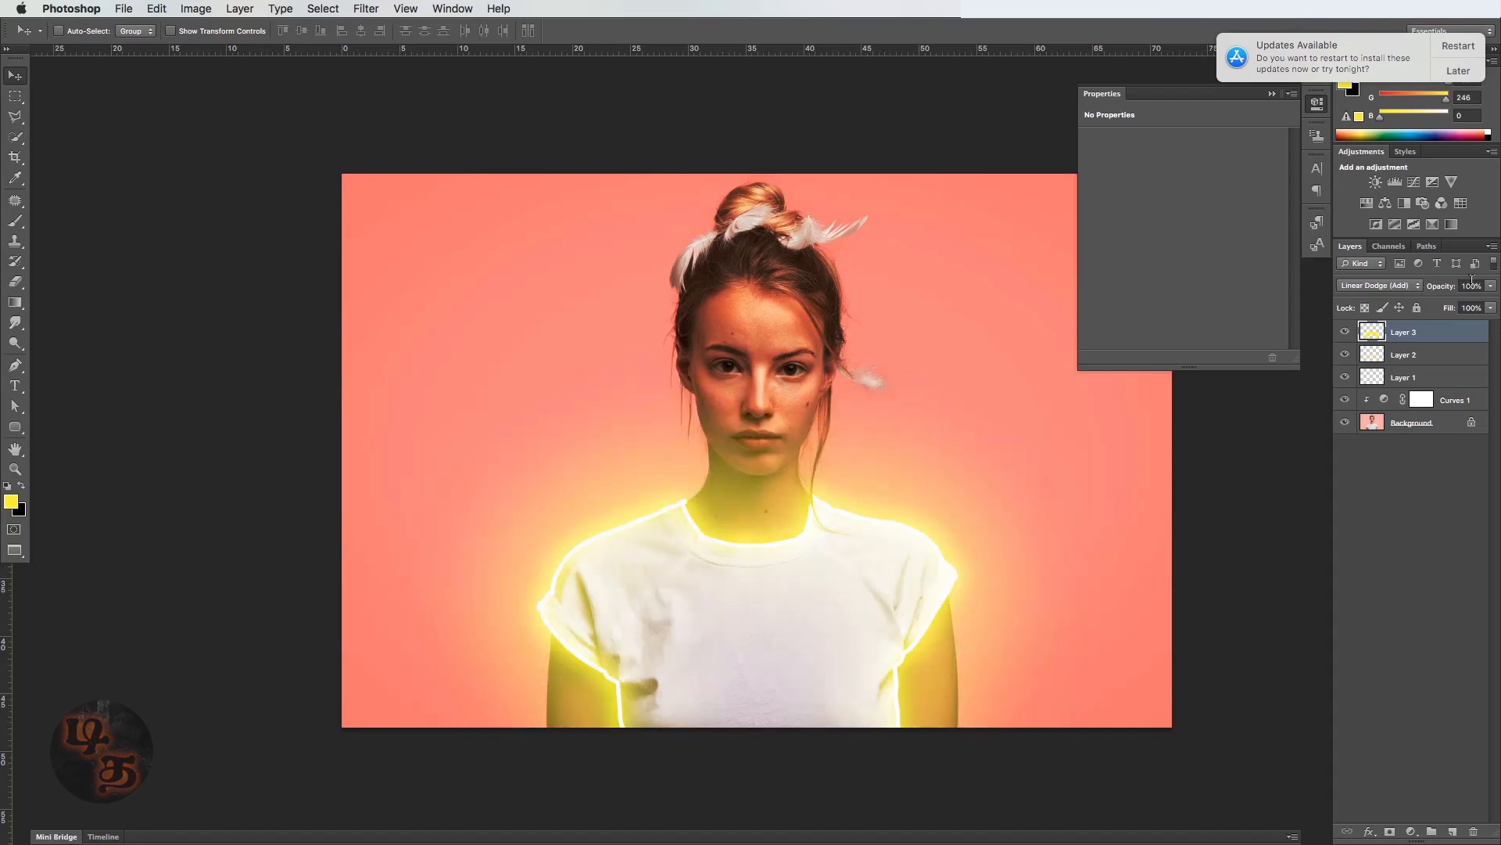
Lower the opacity of Layer 3 to 43% and postpone the system update notification.
{"action": "left_click_drag", "start_coordinate": [1489, 290], "coordinate": [1457, 305]}
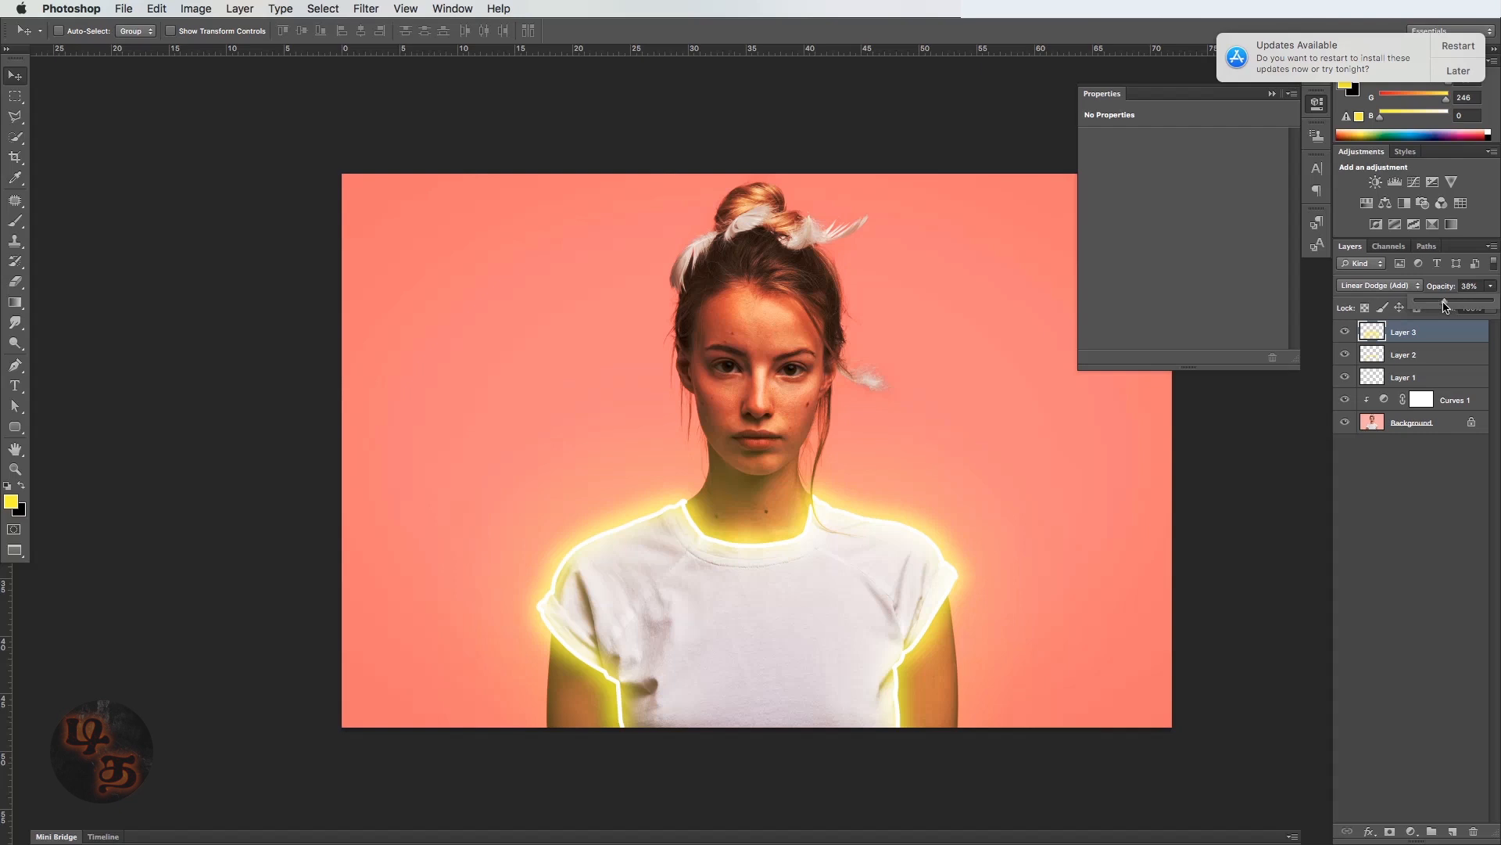
{"action": "left_click_drag", "start_coordinate": [1445, 306], "coordinate": [1448, 307]}
{"action": "left_click", "coordinate": [1433, 568]}
{"action": "left_click", "coordinate": [1456, 71]}
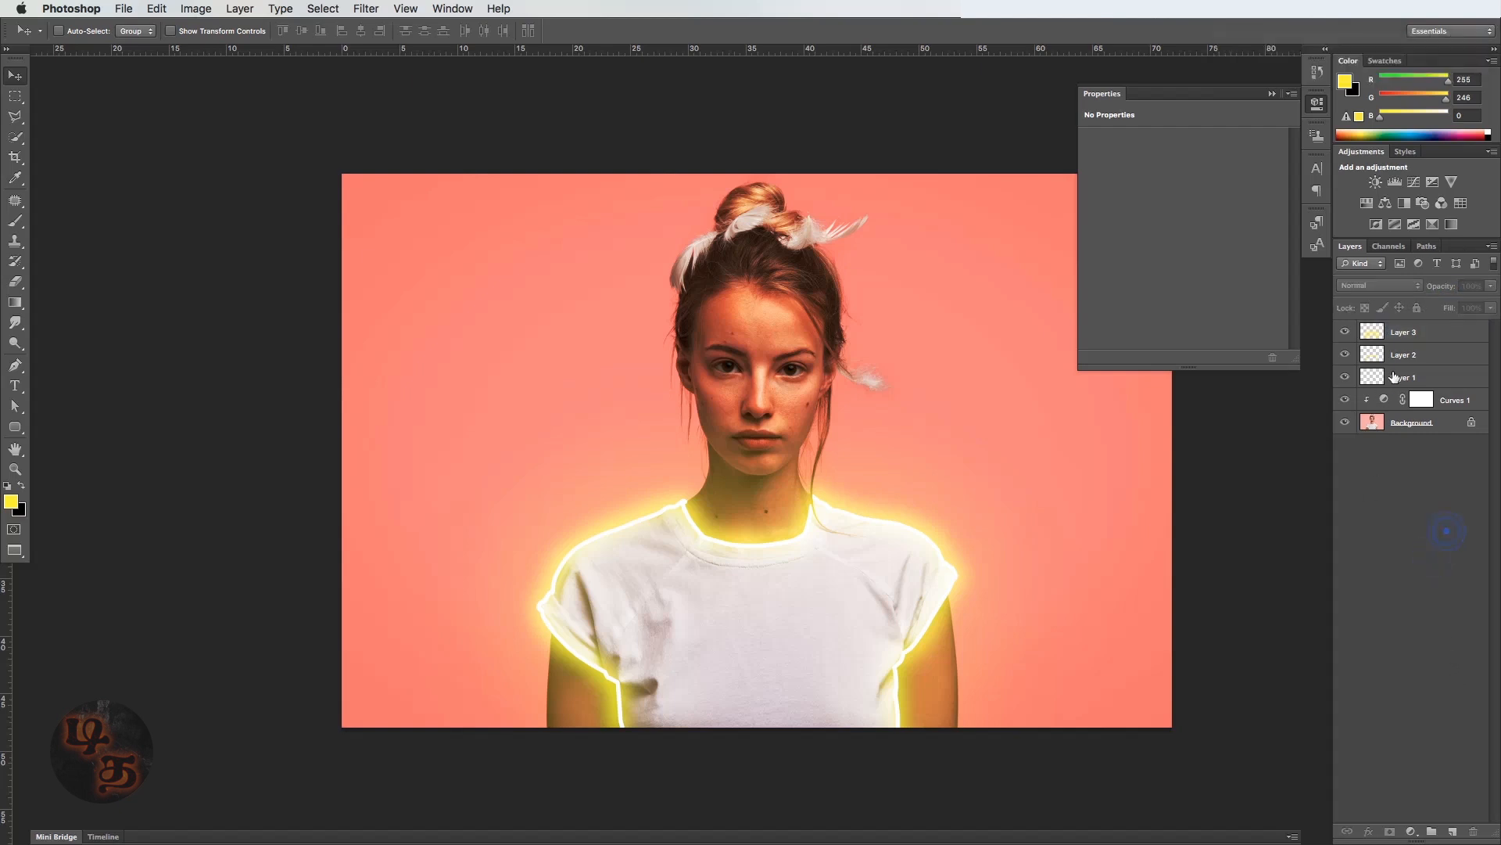
Add a Hue/Saturation adjustment layer above Layer 3.
{"action": "left_click", "coordinate": [1415, 333]}
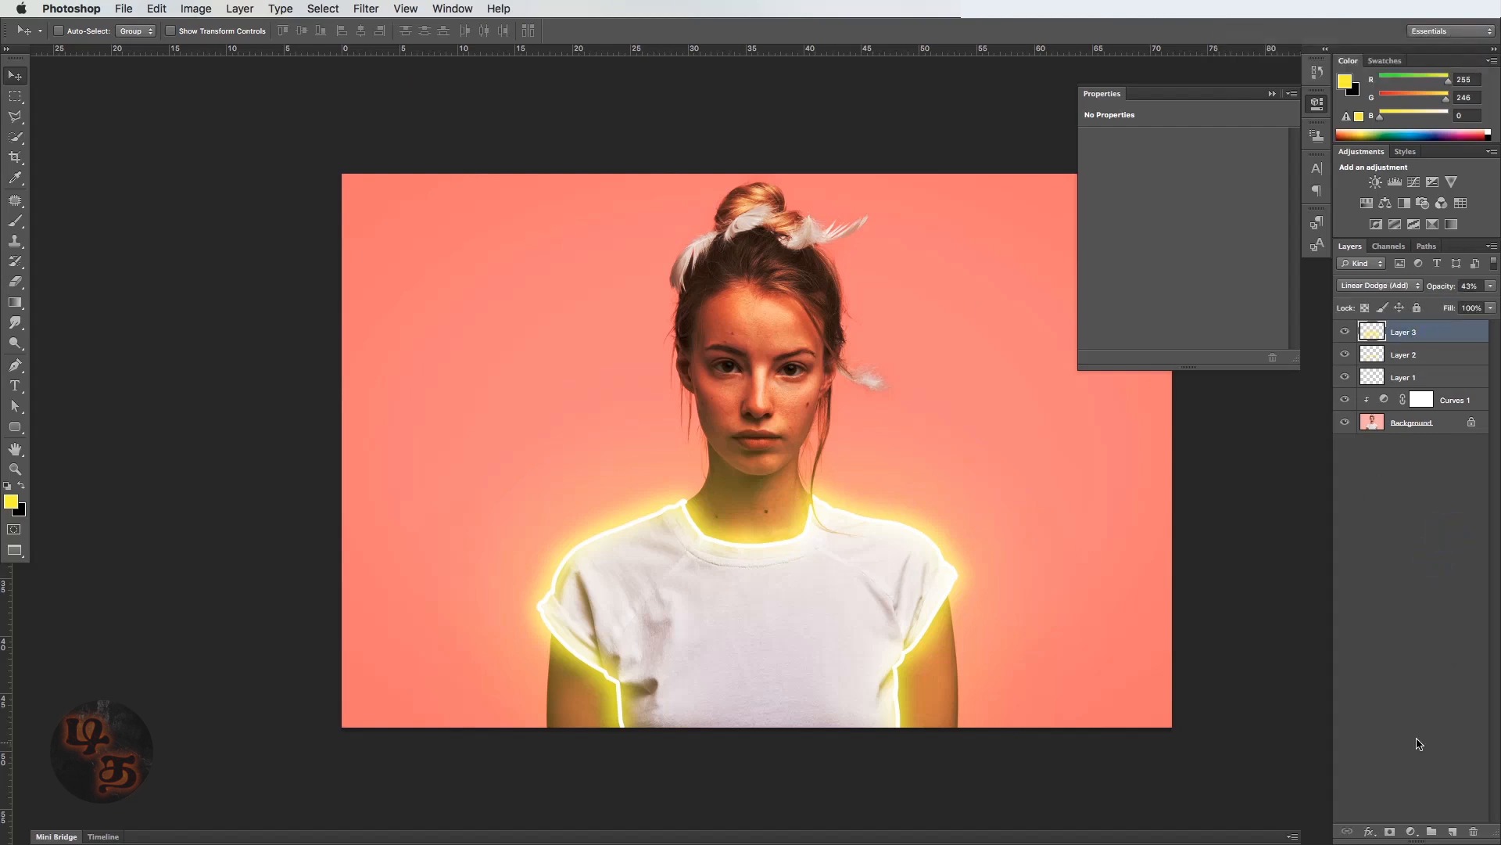
{"action": "left_click", "coordinate": [1412, 834]}
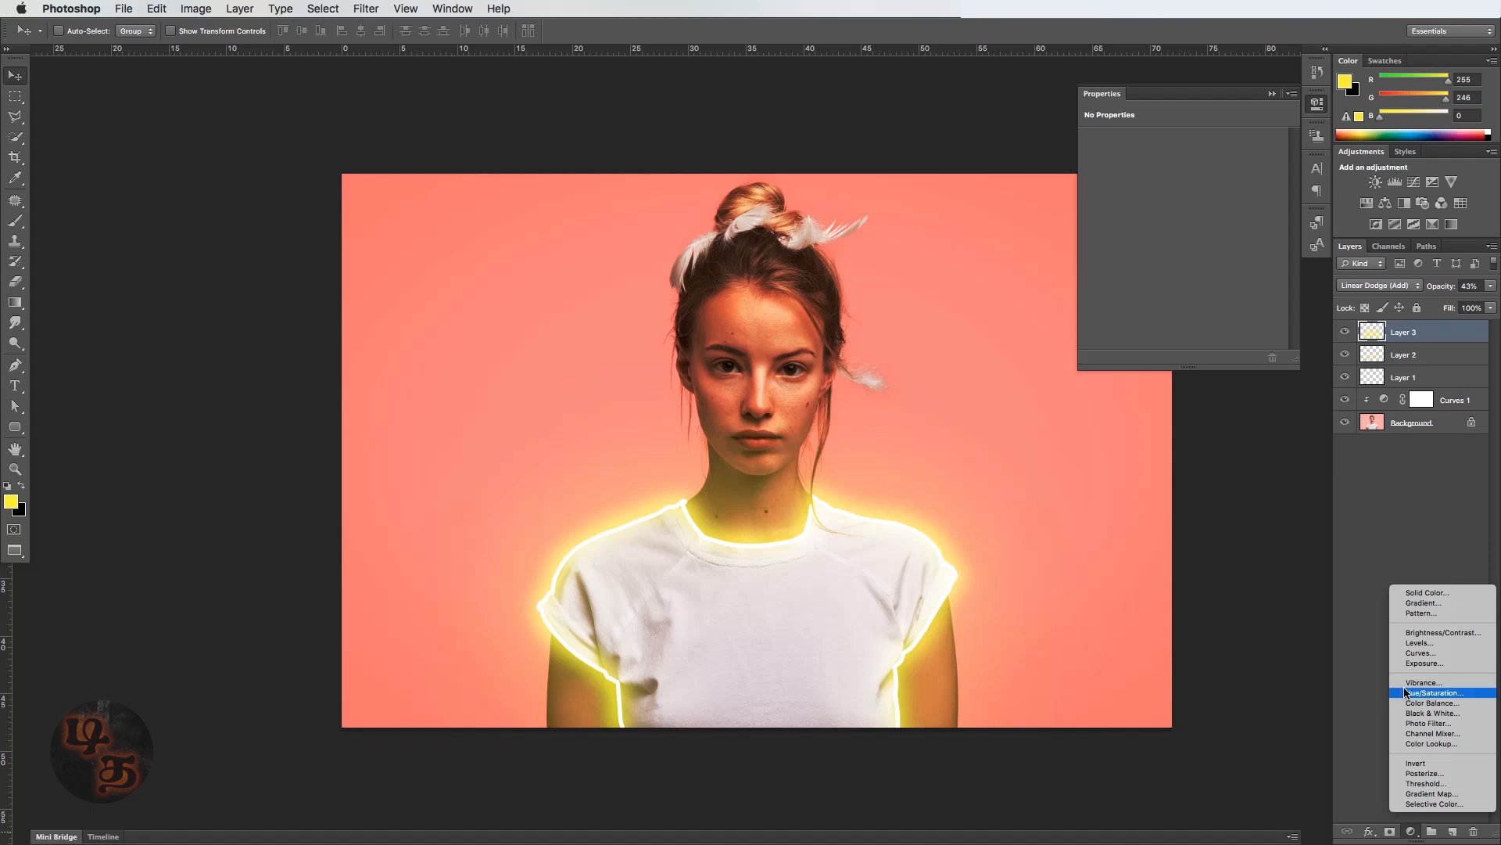
{"action": "left_click", "coordinate": [1431, 693]}
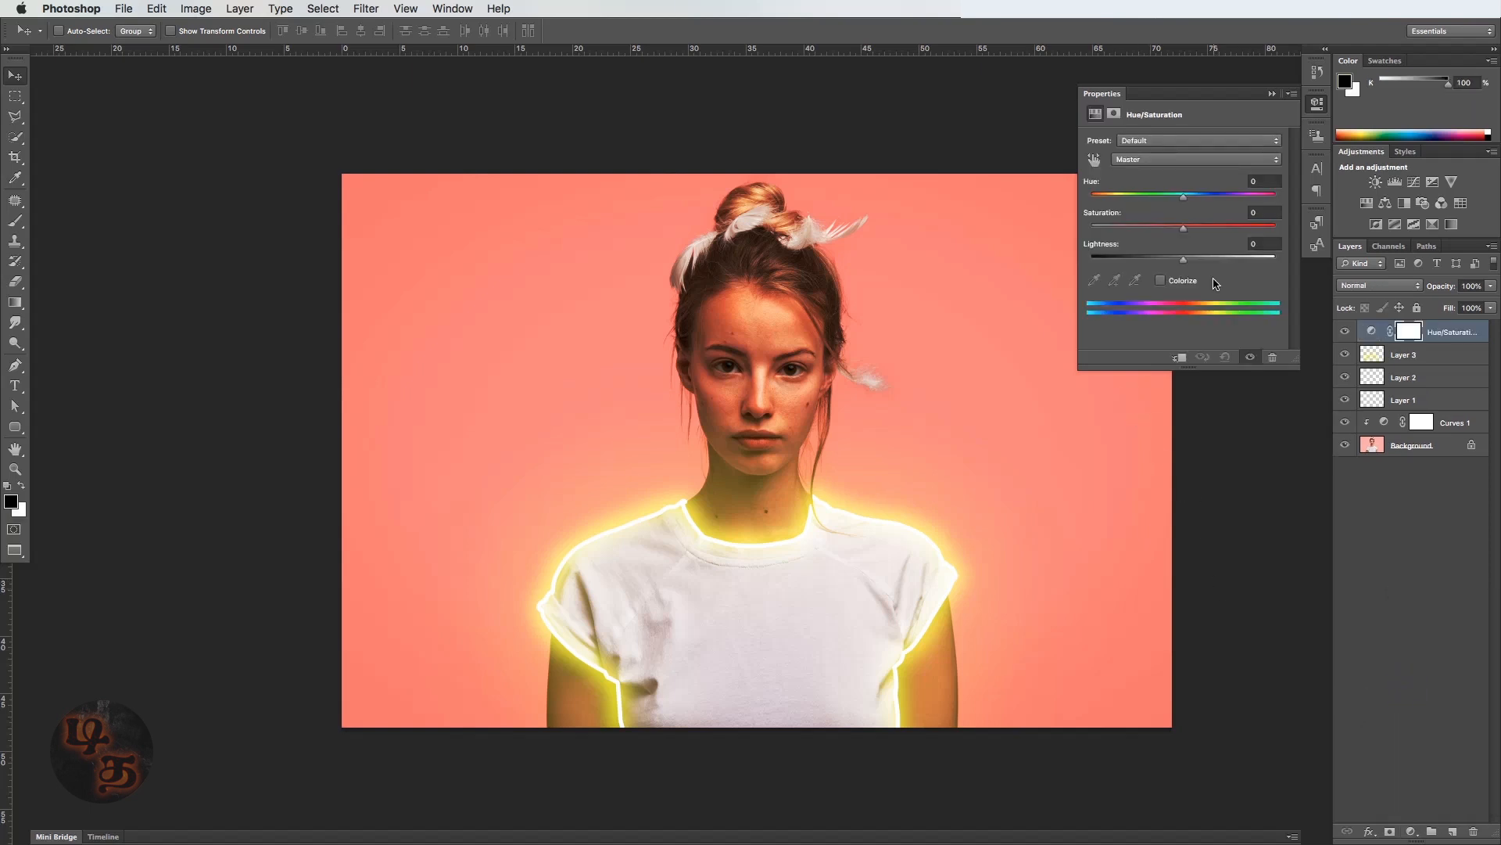
Raise the Hue/Saturation adjustment's saturation to +22 and clip the adjustment to Layer 3.
{"action": "left_click_drag", "start_coordinate": [1202, 231], "coordinate": [1205, 231]}
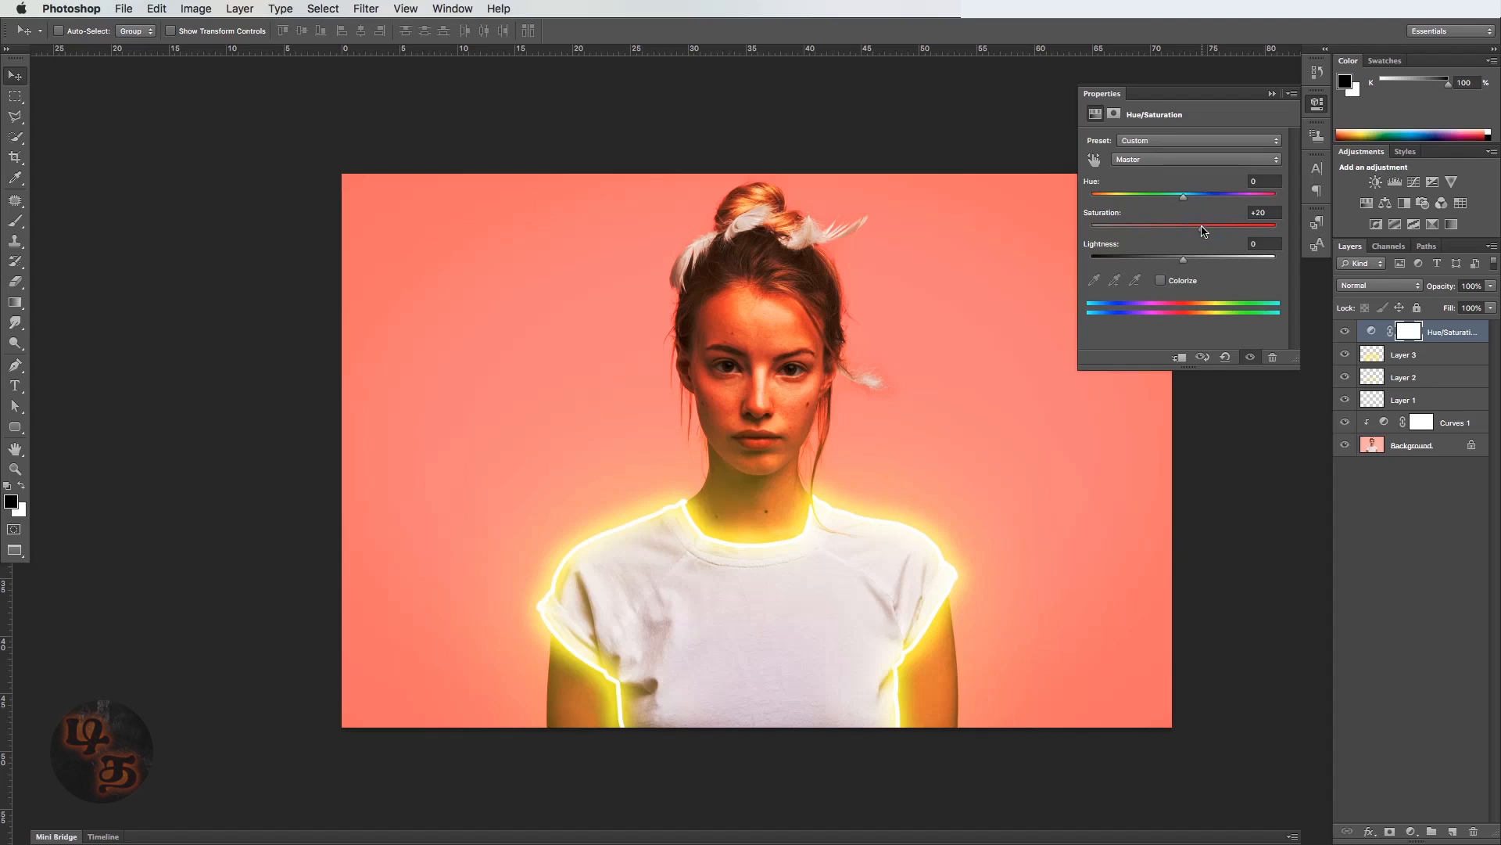
{"action": "left_click", "coordinate": [1180, 357]}
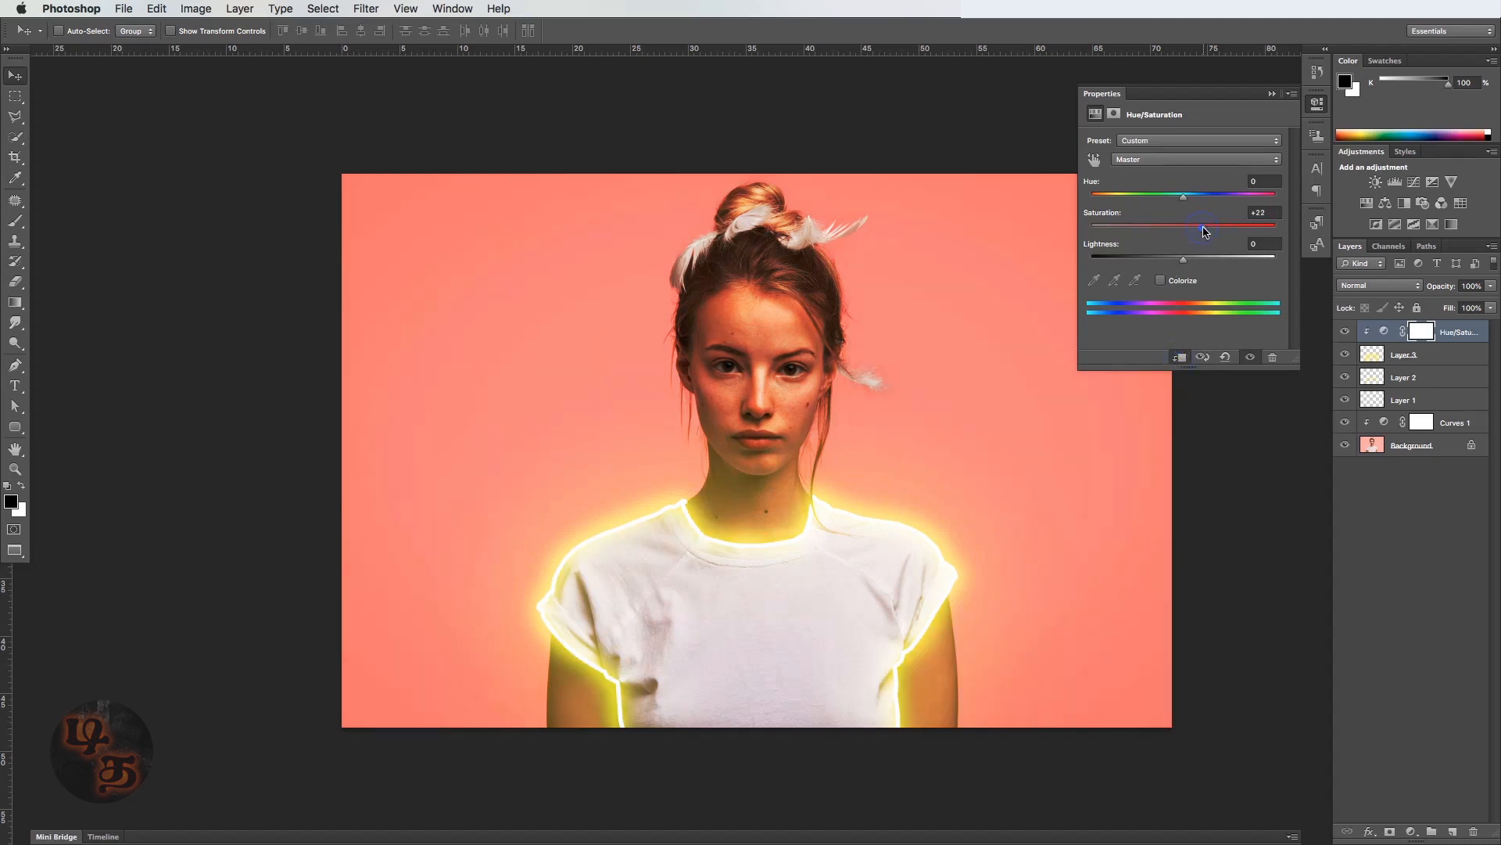
{"action": "mouse_move", "coordinate": [1187, 261]}
{"action": "left_mouse_down"}
{"action": "mouse_move", "coordinate": [1206, 259]}
{"action": "mouse_move", "coordinate": [1182, 262]}
{"action": "left_mouse_up"}
{"action": "left_click", "coordinate": [1413, 582]}
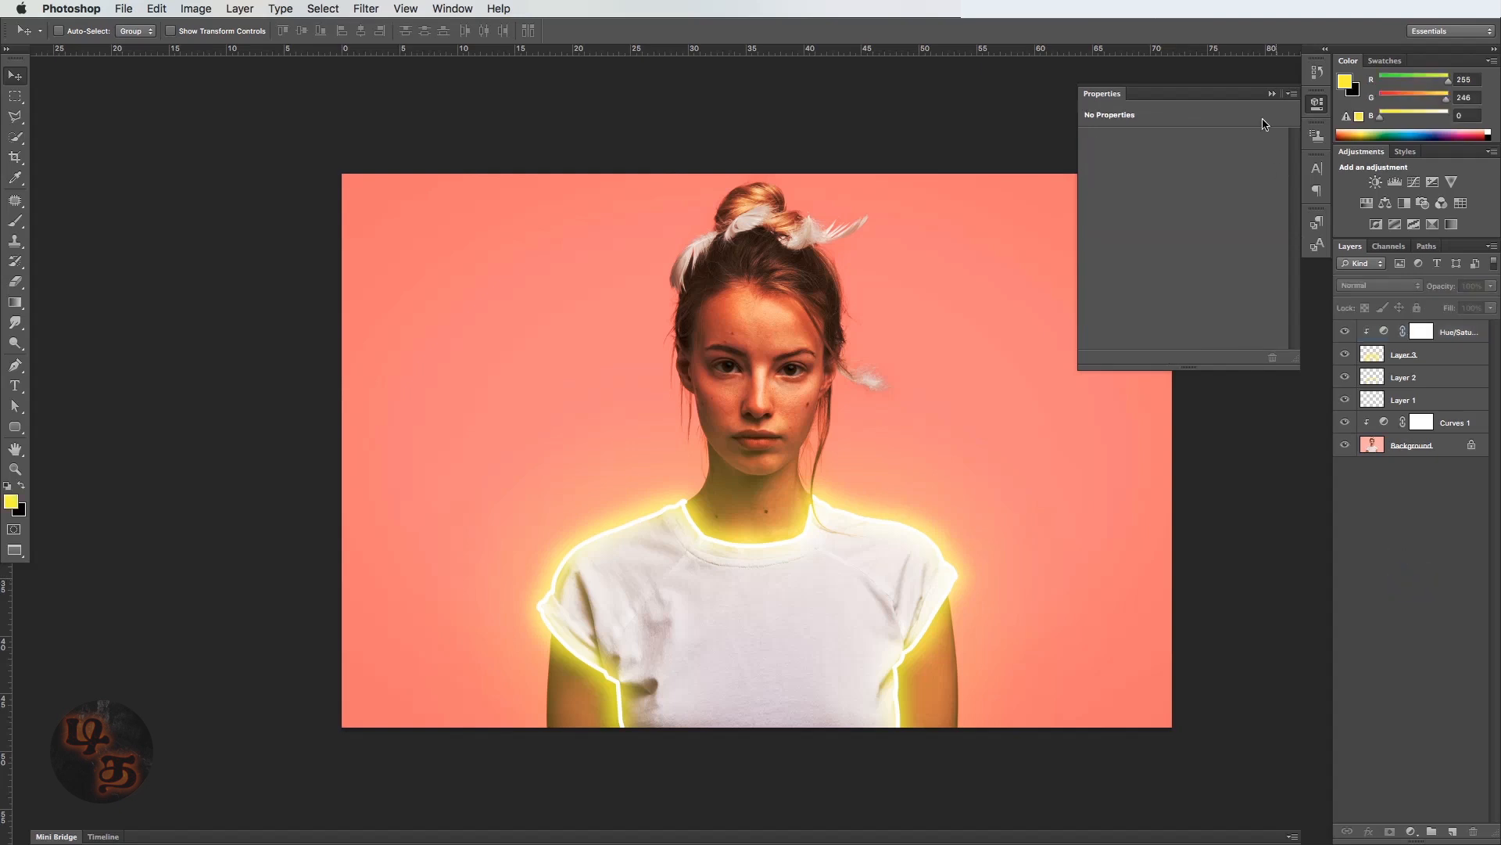
{"action": "left_click", "coordinate": [1270, 93]}
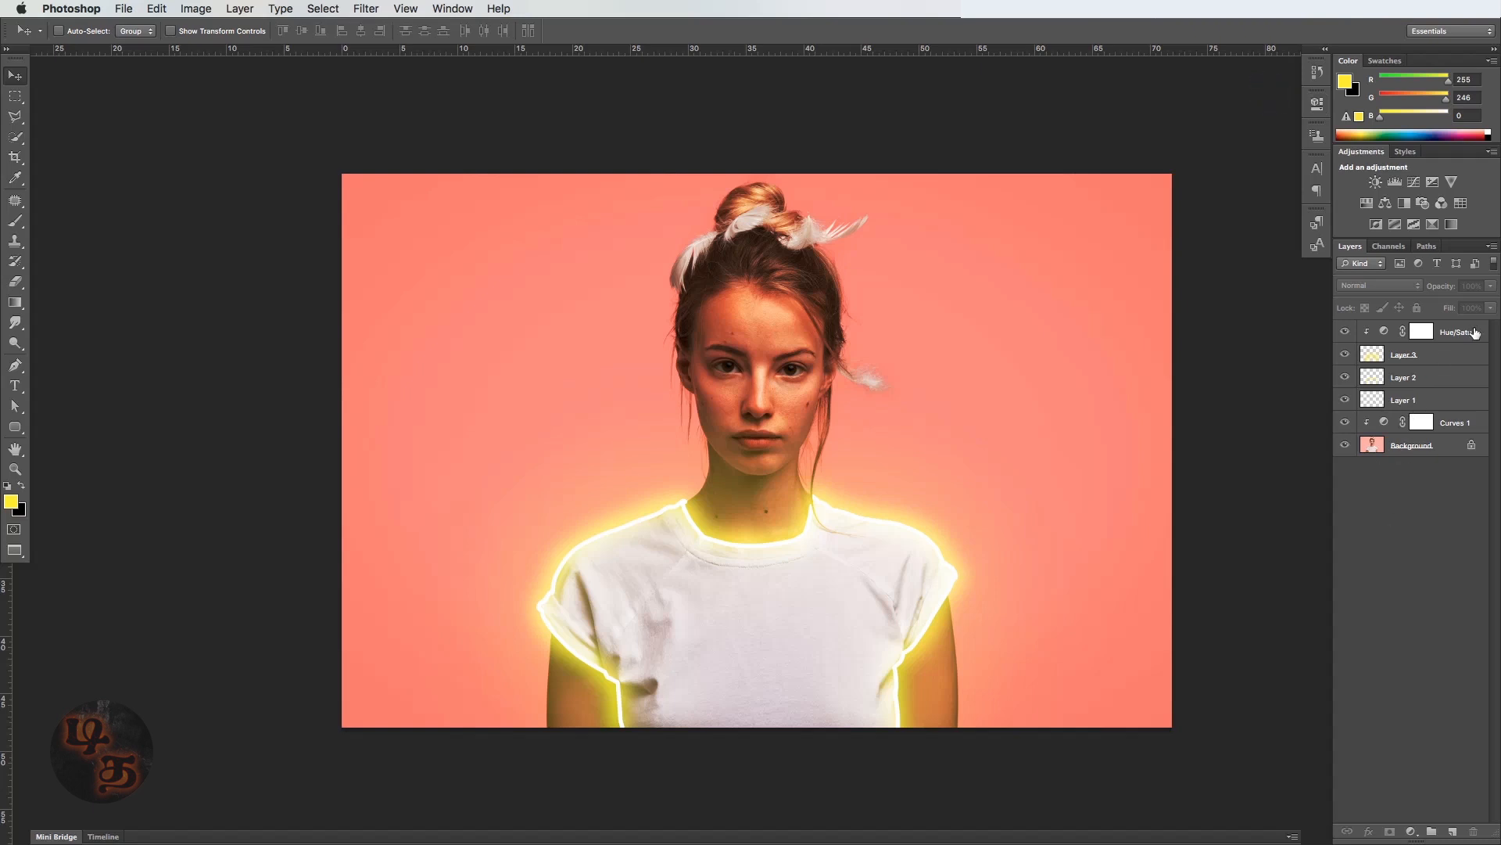
Create a new Layer 4 above the Hue/Saturation adjustment and set its blend mode to Linear Dodge (Add).
{"action": "key", "text": "super+shift+n"}
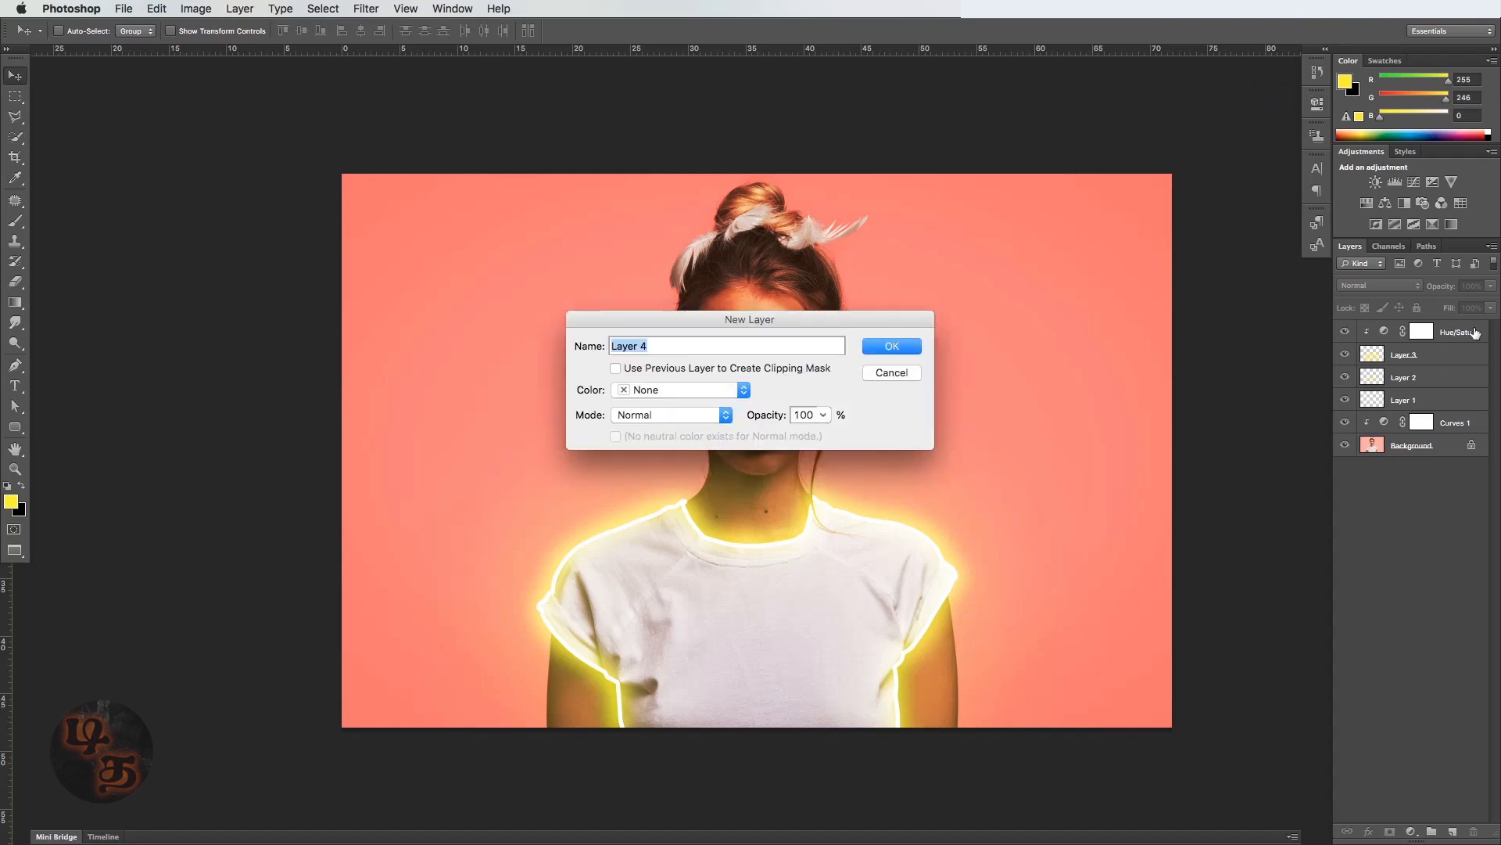
{"action": "key", "text": "Return"}
{"action": "key", "text": "b"}
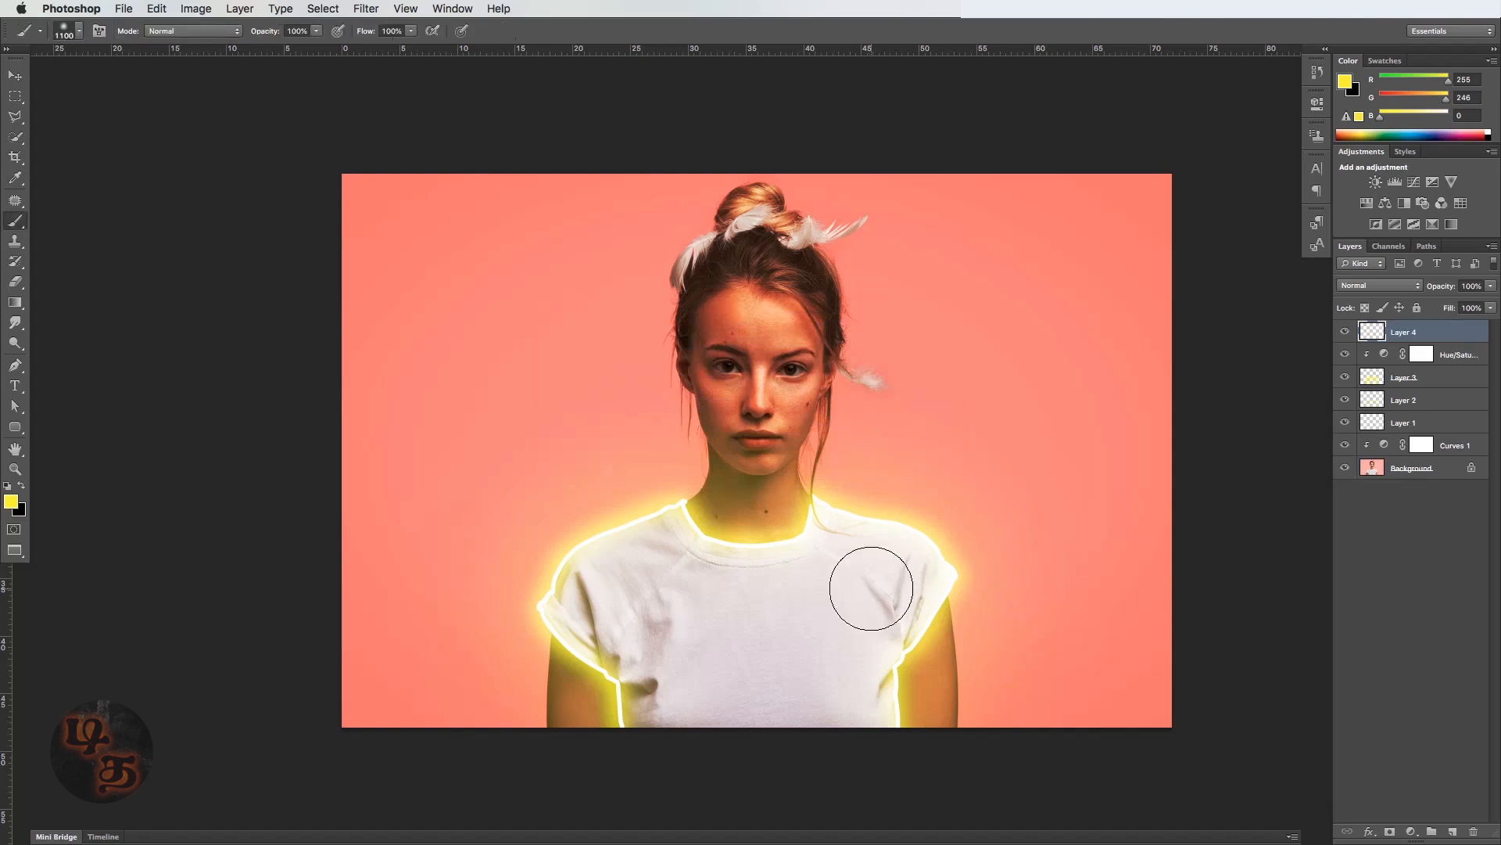
{"action": "key", "text": "bracketleft"}
{"action": "key", "text": "bracketleft"}
{"action": "key", "text": "bracketleft"}
{"action": "key", "text": "bracketleft"}
{"action": "key", "text": "bracketleft"}
{"action": "key", "text": "bracketleft"}
{"action": "key", "text": "bracketleft"}
{"action": "key", "text": "bracketleft"}
{"action": "key", "text": "bracketleft"}
{"action": "left_click", "coordinate": [626, 649], "text": "super"}
{"action": "left_click_drag", "start_coordinate": [625, 649], "coordinate": [707, 621]}
{"action": "left_click", "coordinate": [708, 621], "text": "alt+super"}
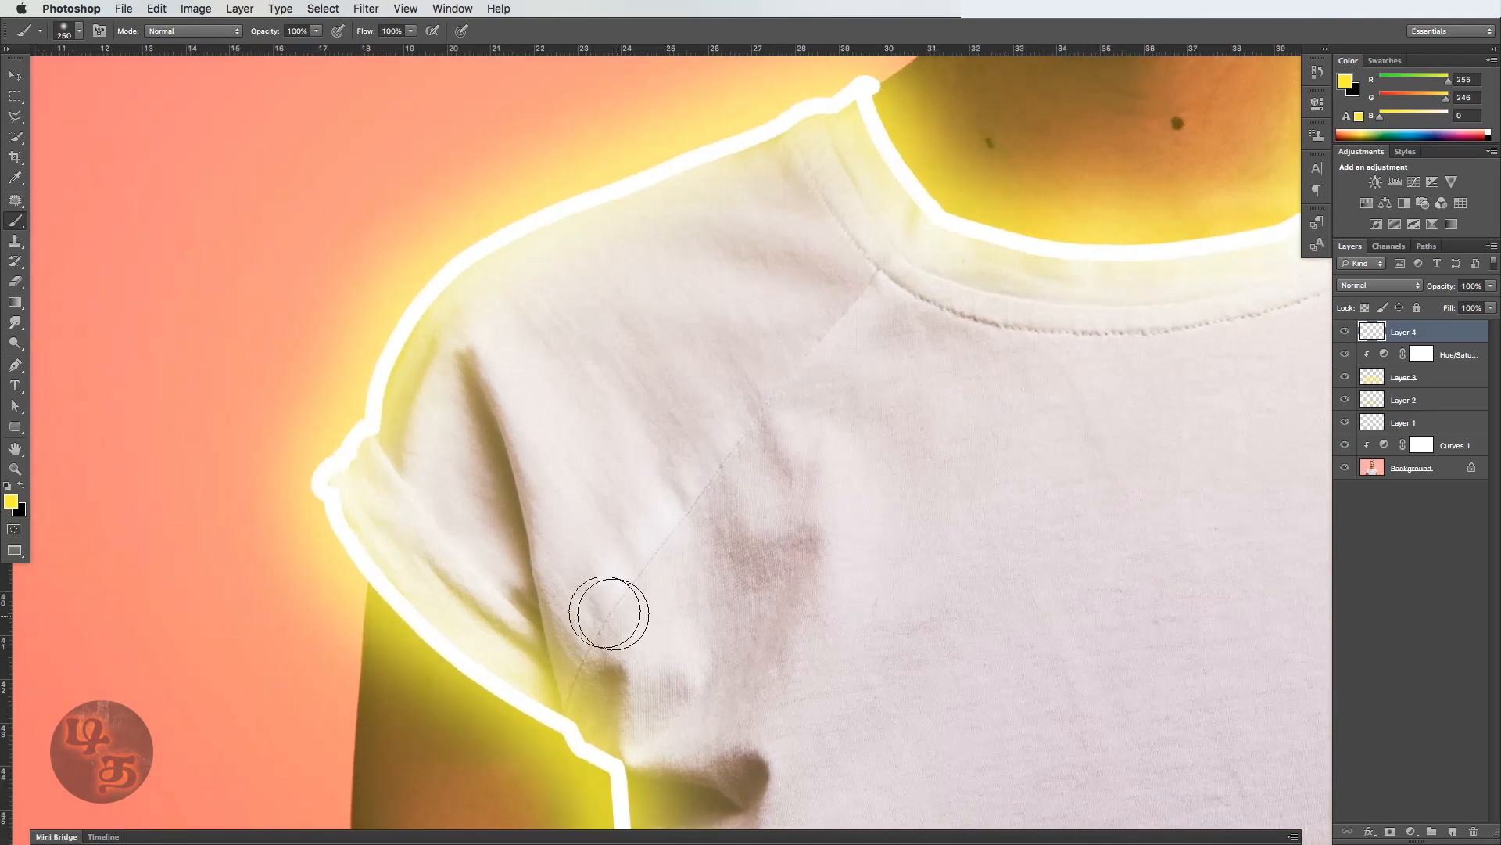
{"action": "left_click", "coordinate": [527, 566], "text": "super"}
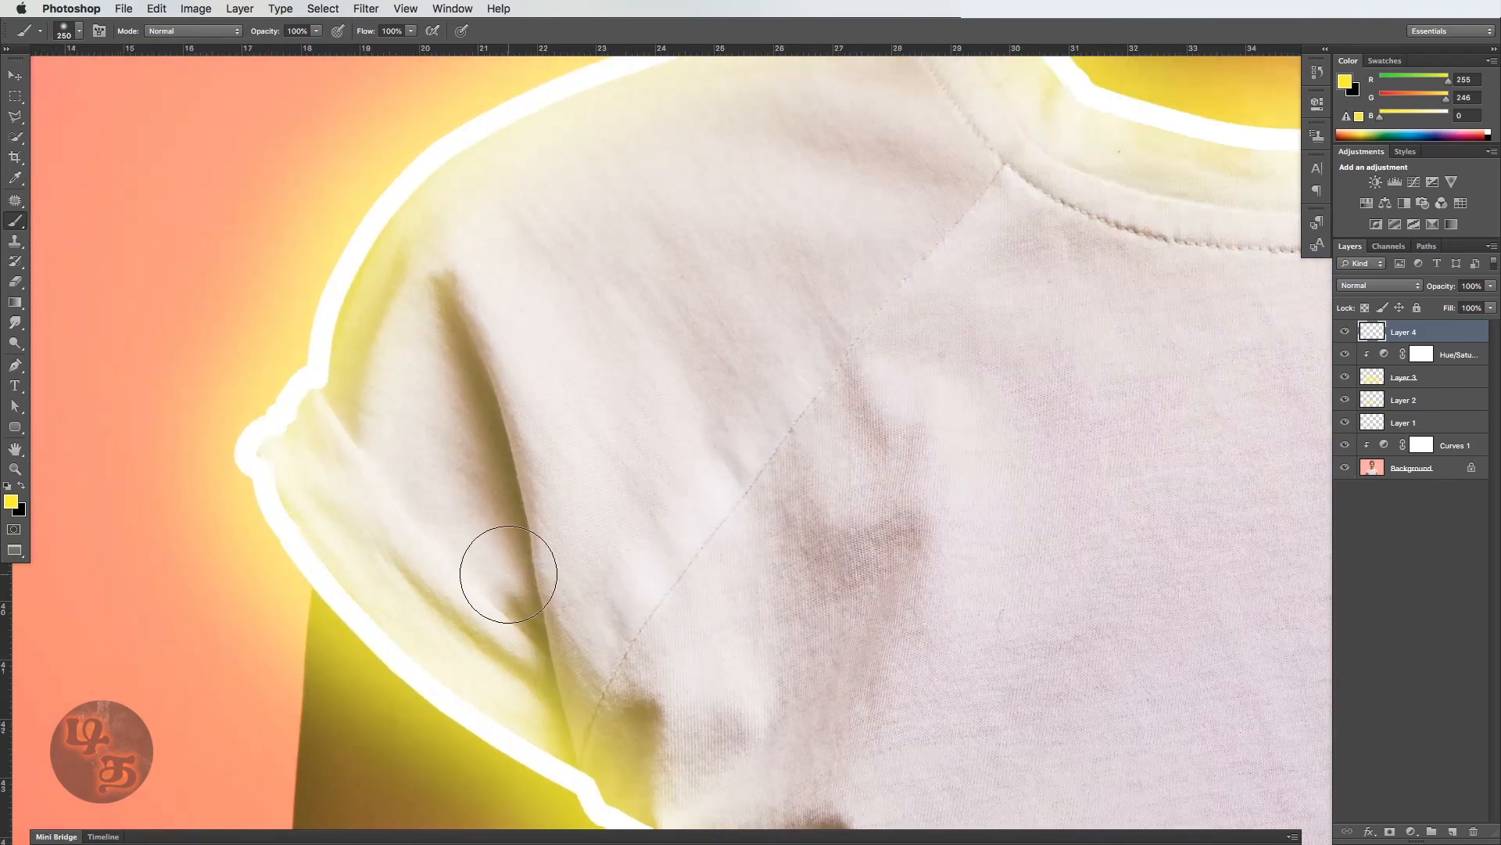
{"action": "key", "text": "bracketleft"}
{"action": "key", "text": "bracketleft"}
{"action": "key", "text": "bracketleft"}
{"action": "key", "text": "bracketleft"}
{"action": "left_click", "coordinate": [1379, 285]}
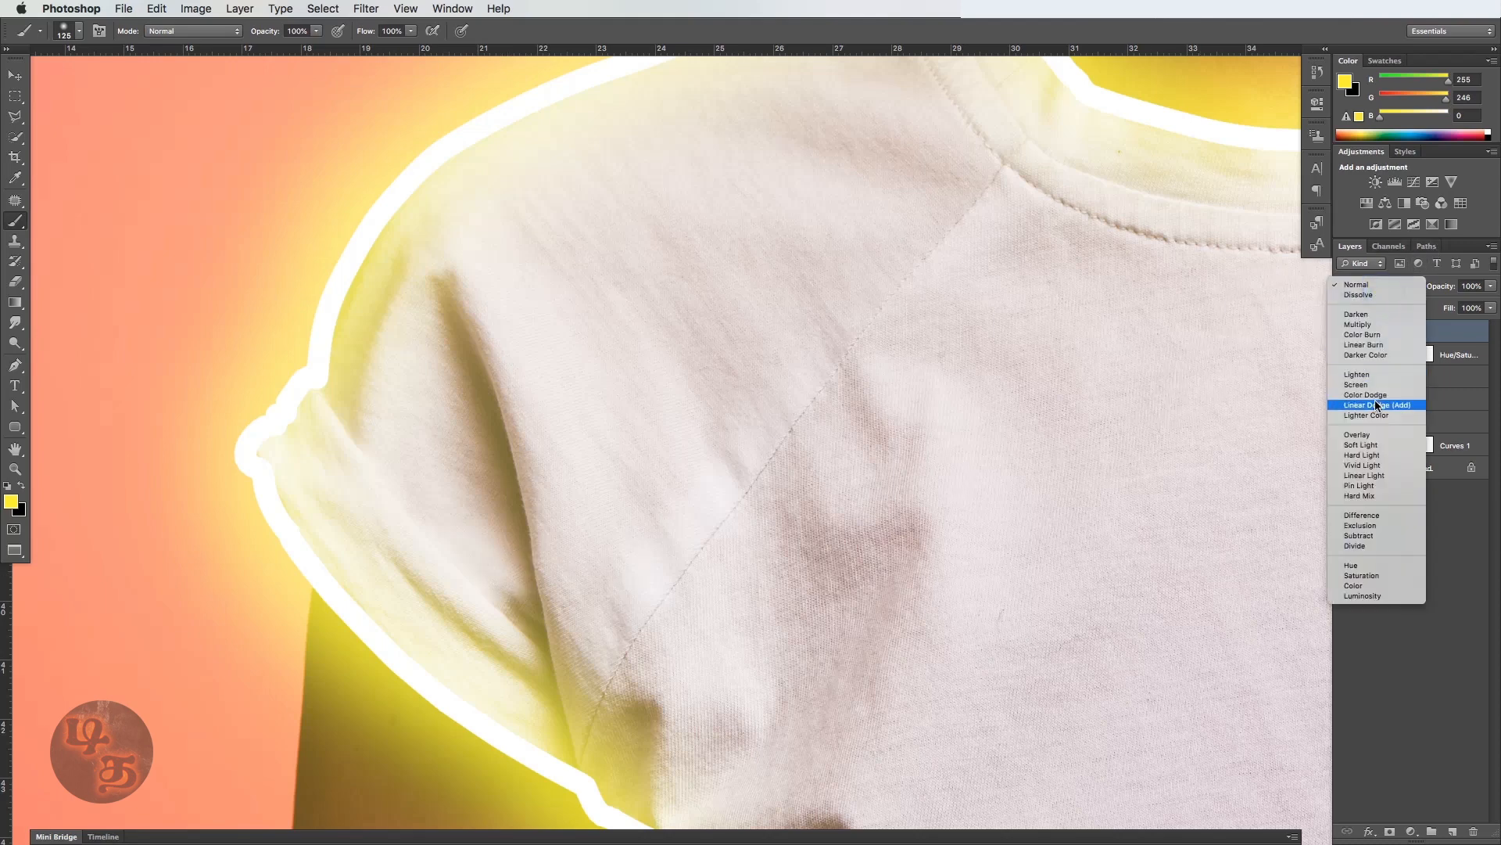
{"action": "left_click", "coordinate": [1378, 404]}
Paint a thin yellow highlight along the cuff fold of the woman's right sleeve with a soft 90 px brush.
{"action": "key", "text": "bracketleft"}
{"action": "key", "text": "bracketleft"}
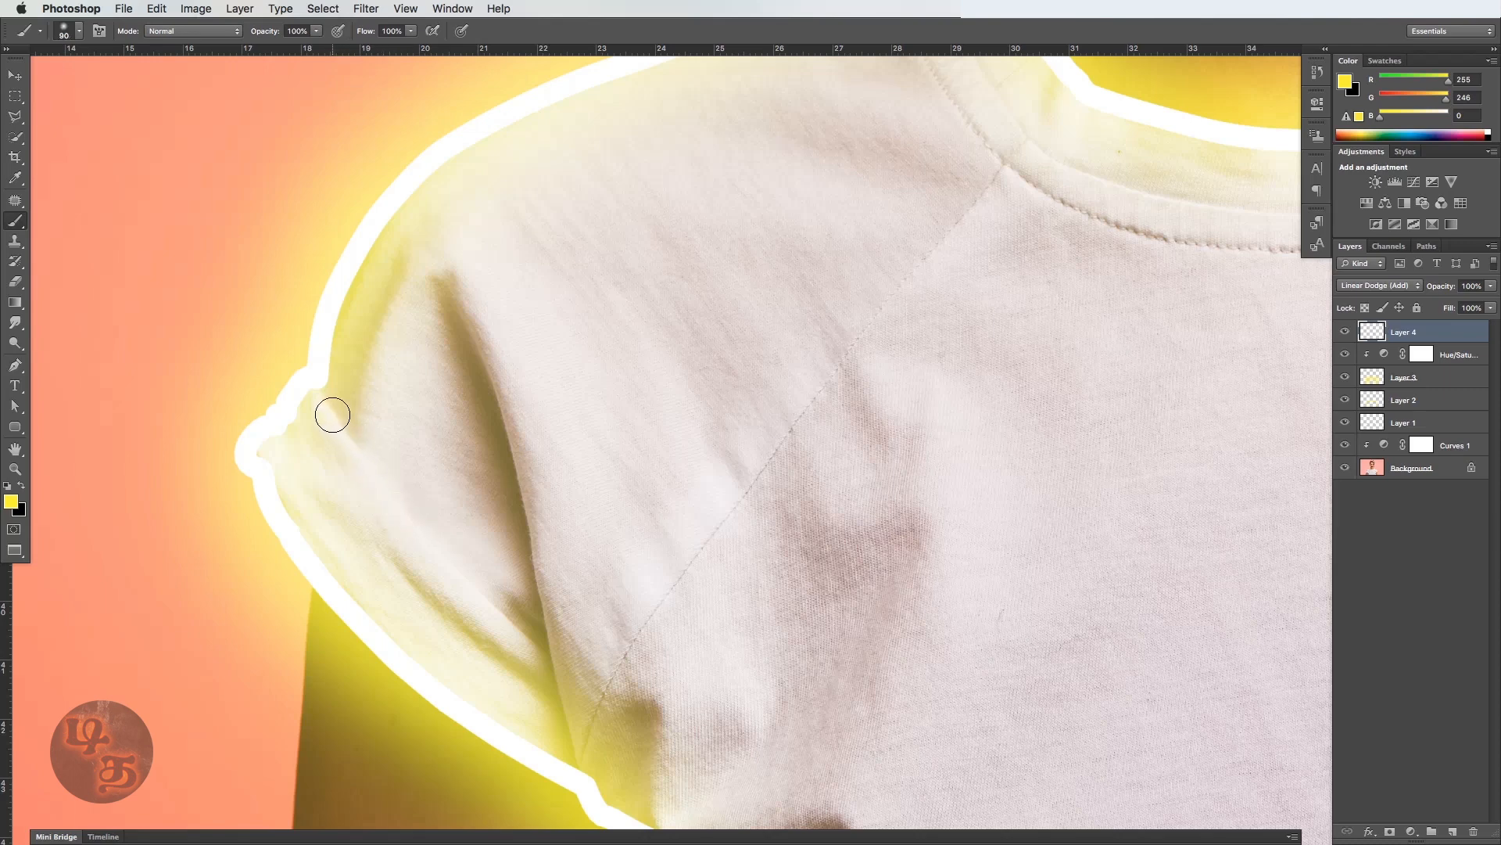
{"action": "mouse_move", "coordinate": [343, 425]}
{"action": "left_mouse_down"}
{"action": "mouse_move", "coordinate": [422, 547]}
{"action": "mouse_move", "coordinate": [513, 634]}
{"action": "left_mouse_up"}
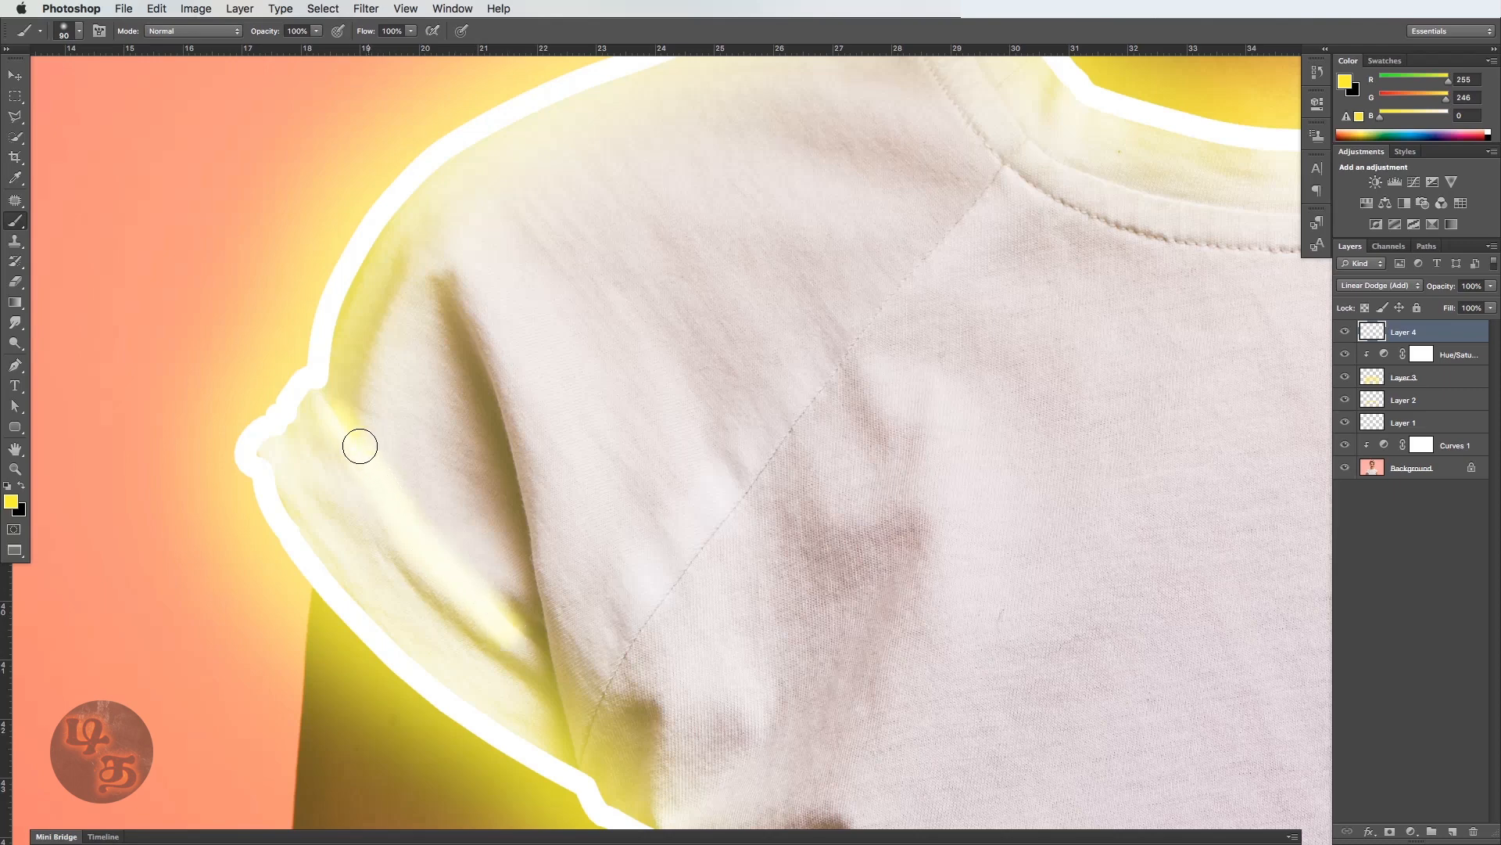
{"action": "left_click", "coordinate": [344, 427]}
Paint two wide yellow highlights beside the folds of her right shoulder and chest, enlarging the brush up to 250 px.
{"action": "left_click_drag", "start_coordinate": [568, 566], "coordinate": [527, 487]}
{"action": "key", "text": "bracketright"}
{"action": "key", "text": "bracketright"}
{"action": "key", "text": "bracketright"}
{"action": "key", "text": "bracketright"}
{"action": "key", "text": "bracketright"}
{"action": "key", "text": "bracketright"}
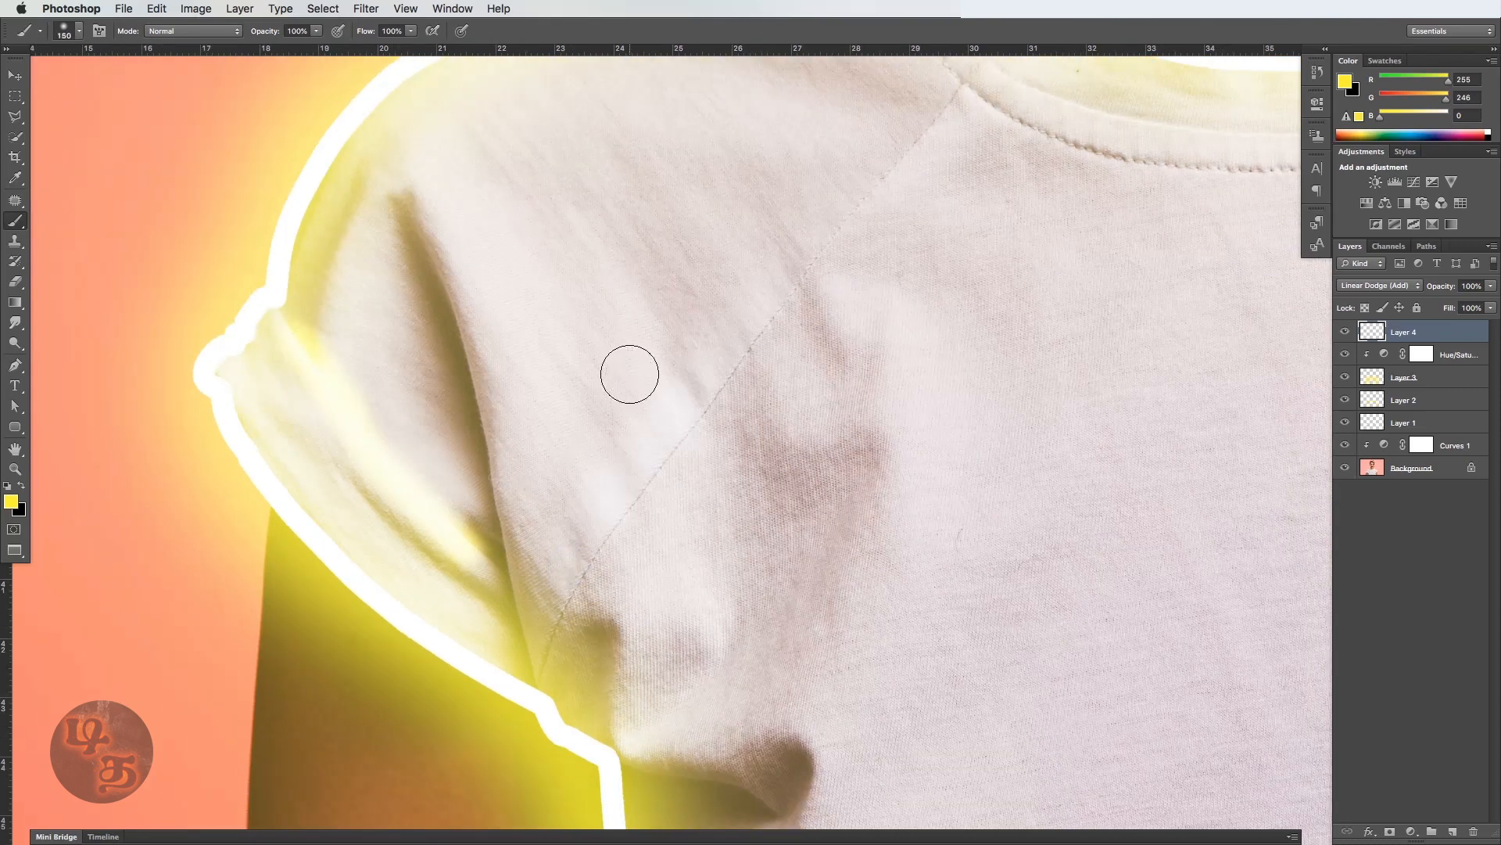
{"action": "mouse_move", "coordinate": [505, 209]}
{"action": "left_mouse_down"}
{"action": "mouse_move", "coordinate": [568, 272]}
{"action": "mouse_move", "coordinate": [635, 379]}
{"action": "mouse_move", "coordinate": [667, 585]}
{"action": "left_mouse_up"}
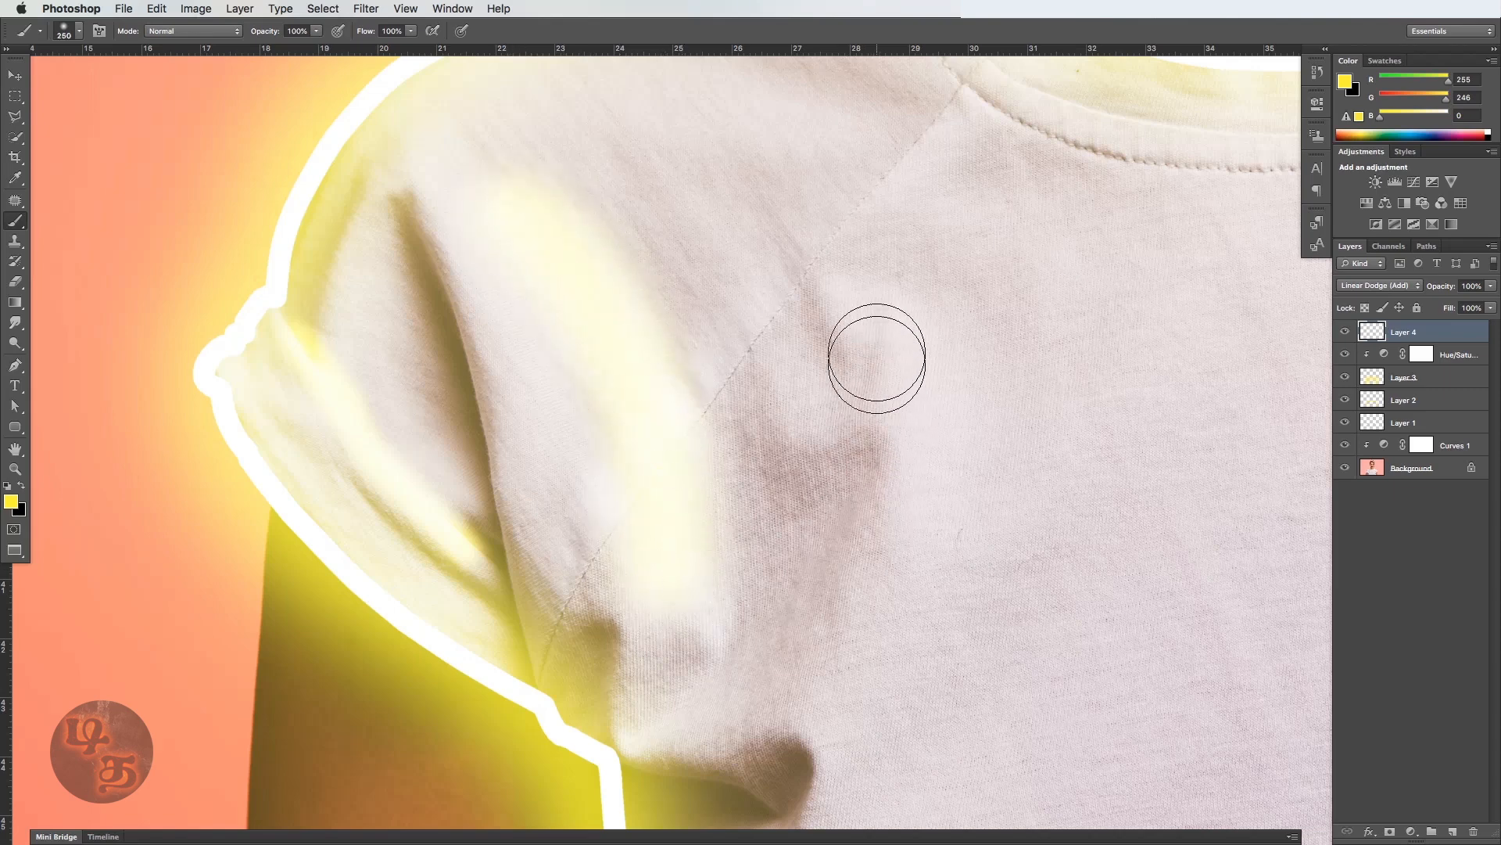
{"action": "mouse_move", "coordinate": [876, 344]}
{"action": "left_mouse_down"}
{"action": "mouse_move", "coordinate": [925, 481]}
{"action": "mouse_move", "coordinate": [914, 597]}
{"action": "mouse_move", "coordinate": [864, 693]}
{"action": "left_mouse_up"}
{"action": "scroll", "coordinate": [931, 653], "scroll_direction": "down", "scroll_amount": 1}
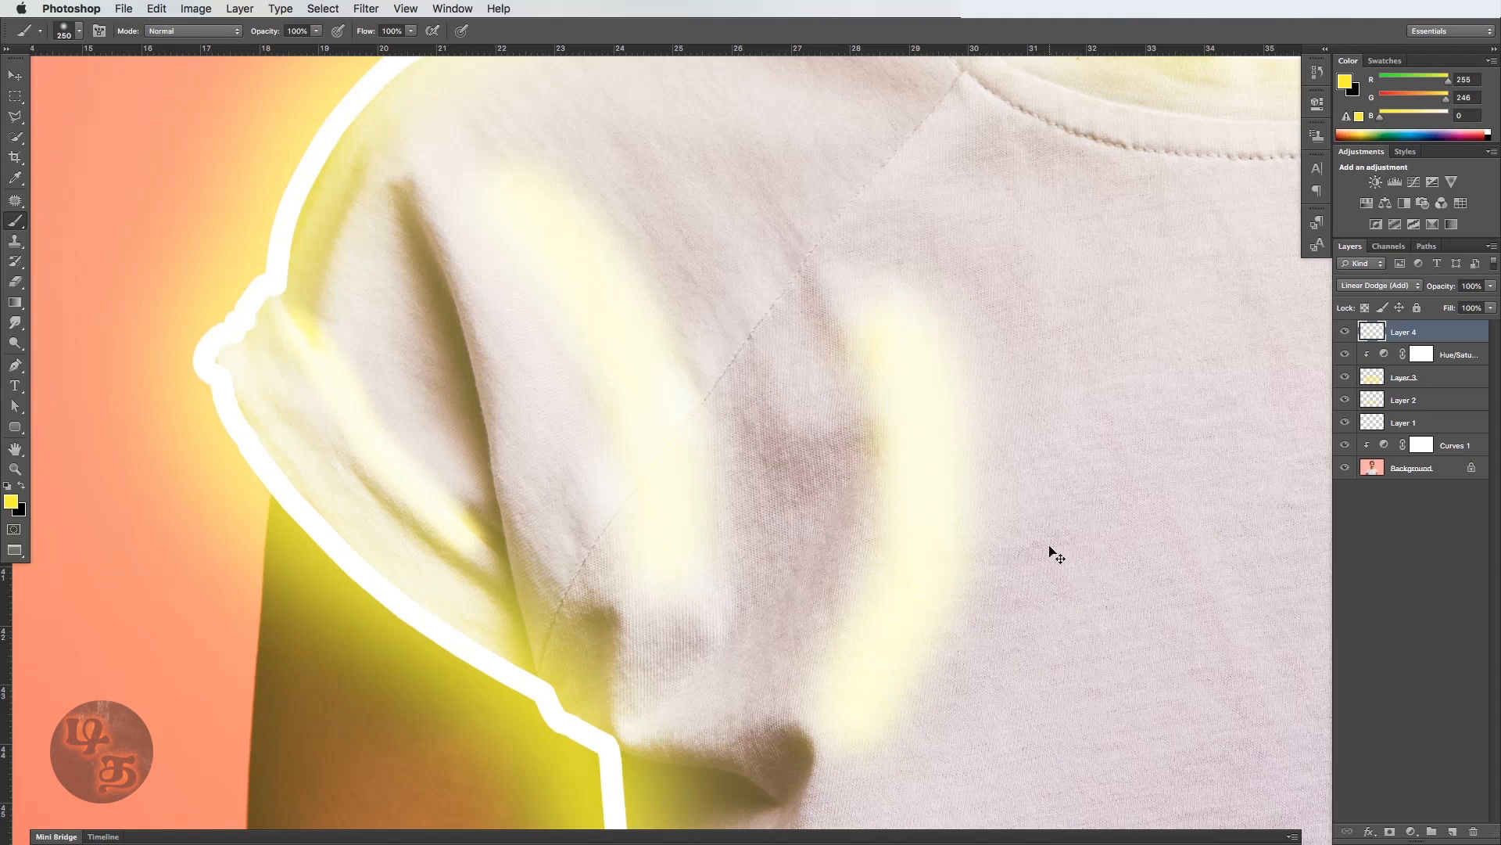
Paint yellow highlights on her left sleeve fold and along the left shoulder seam with a 150 px brush.
{"action": "key", "text": "super+minus"}
{"action": "key", "text": "super+minus"}
{"action": "left_click_drag", "start_coordinate": [1017, 499], "coordinate": [731, 508]}
{"action": "left_click_drag", "start_coordinate": [865, 340], "coordinate": [924, 337]}
{"action": "left_click_drag", "start_coordinate": [1033, 386], "coordinate": [824, 384]}
{"action": "key", "text": "bracketleft"}
{"action": "key", "text": "bracketleft"}
{"action": "key", "text": "bracketleft"}
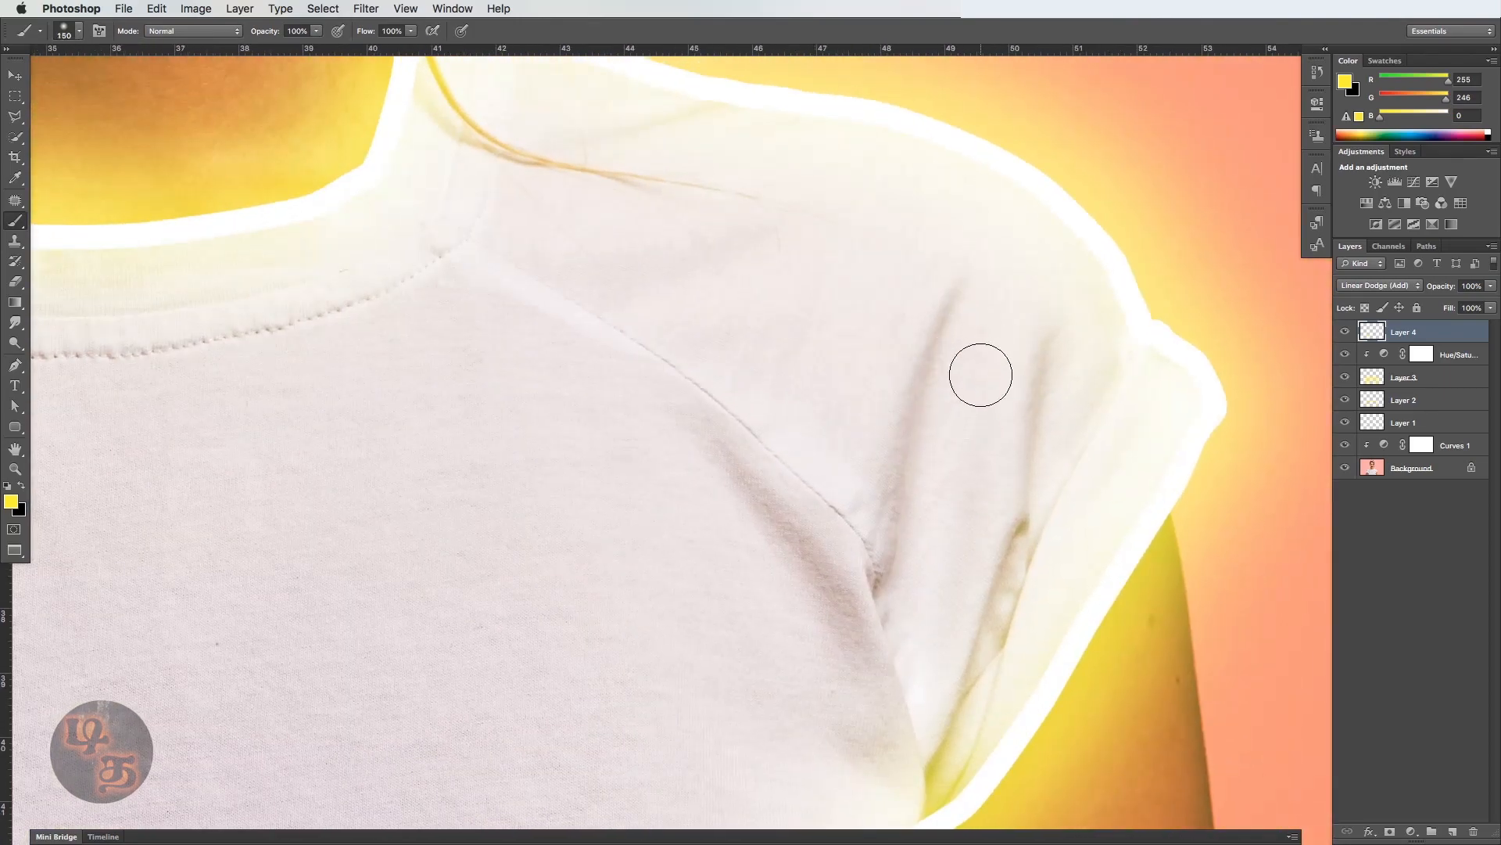
{"action": "mouse_move", "coordinate": [980, 342]}
{"action": "left_mouse_down"}
{"action": "mouse_move", "coordinate": [955, 594]}
{"action": "mouse_move", "coordinate": [935, 607]}
{"action": "left_mouse_up"}
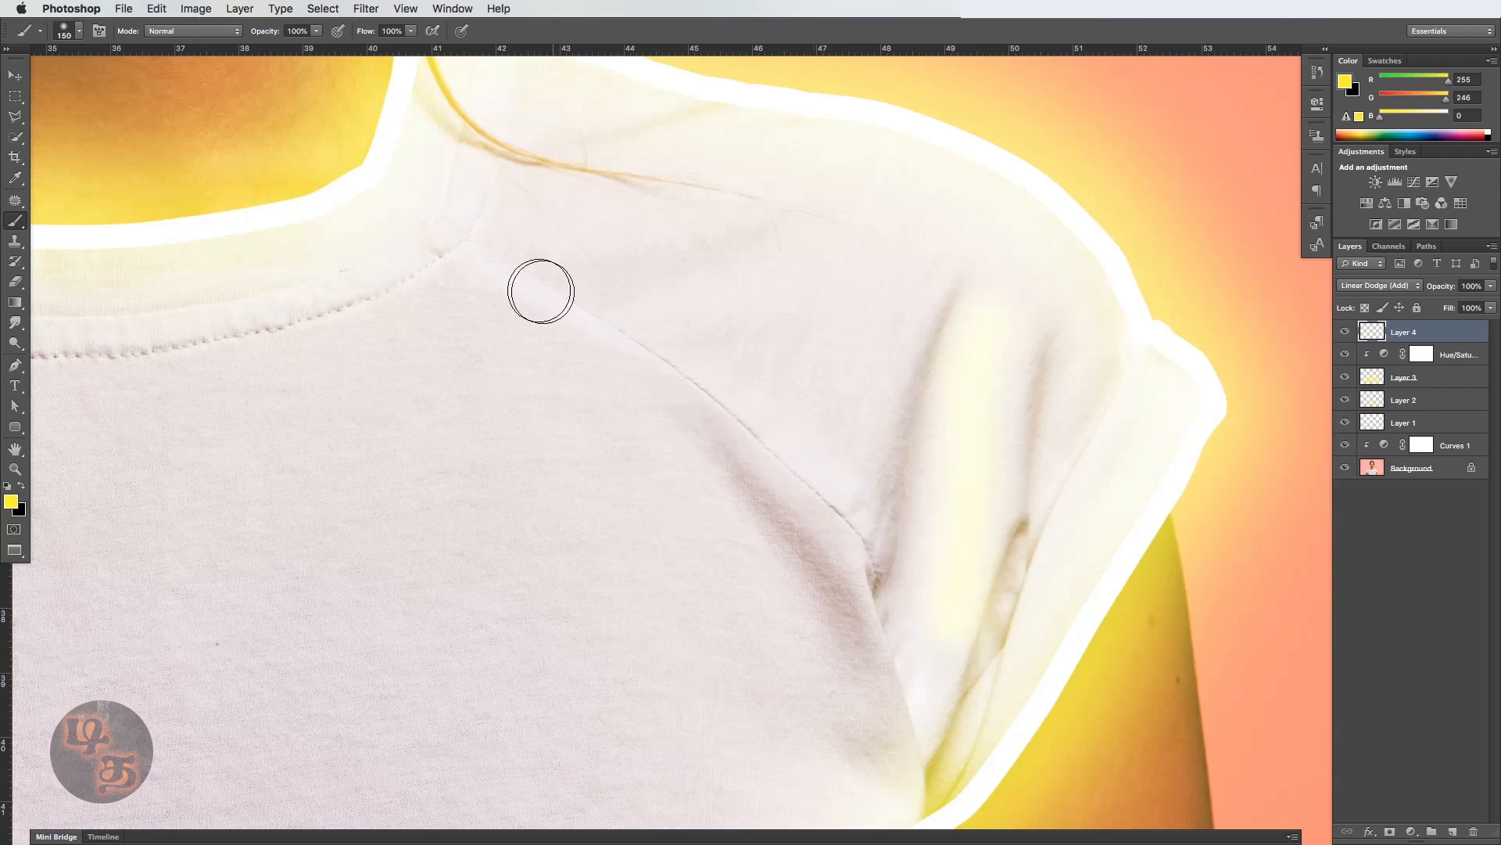
{"action": "mouse_move", "coordinate": [526, 283]}
{"action": "left_mouse_down"}
{"action": "mouse_move", "coordinate": [683, 353]}
{"action": "mouse_move", "coordinate": [809, 488]}
{"action": "left_mouse_up"}
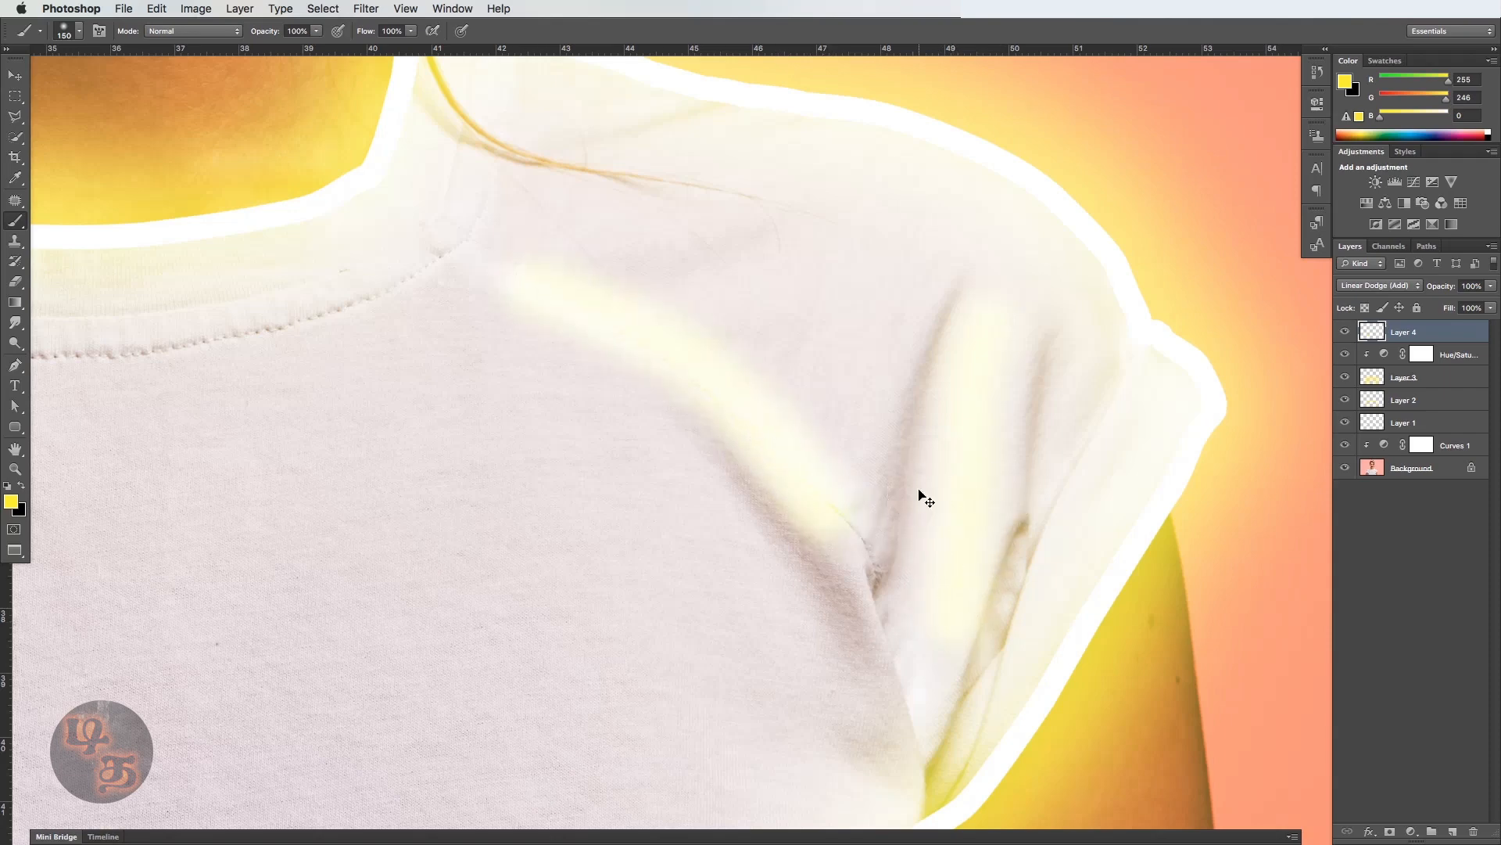
Paint a yellow stroke along the woman's jawline and under her chin with an 80 px brush.
{"action": "key", "text": "super+minus"}
{"action": "key", "text": "super+minus"}
{"action": "key", "text": "super+minus"}
{"action": "key", "text": "super+minus"}
{"action": "key", "text": "super+minus"}
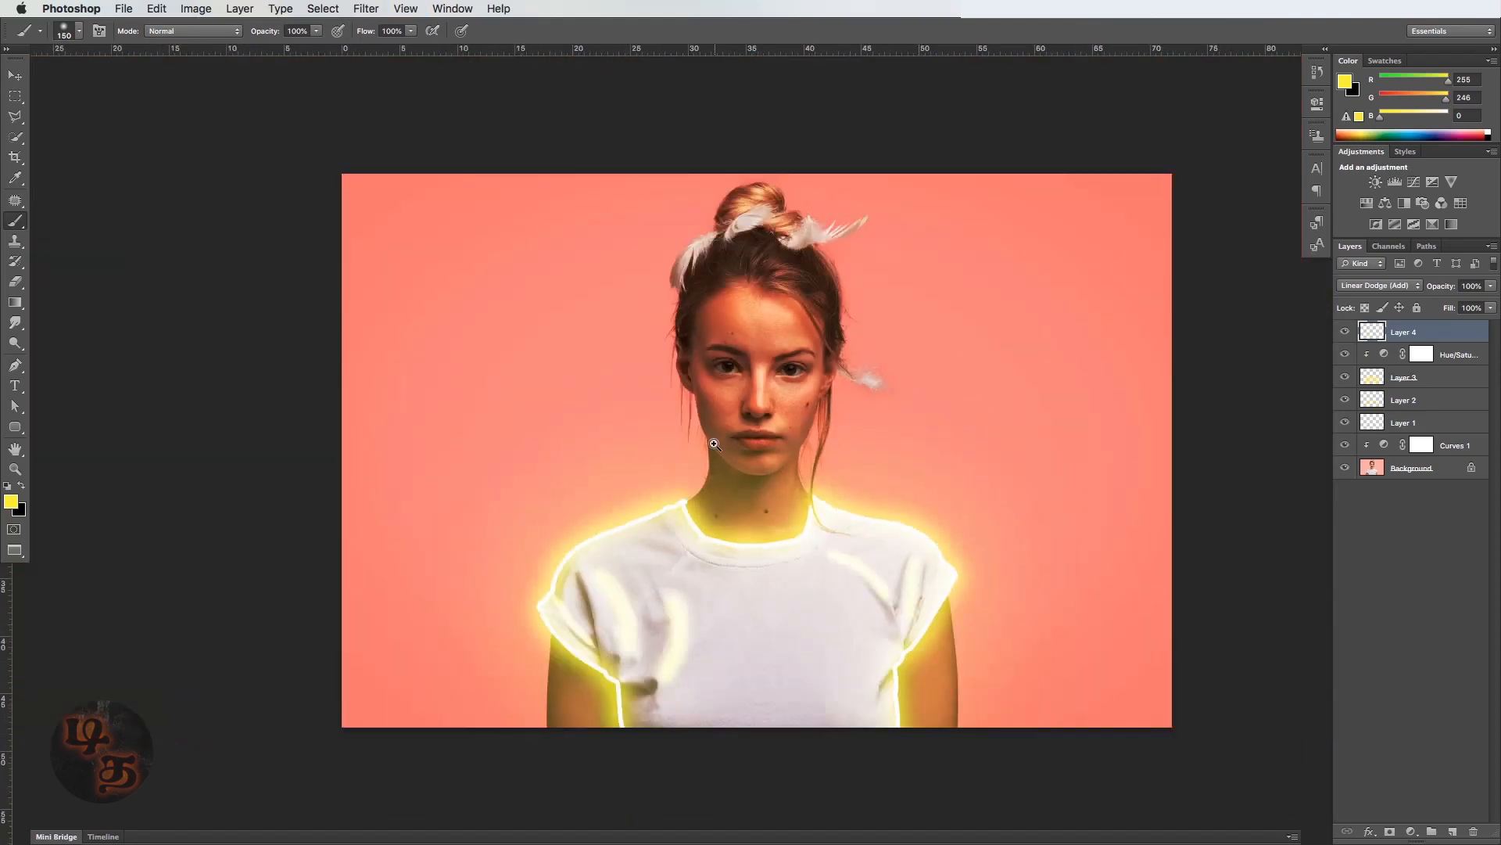
{"action": "left_click_drag", "start_coordinate": [710, 398], "coordinate": [795, 364]}
{"action": "left_click_drag", "start_coordinate": [705, 524], "coordinate": [584, 307]}
{"action": "left_click_drag", "start_coordinate": [656, 443], "coordinate": [714, 439]}
{"action": "key", "text": "bracketleft"}
{"action": "key", "text": "bracketleft"}
{"action": "key", "text": "bracketleft"}
{"action": "key", "text": "bracketleft"}
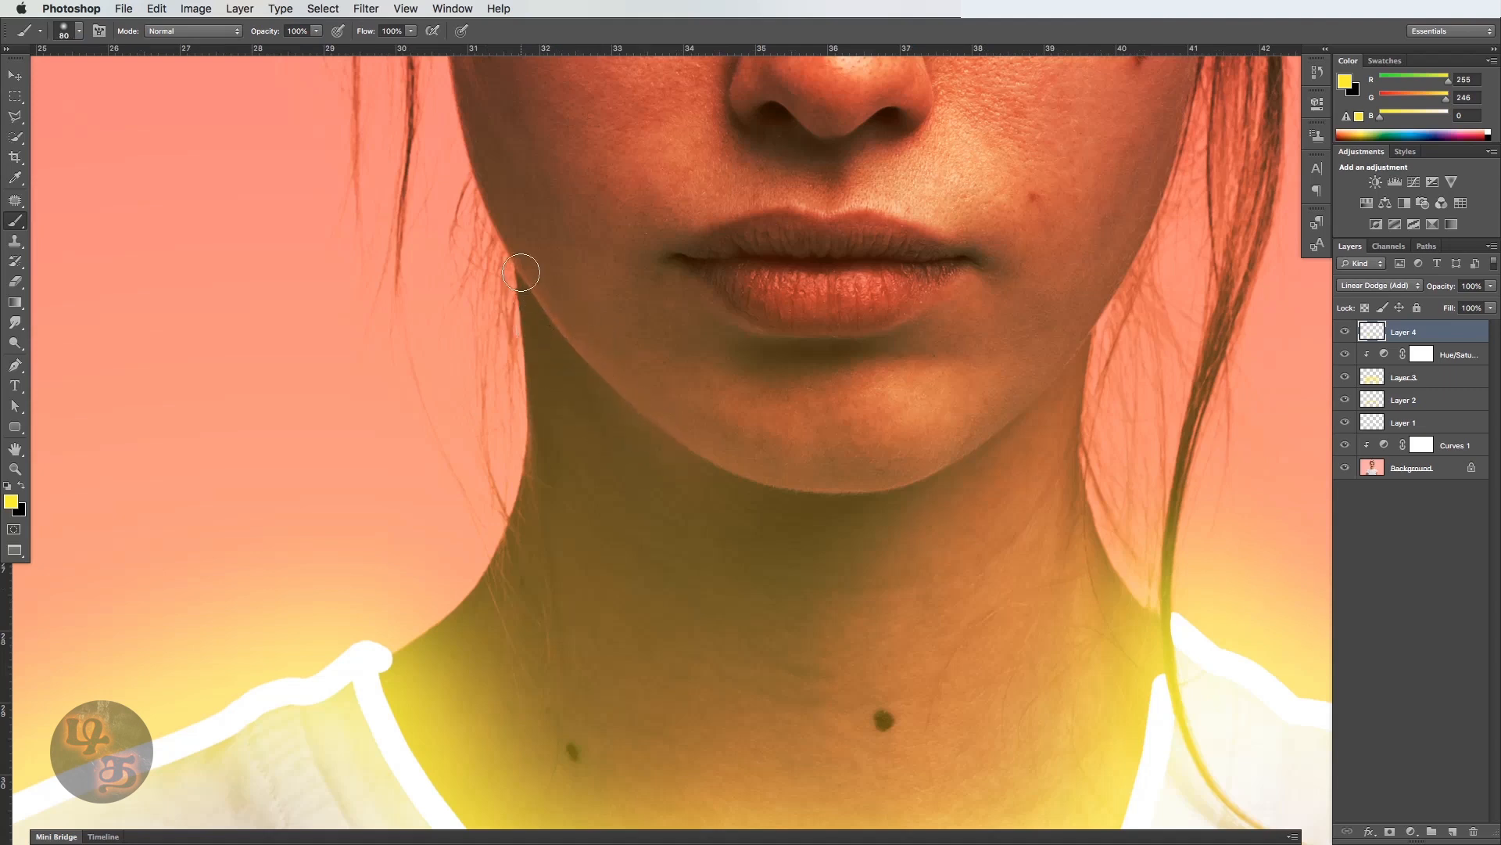
{"action": "key", "text": "bracketleft"}
{"action": "key", "text": "bracketright"}
{"action": "mouse_move", "coordinate": [519, 270]}
{"action": "left_mouse_down"}
{"action": "mouse_move", "coordinate": [590, 374]}
{"action": "mouse_move", "coordinate": [694, 459]}
{"action": "mouse_move", "coordinate": [851, 491]}
{"action": "mouse_move", "coordinate": [930, 485]}
{"action": "mouse_move", "coordinate": [965, 461]}
{"action": "left_mouse_up"}
{"action": "left_click_drag", "start_coordinate": [945, 335], "coordinate": [859, 484]}
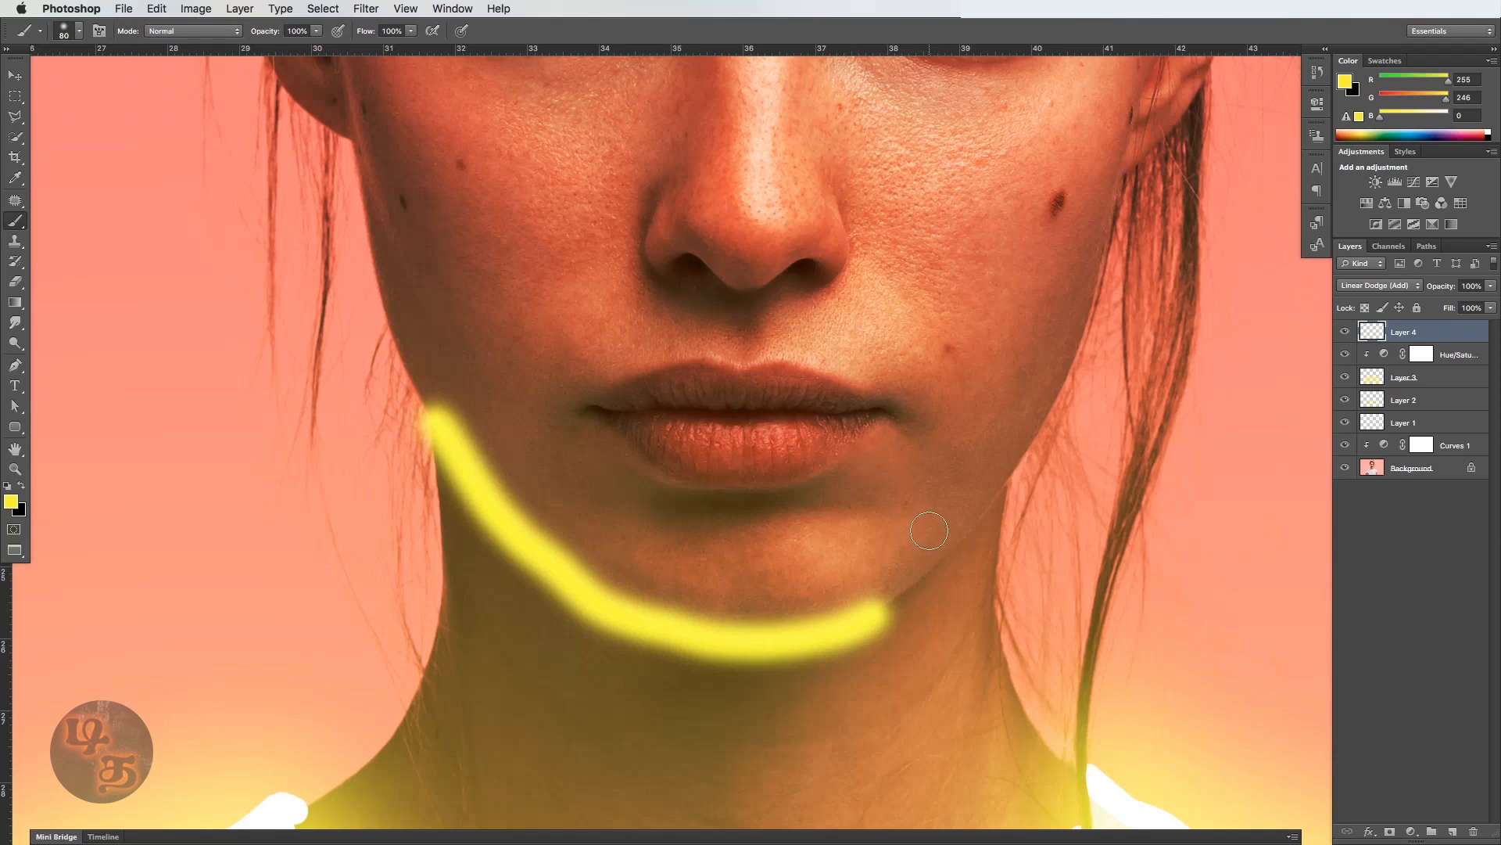
Paint a short yellow highlight on her left cheek beside the mouth with a 100 px brush.
{"action": "key", "text": "bracketright"}
{"action": "key", "text": "bracketright"}
{"action": "mouse_move", "coordinate": [903, 606]}
{"action": "left_mouse_down"}
{"action": "mouse_move", "coordinate": [787, 204]}
{"action": "mouse_move", "coordinate": [764, 570]}
{"action": "left_mouse_up"}
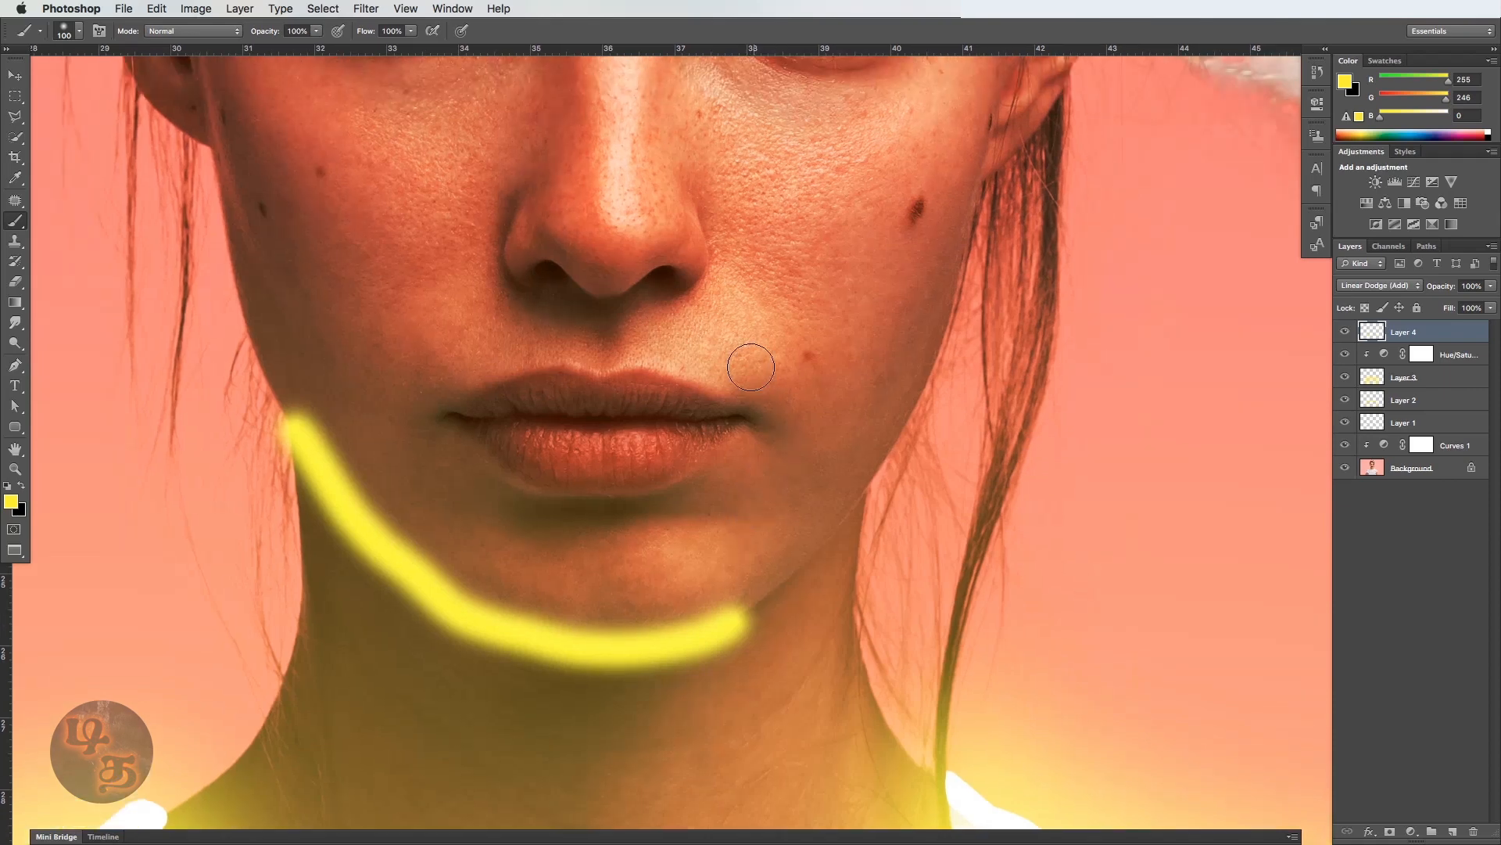
{"action": "left_click", "coordinate": [748, 295]}
{"action": "left_click_drag", "start_coordinate": [763, 313], "coordinate": [775, 350]}
{"action": "key", "text": "v"}
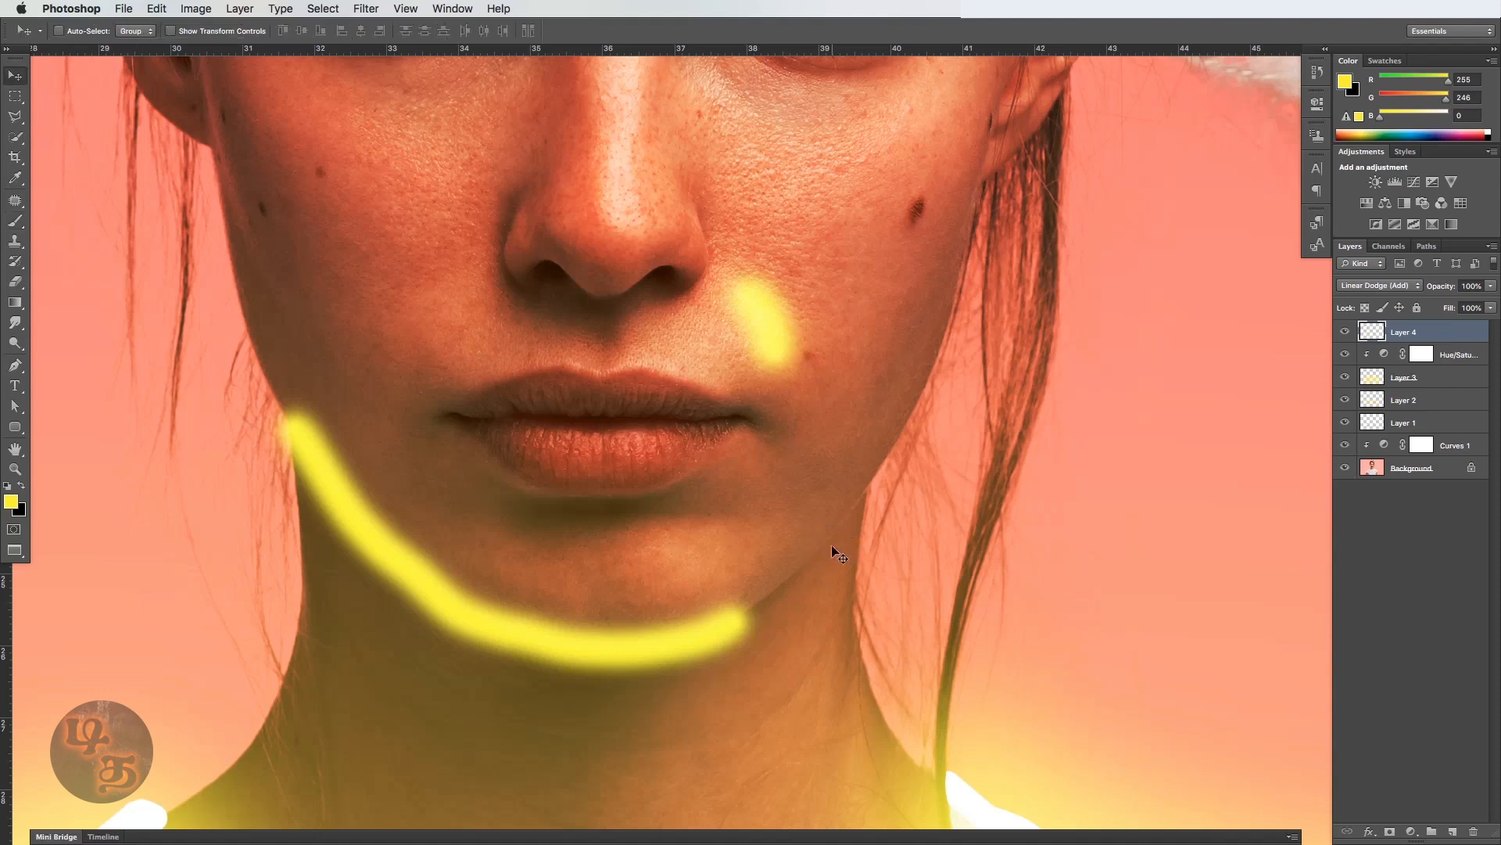
Apply a Gaussian Blur with a radius of about 138 pixels to the painted highlights on Layer 4.
{"action": "key", "text": "super+0"}
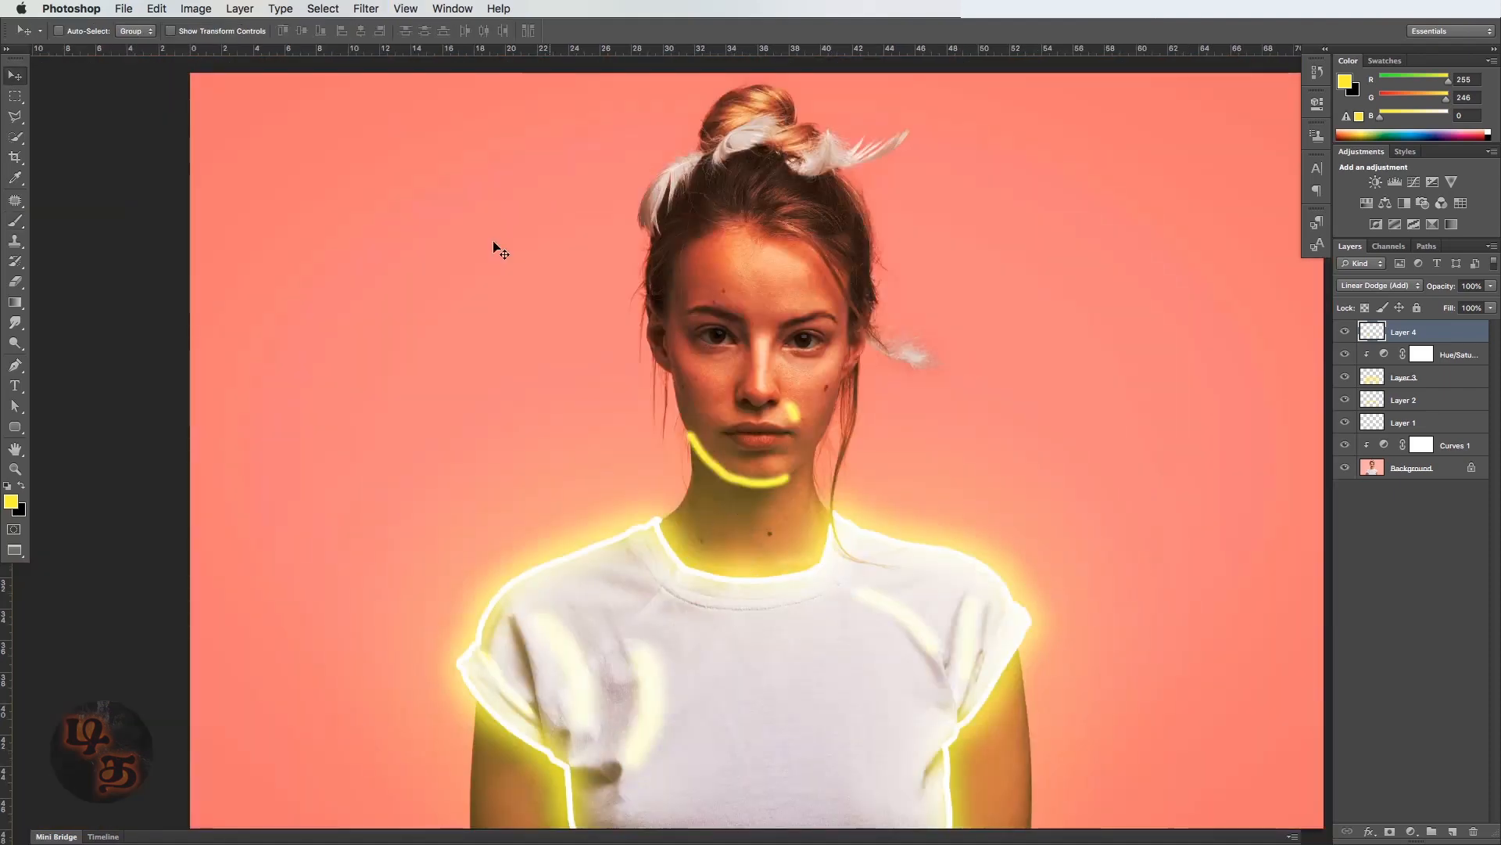
{"action": "left_click", "coordinate": [362, 9]}
{"action": "mouse_move", "coordinate": [383, 191]}
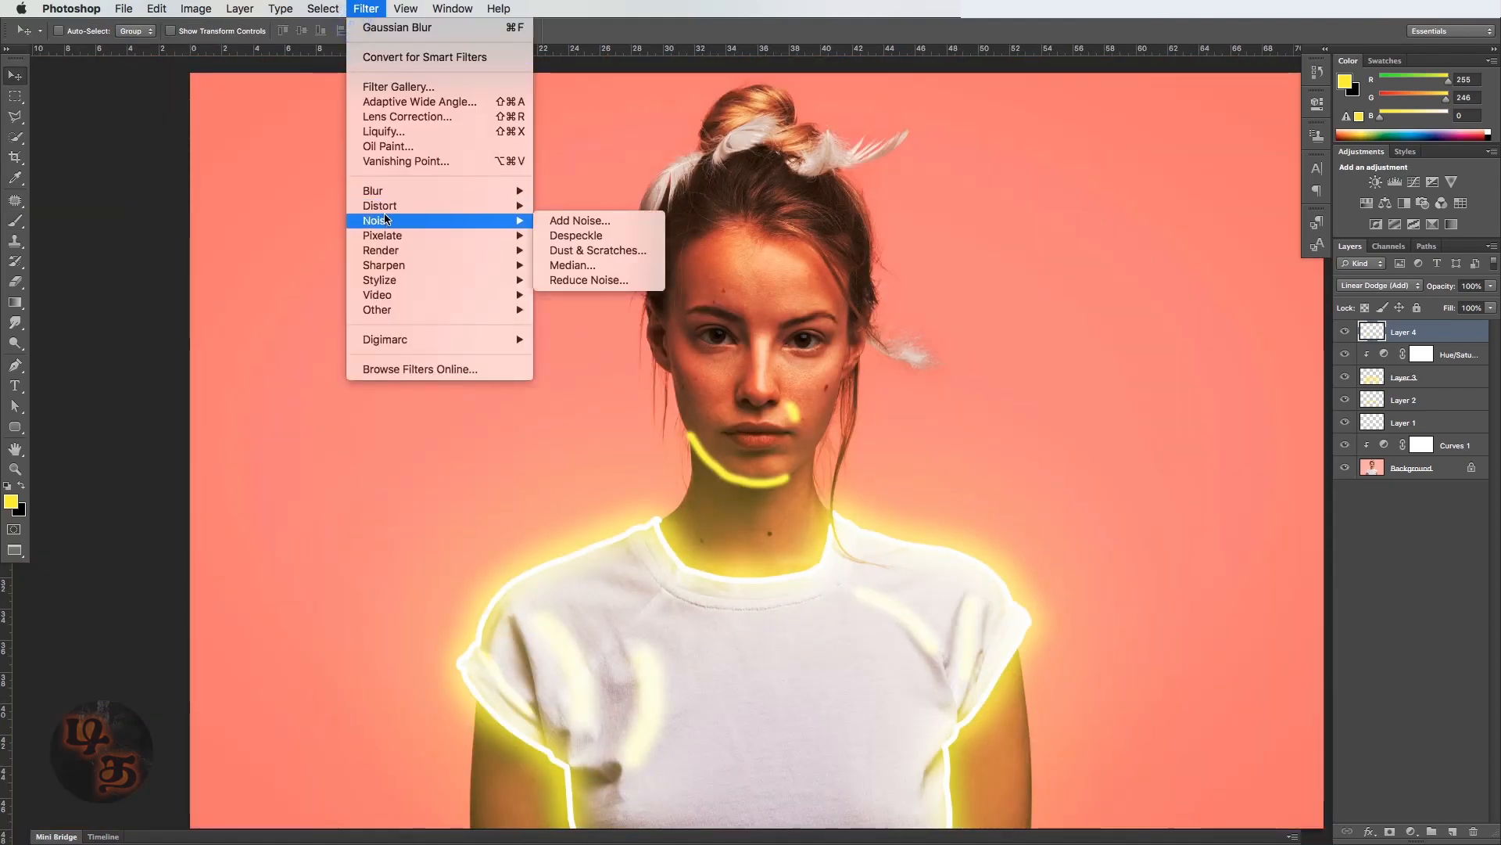
{"action": "left_click", "coordinate": [565, 308]}
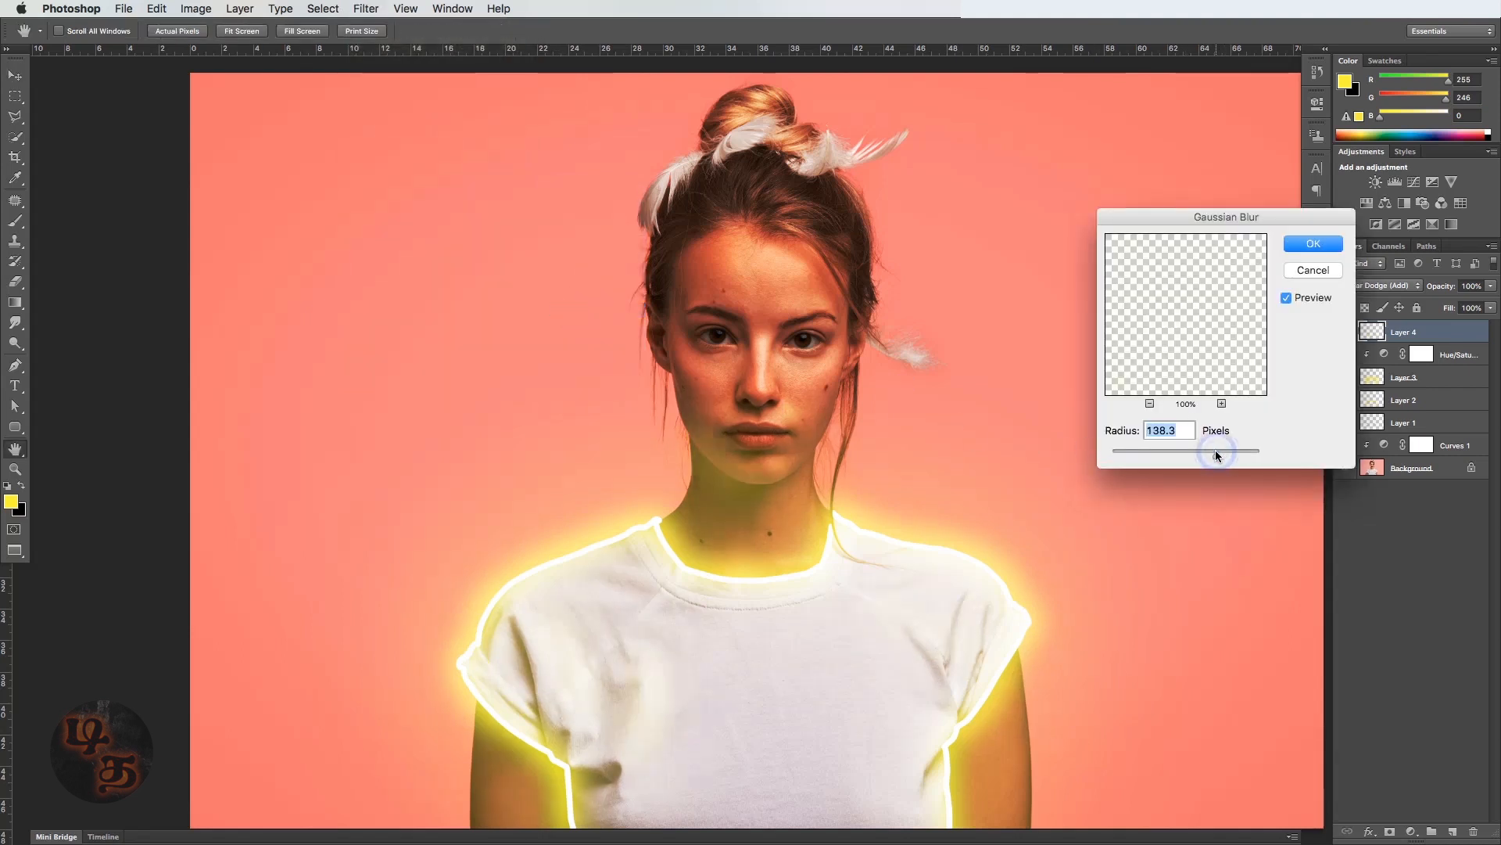
{"action": "left_click", "coordinate": [1216, 452]}
{"action": "left_click_drag", "start_coordinate": [1214, 452], "coordinate": [1215, 452]}
{"action": "left_click", "coordinate": [1209, 459]}
{"action": "left_click_drag", "start_coordinate": [1203, 459], "coordinate": [1213, 459]}
{"action": "left_click_drag", "start_coordinate": [1220, 450], "coordinate": [1217, 451]}
{"action": "left_click", "coordinate": [1299, 246]}
{"action": "key", "text": "v"}
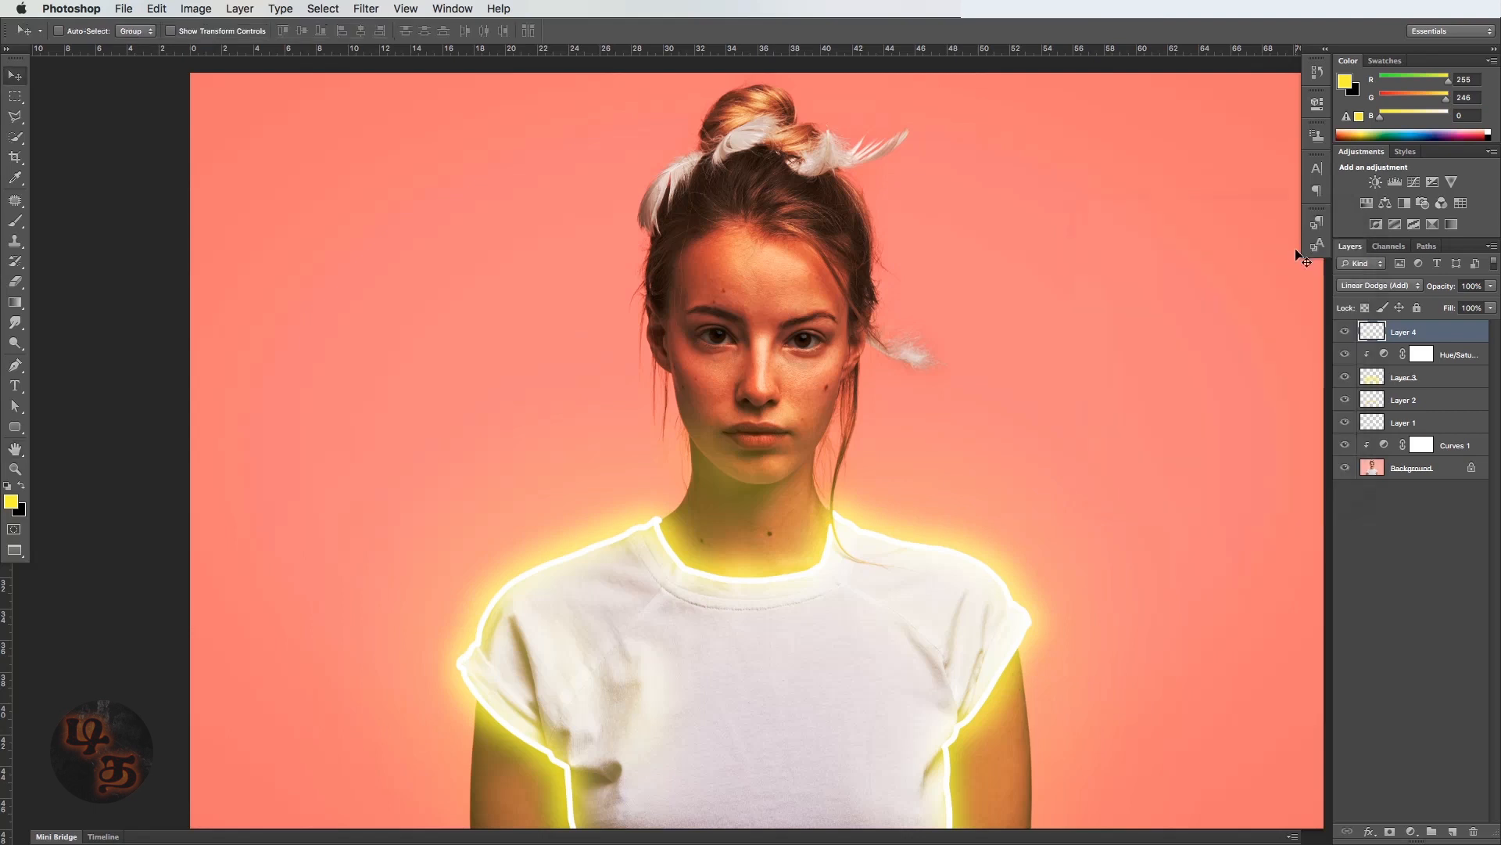
Lower the midtones of the Red channel curve in the Curves 1 adjustment.
{"action": "left_click", "coordinate": [1385, 445]}
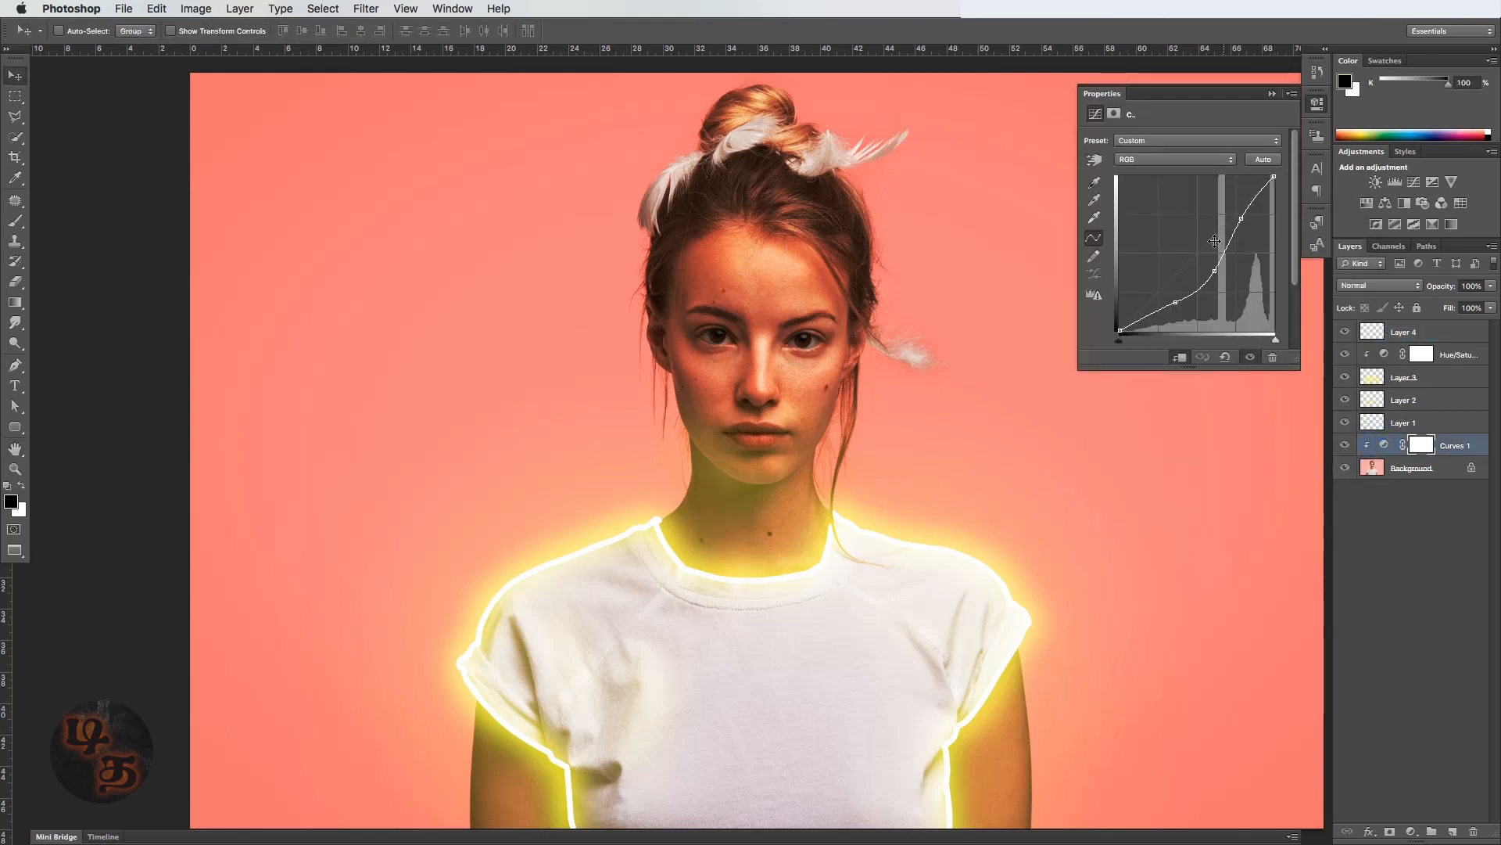
{"action": "left_click", "coordinate": [1182, 161]}
{"action": "left_click", "coordinate": [1166, 170]}
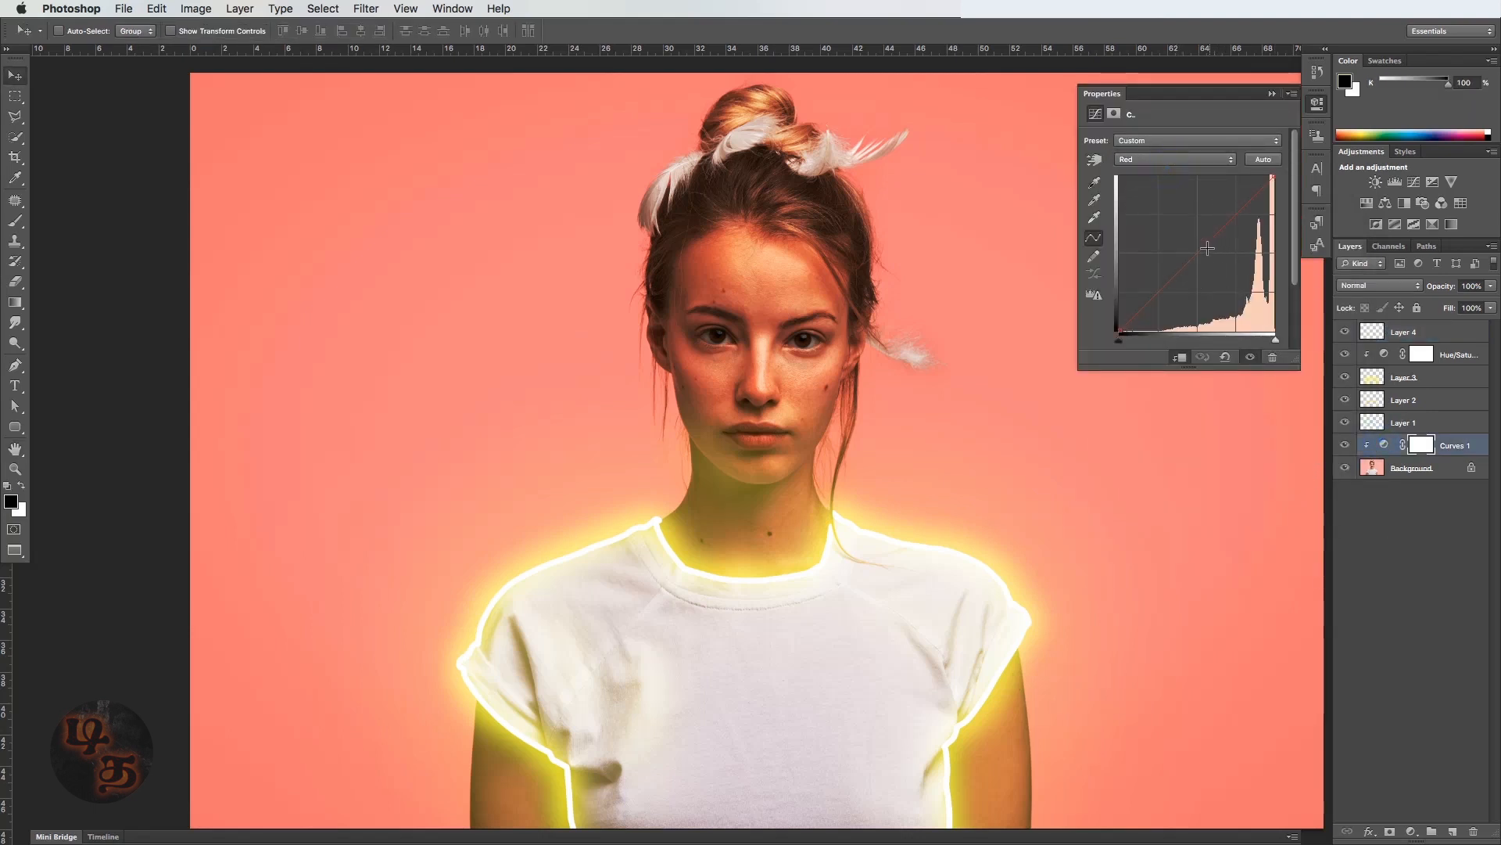
{"action": "left_click_drag", "start_coordinate": [1201, 248], "coordinate": [1207, 259]}
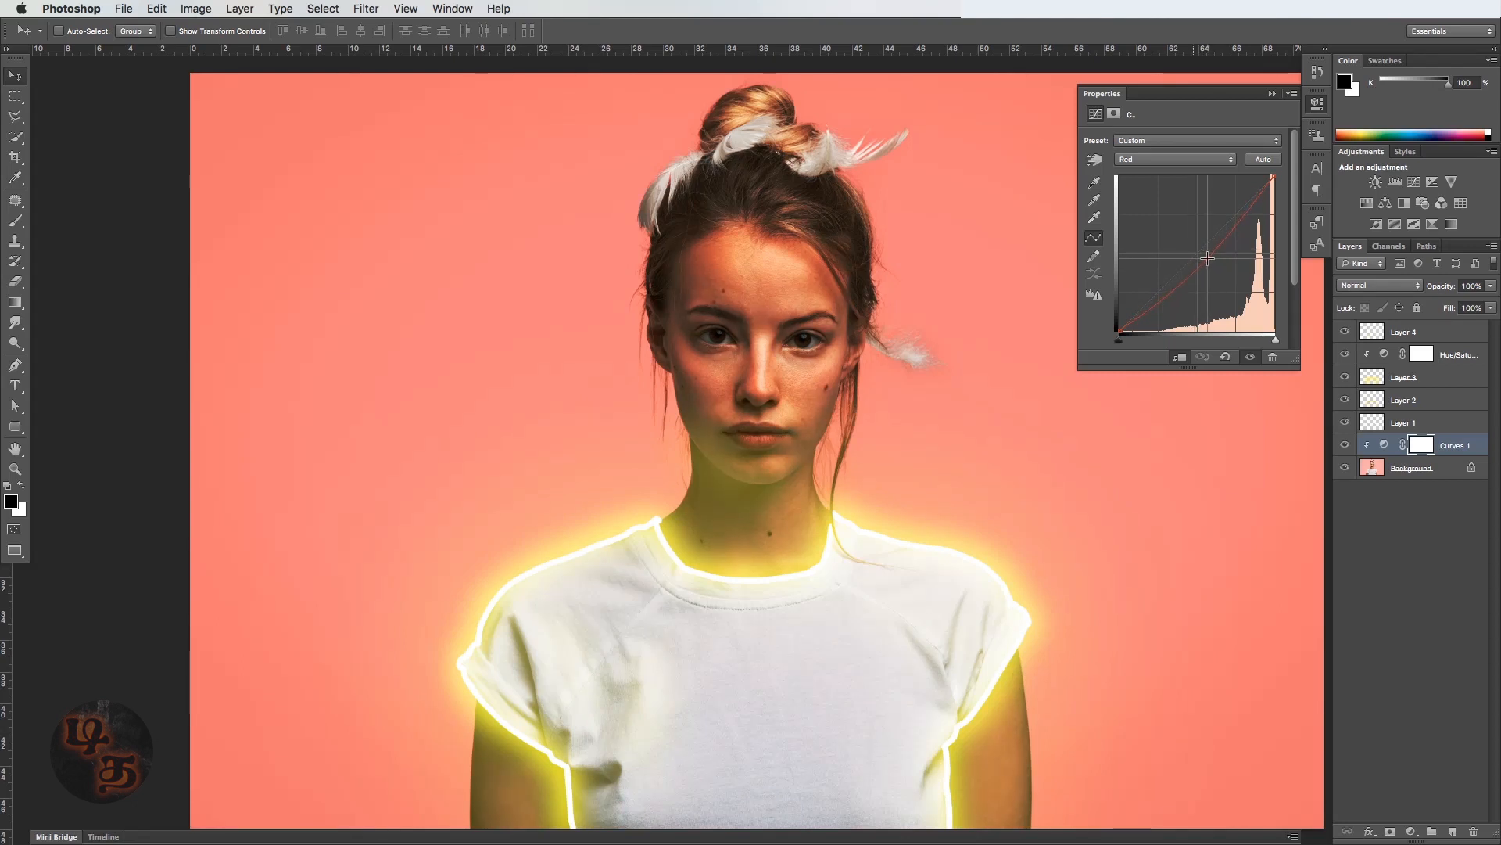
Slightly lower the midtones of the Green and Blue channel curves in Curves 1.
{"action": "left_click", "coordinate": [1173, 159]}
{"action": "left_click", "coordinate": [1180, 170]}
{"action": "mouse_move", "coordinate": [1203, 251]}
{"action": "left_mouse_down"}
{"action": "mouse_move", "coordinate": [1195, 230]}
{"action": "mouse_move", "coordinate": [1199, 249]}
{"action": "left_mouse_up"}
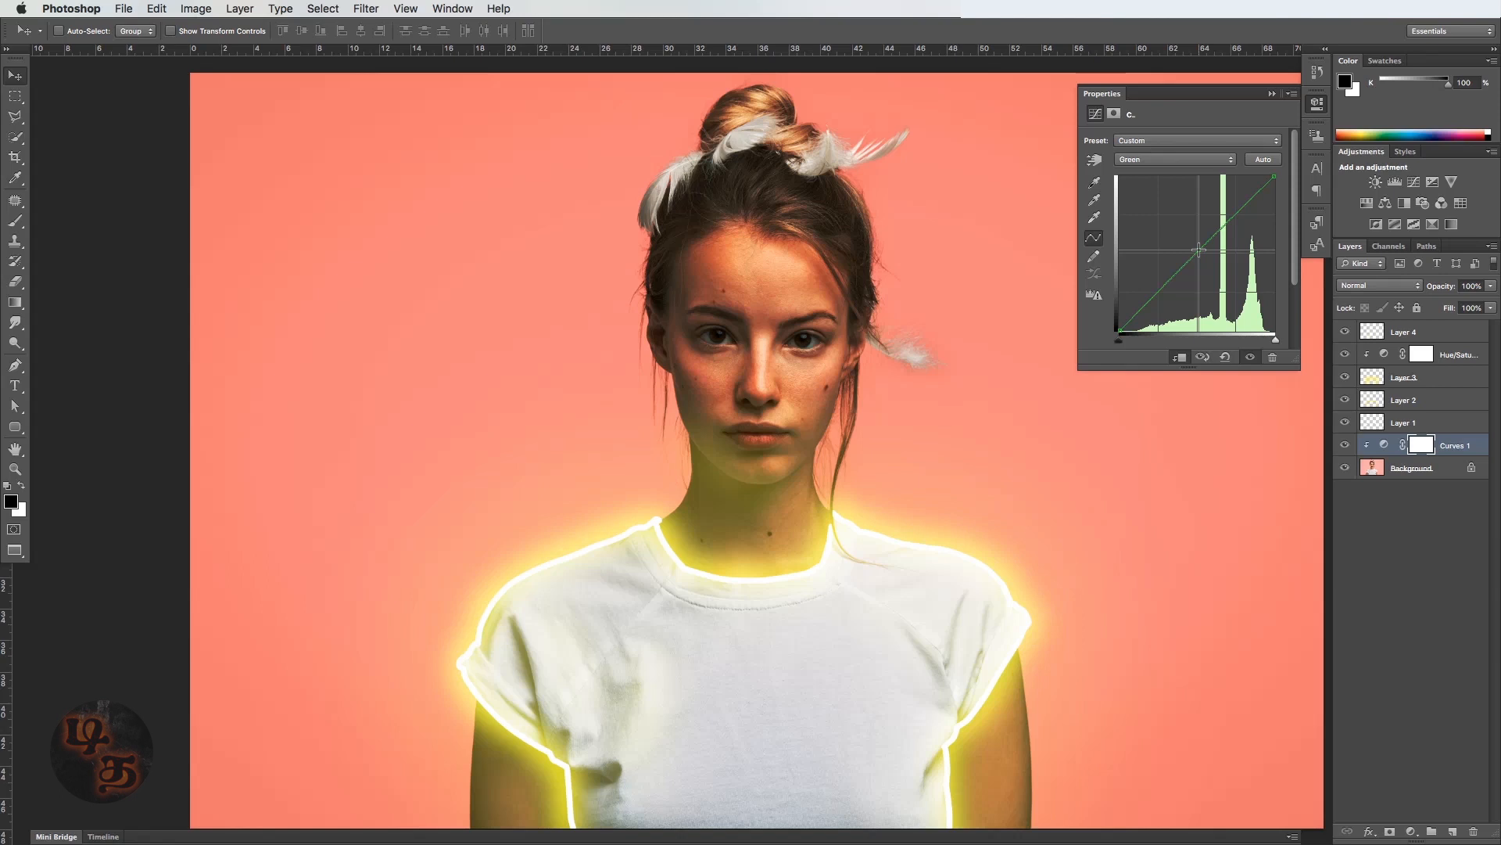
{"action": "left_click_drag", "start_coordinate": [1198, 249], "coordinate": [1200, 254]}
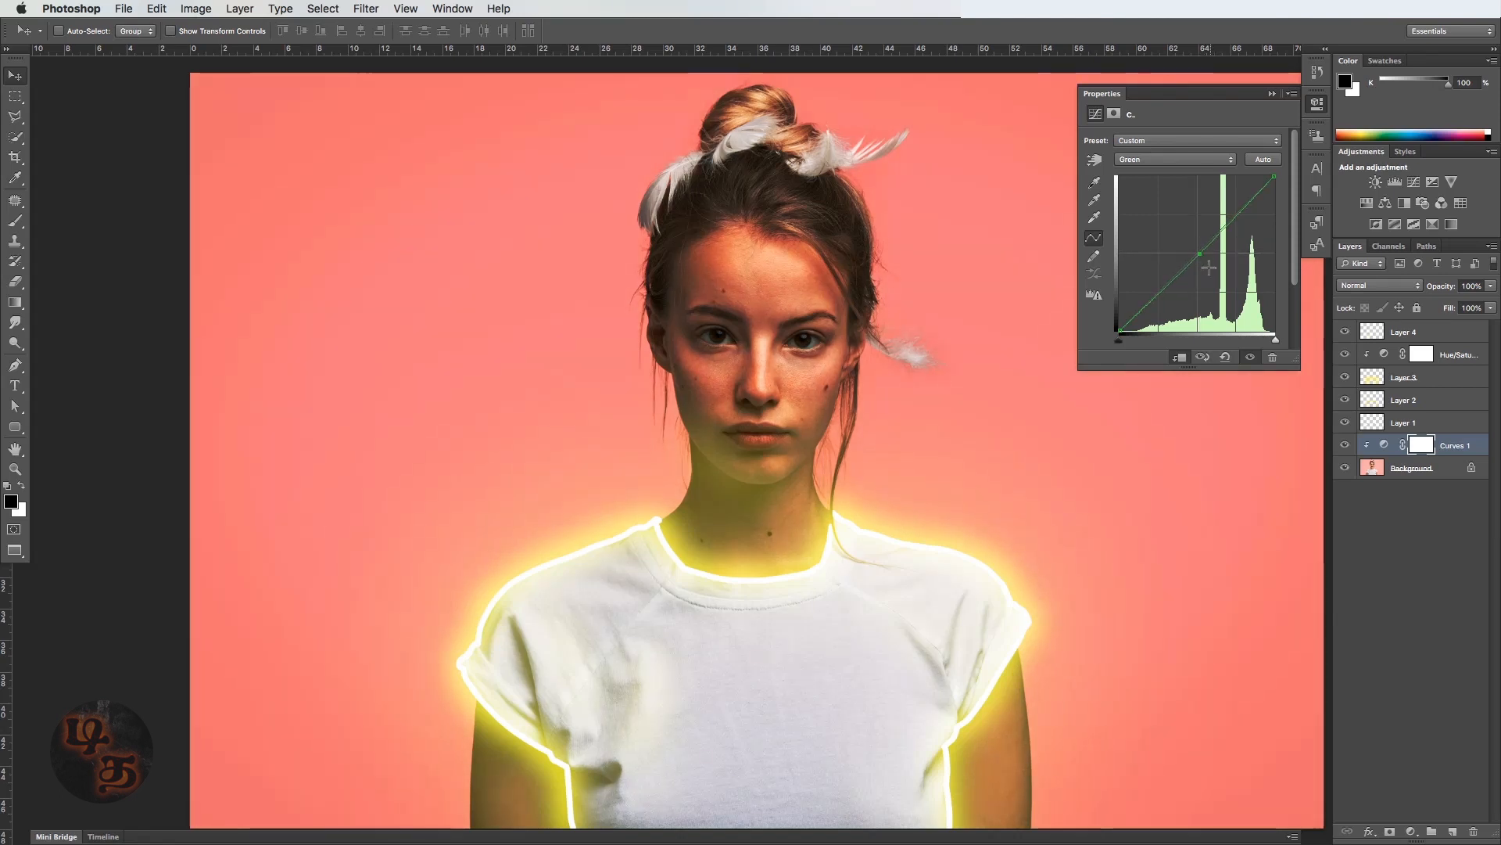
{"action": "left_click", "coordinate": [1179, 160]}
{"action": "left_click", "coordinate": [1173, 169]}
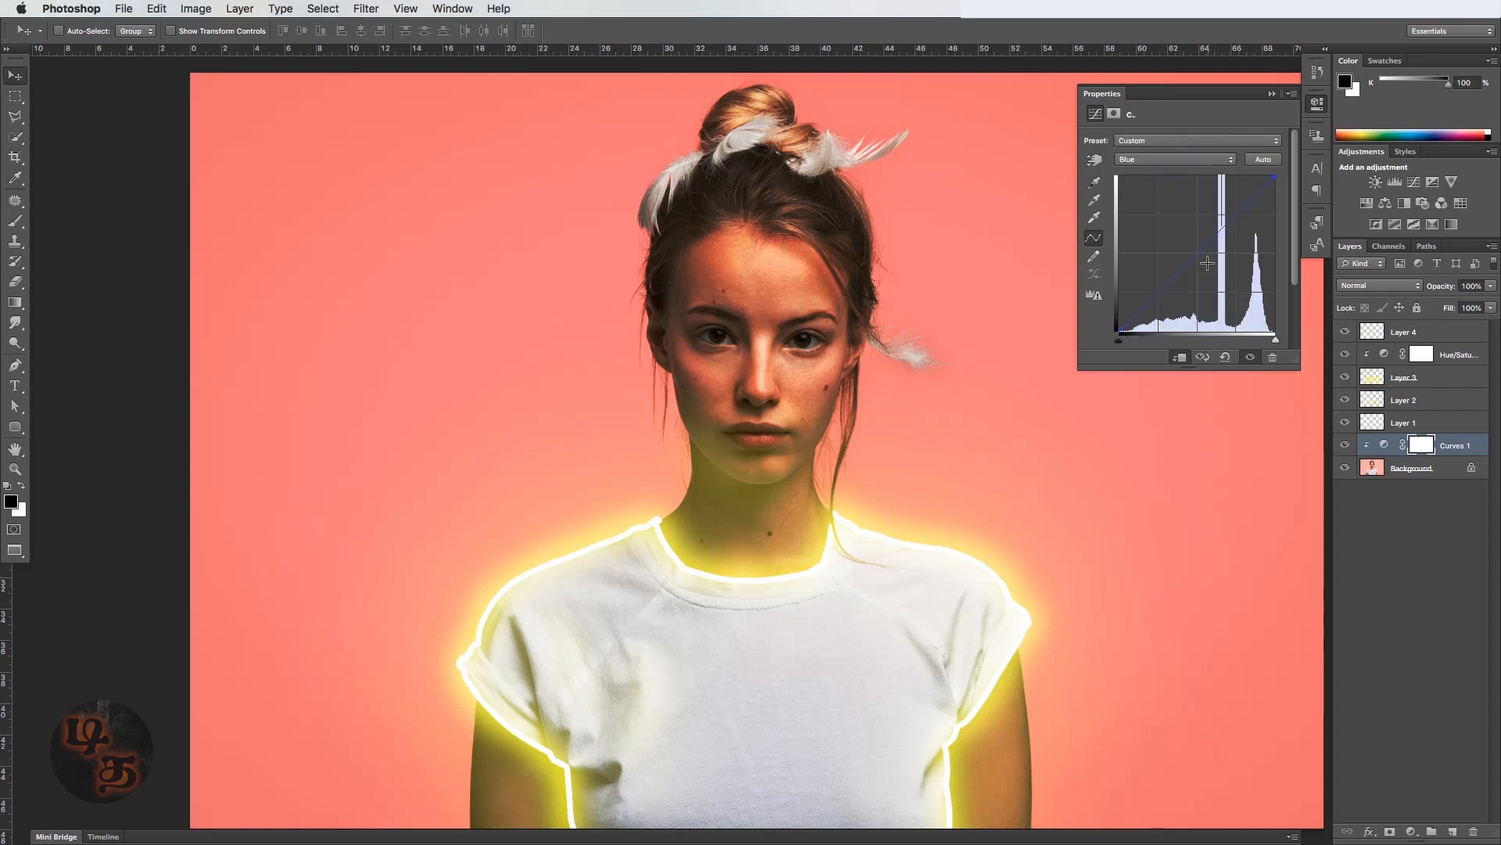
{"action": "left_click_drag", "start_coordinate": [1200, 251], "coordinate": [1201, 257]}
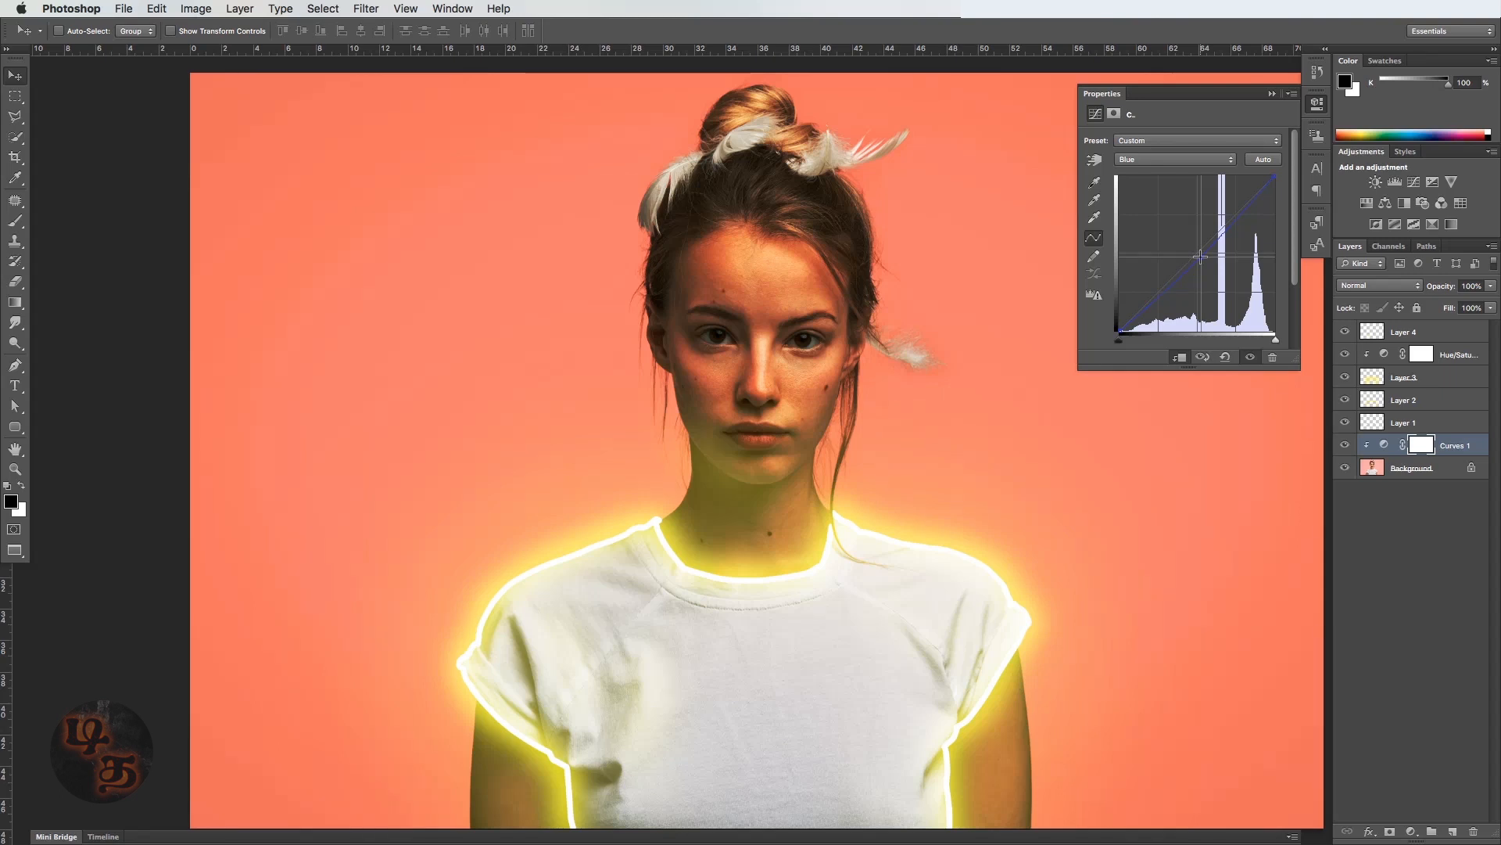
Fine-tune the shadow and midtone points of the composite RGB curve in Curves 1.
{"action": "left_click", "coordinate": [1155, 161]}
{"action": "left_click", "coordinate": [1151, 128]}
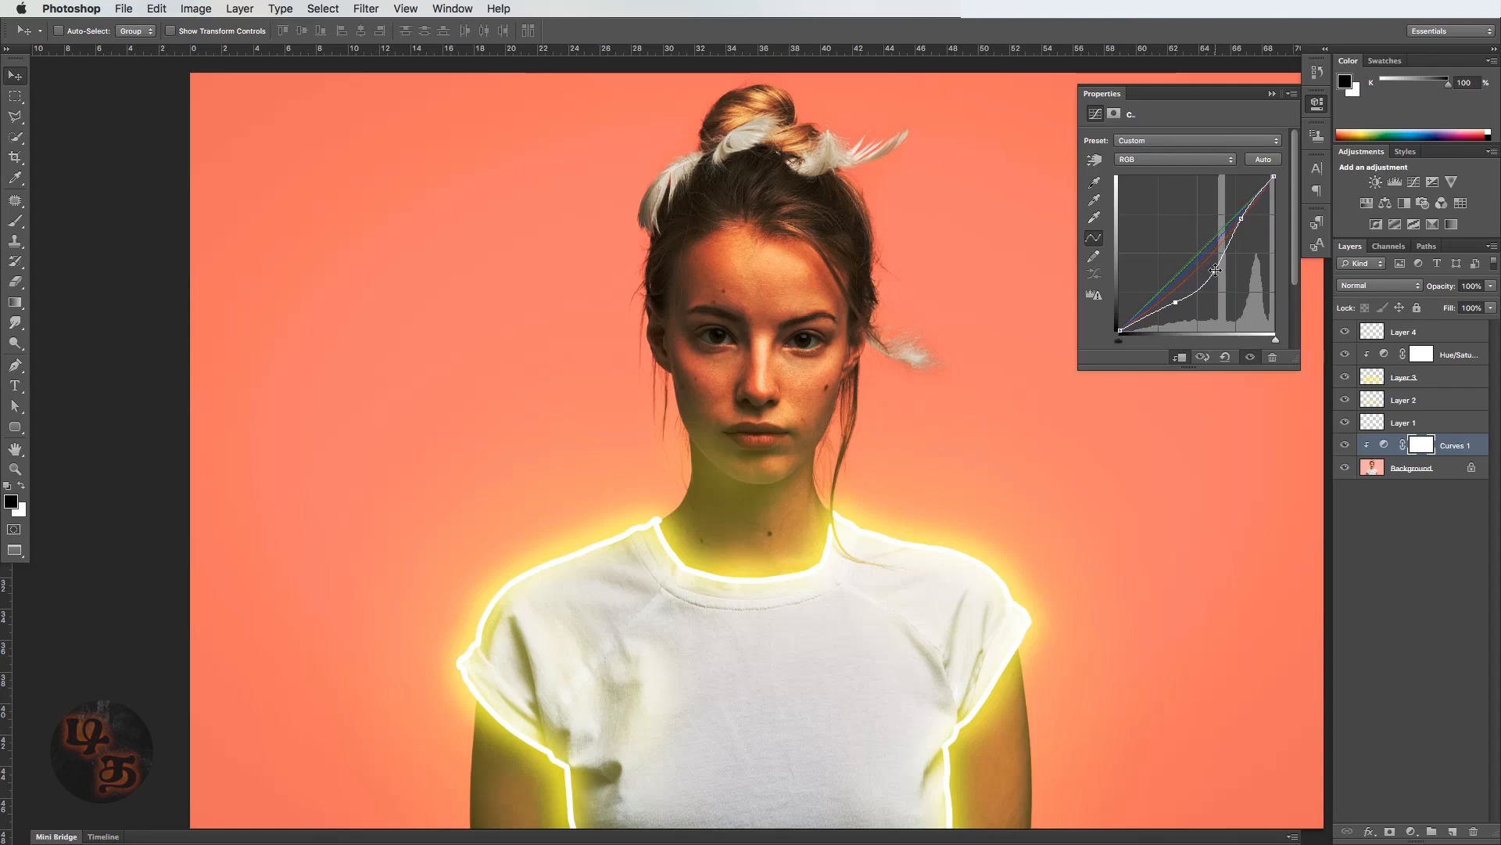
{"action": "left_click_drag", "start_coordinate": [1177, 302], "coordinate": [1173, 299]}
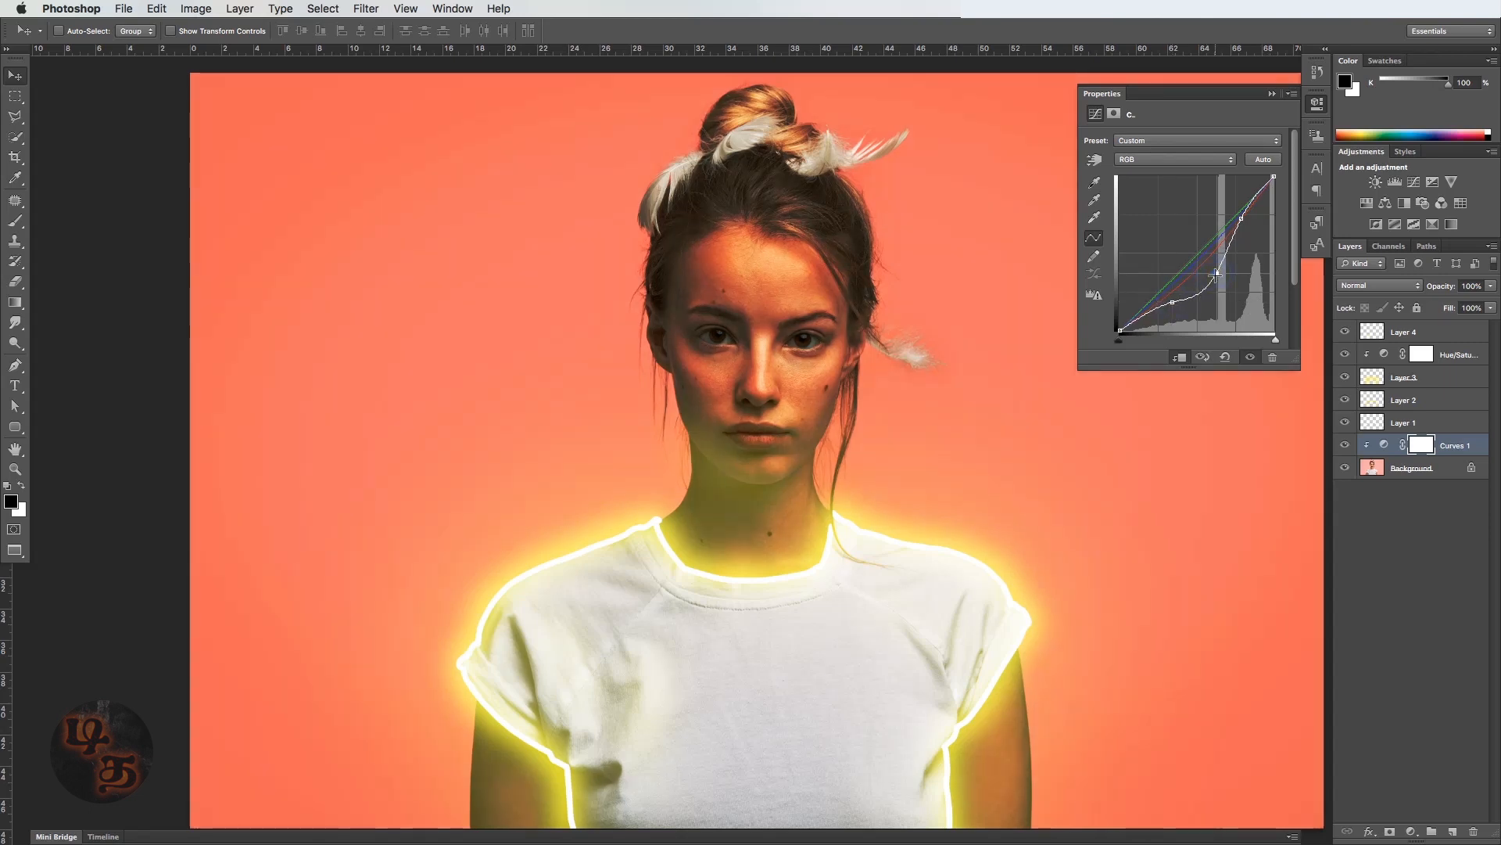
{"action": "left_click_drag", "start_coordinate": [1213, 271], "coordinate": [1211, 270]}
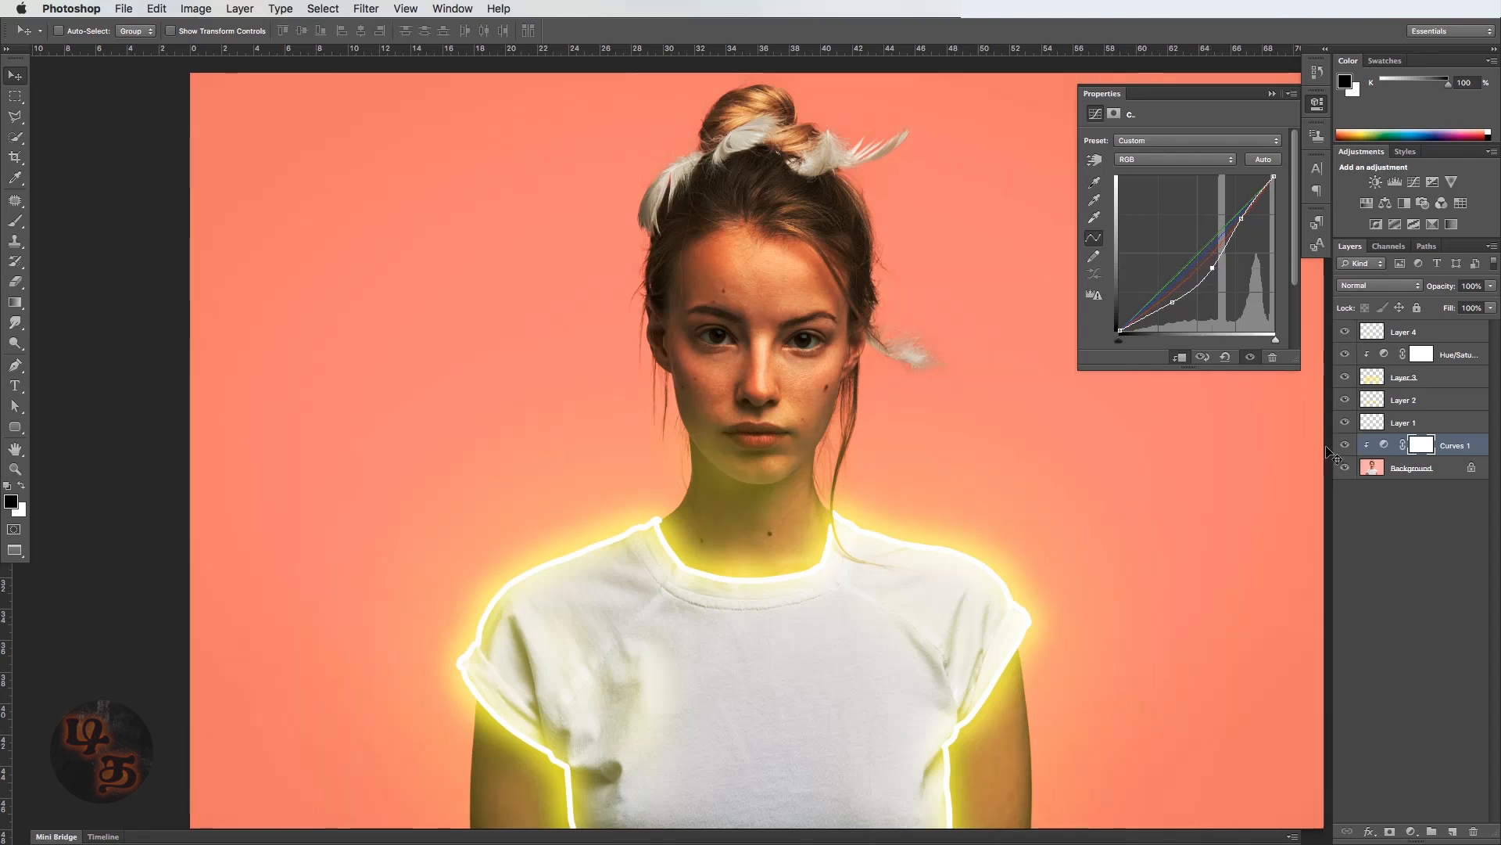
{"action": "left_click", "coordinate": [1273, 94]}
Group all layers from Curves 1 to Layer 4 and toggle the group's visibility to compare before and after.
{"action": "left_click", "coordinate": [1404, 331], "text": "shift"}
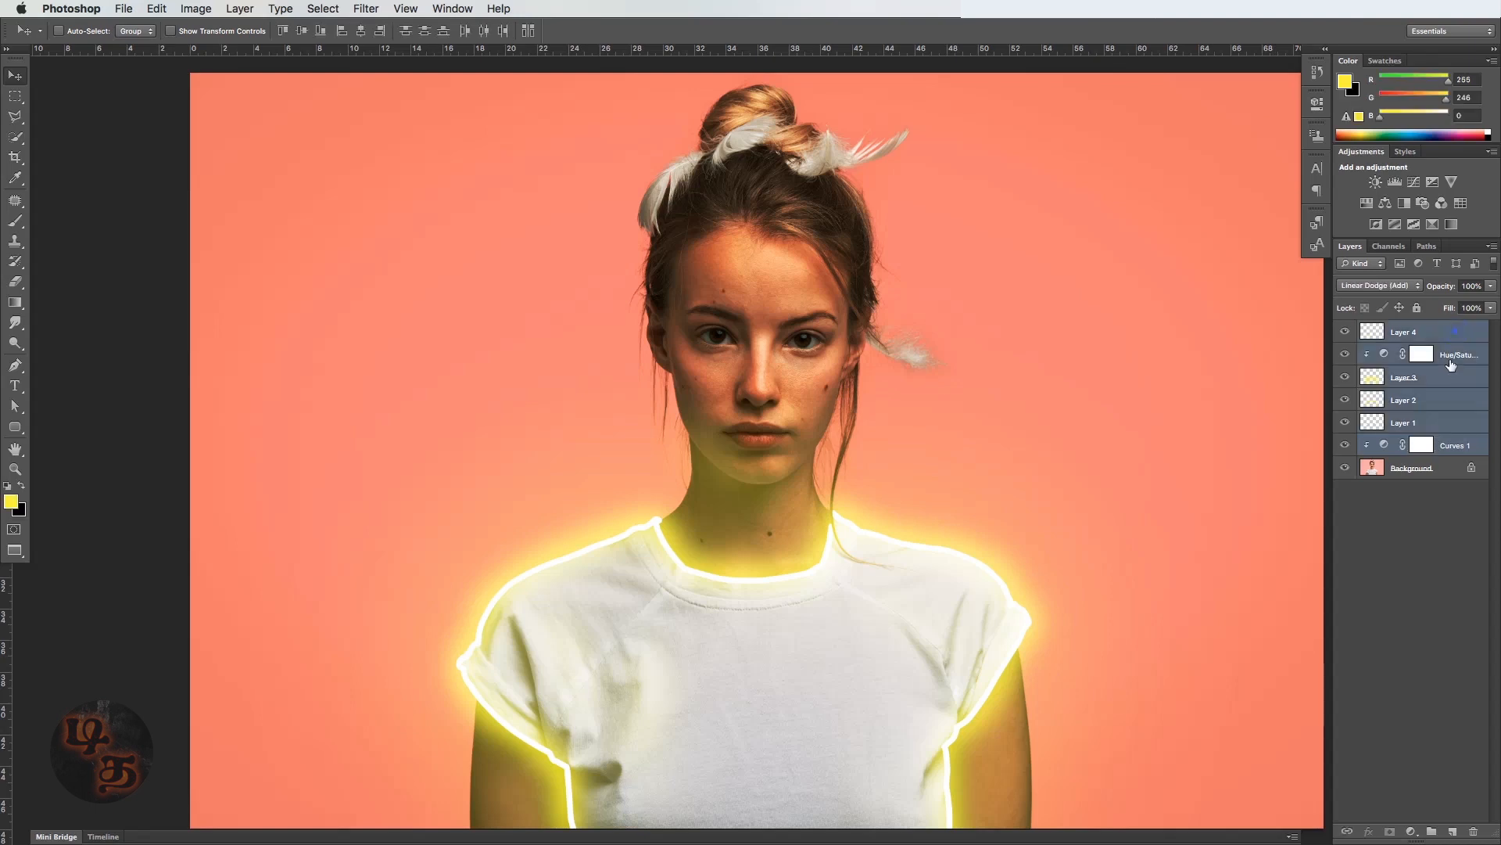
{"action": "key", "text": "super+g"}
{"action": "left_click", "coordinate": [1346, 330]}
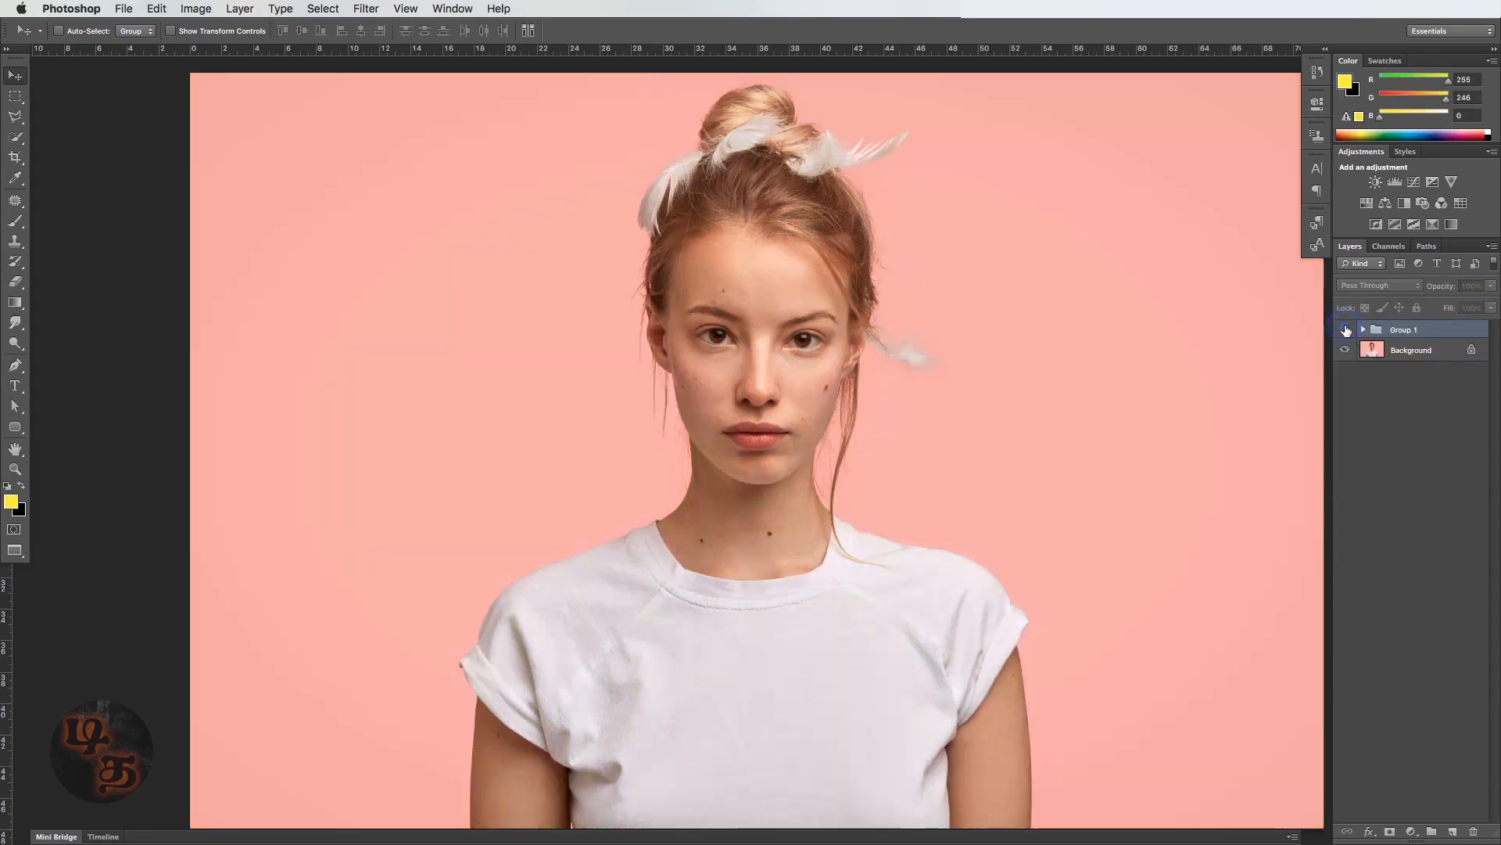
{"action": "left_click", "coordinate": [1346, 330]}
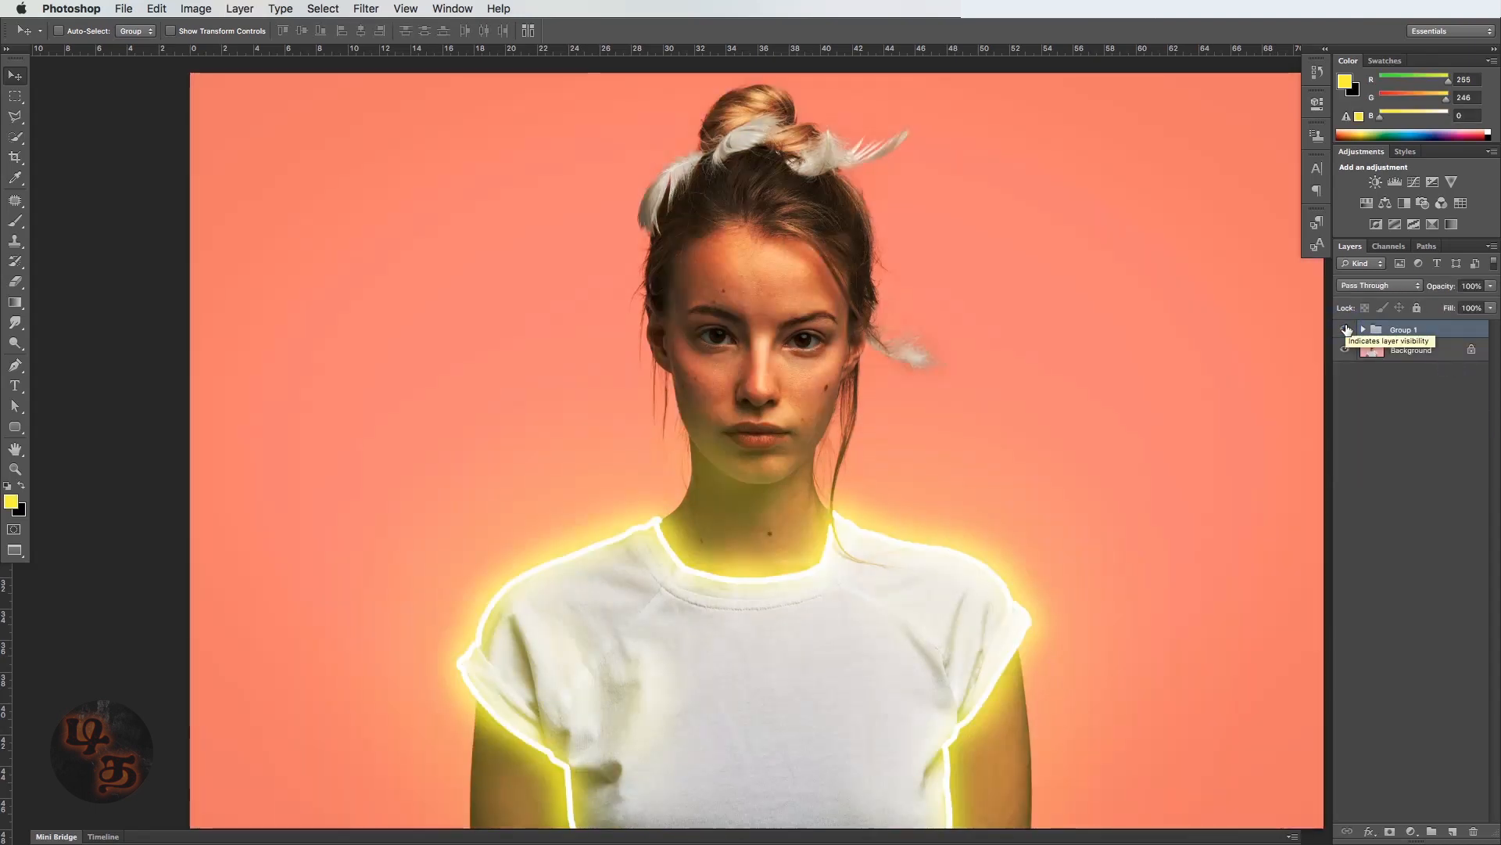